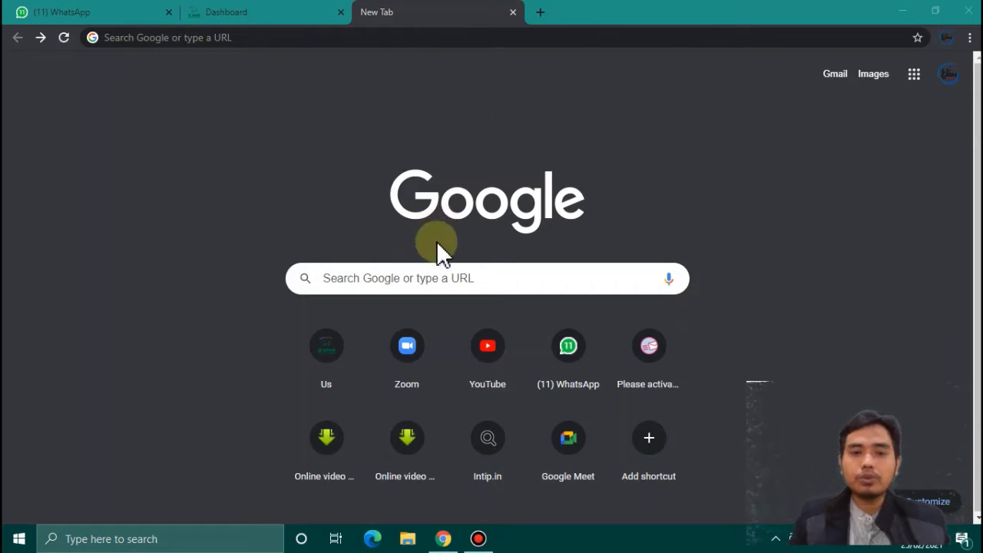
- Go to the zoom.us website, fixing the mistyped address
{"action": "left_click", "coordinate": [255, 38]}
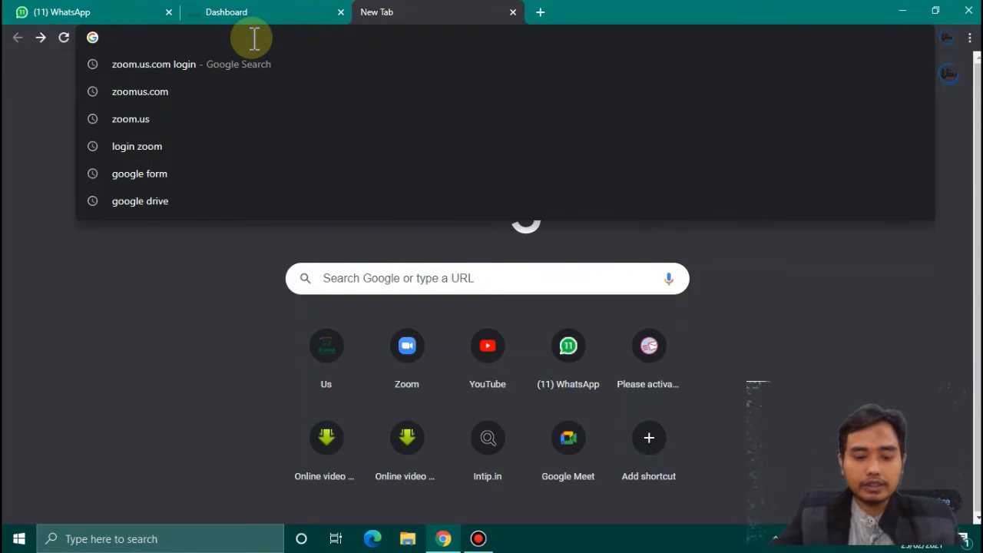
{"action": "type", "text": "zoo"}
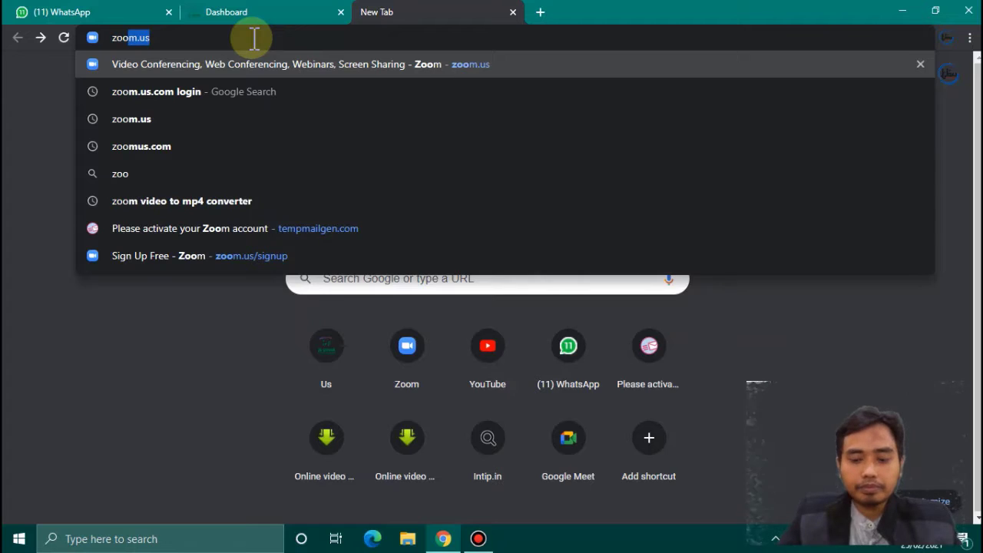
{"action": "type", "text": "m.uz"}
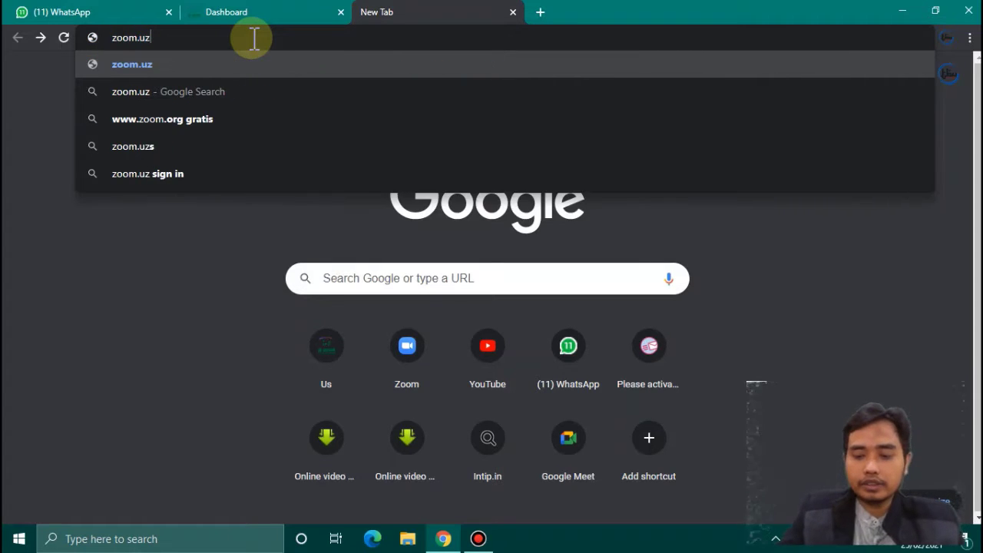
{"action": "key", "text": "BackSpace"}
{"action": "type", "text": "s"}
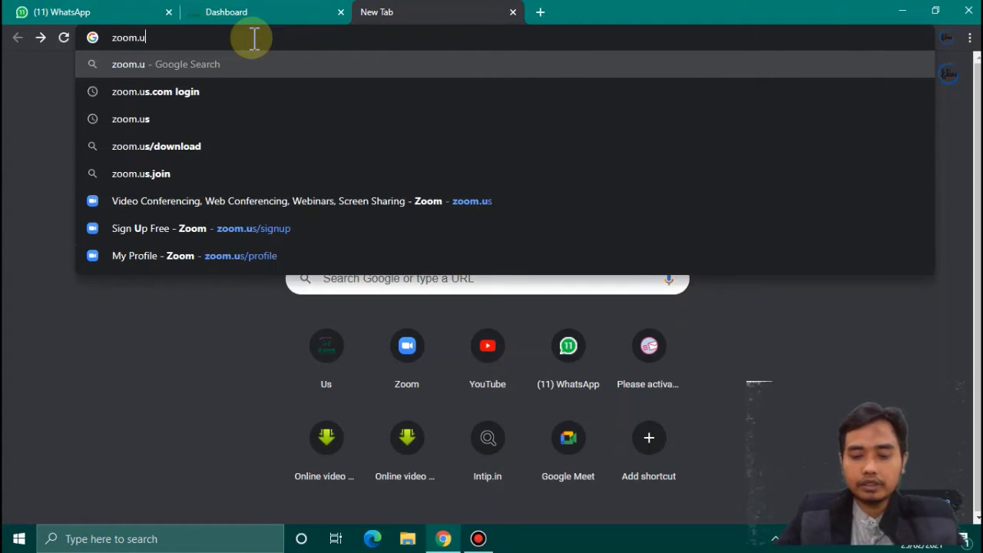
{"action": "key", "text": "Return"}
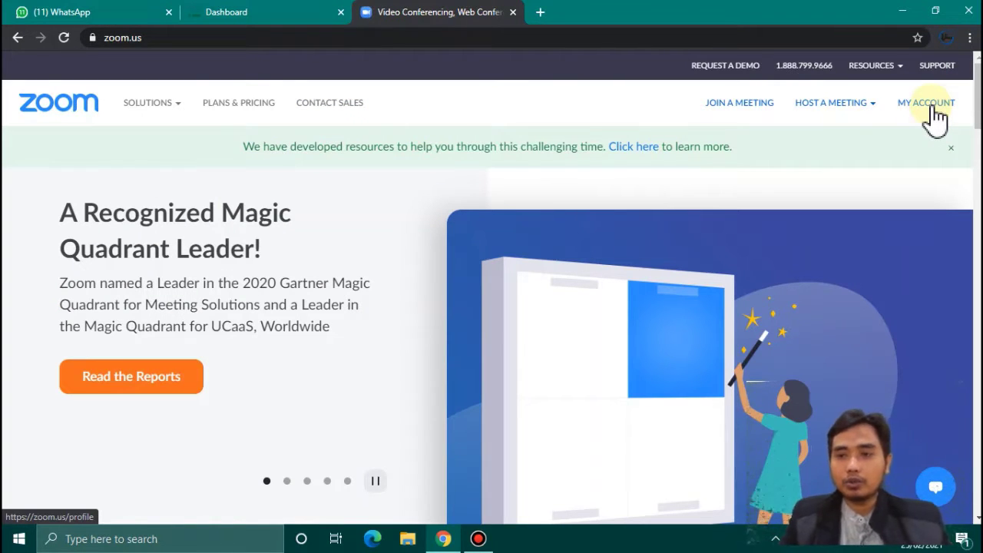
- Sign out of the current Zoom account from the account menu
{"action": "left_click", "coordinate": [927, 103]}
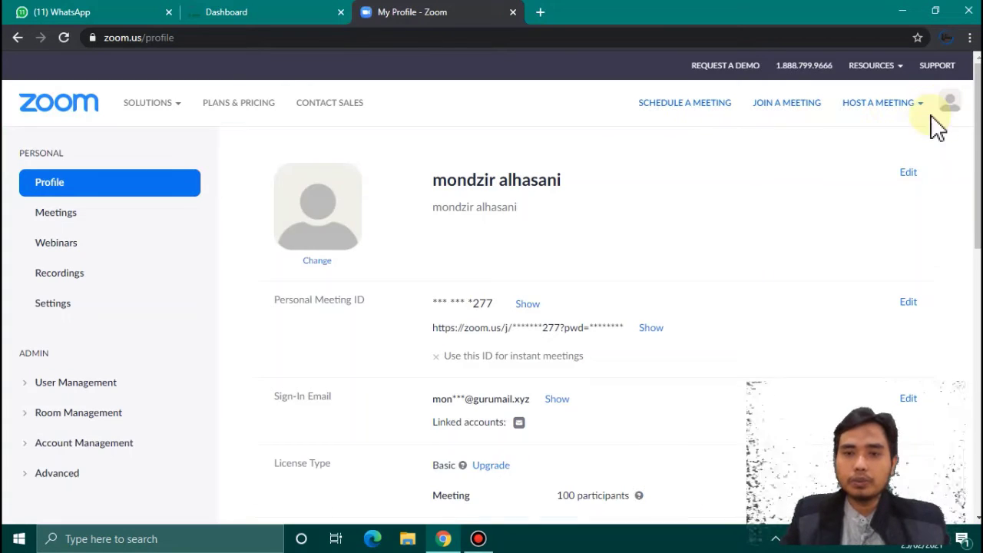
{"action": "left_click", "coordinate": [951, 108]}
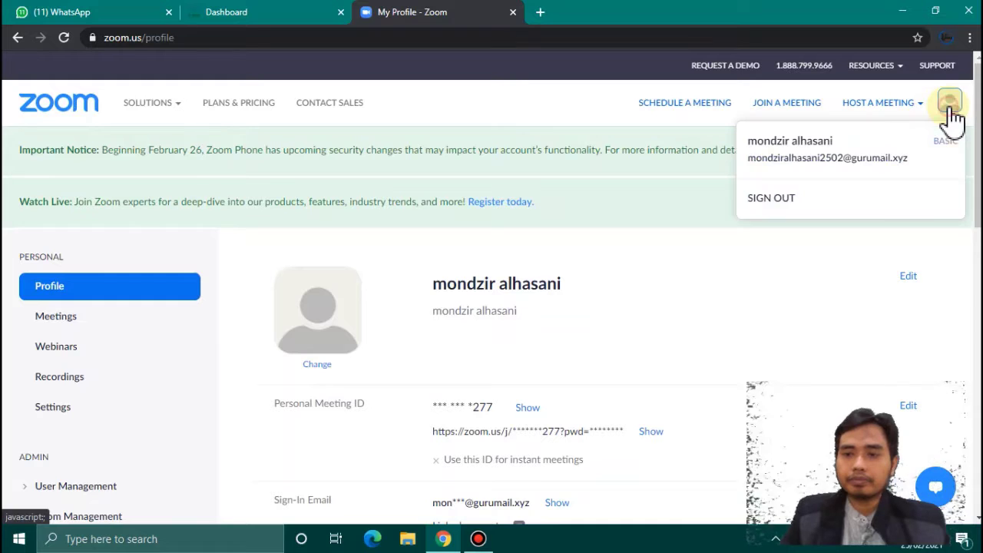
{"action": "left_click", "coordinate": [858, 202]}
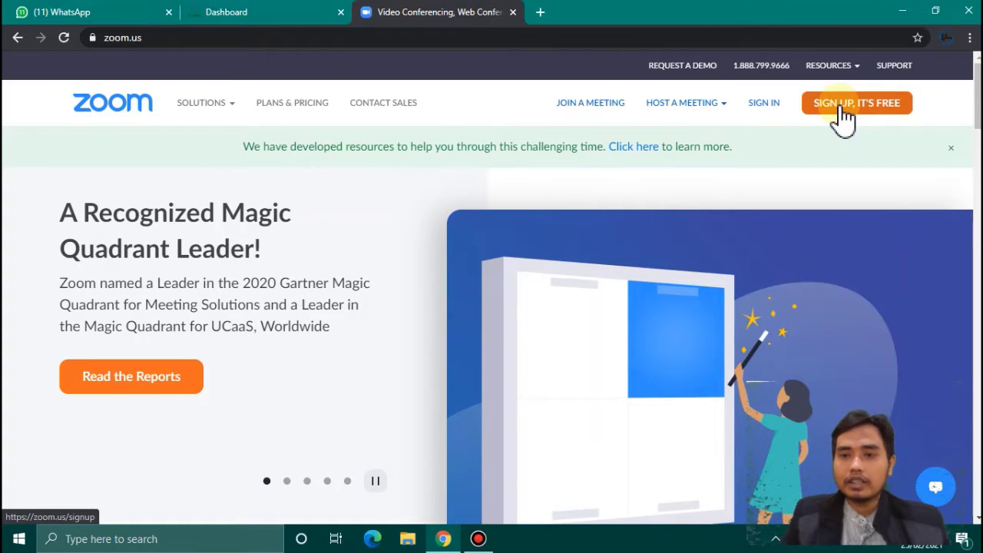
{"action": "left_click", "coordinate": [844, 111]}
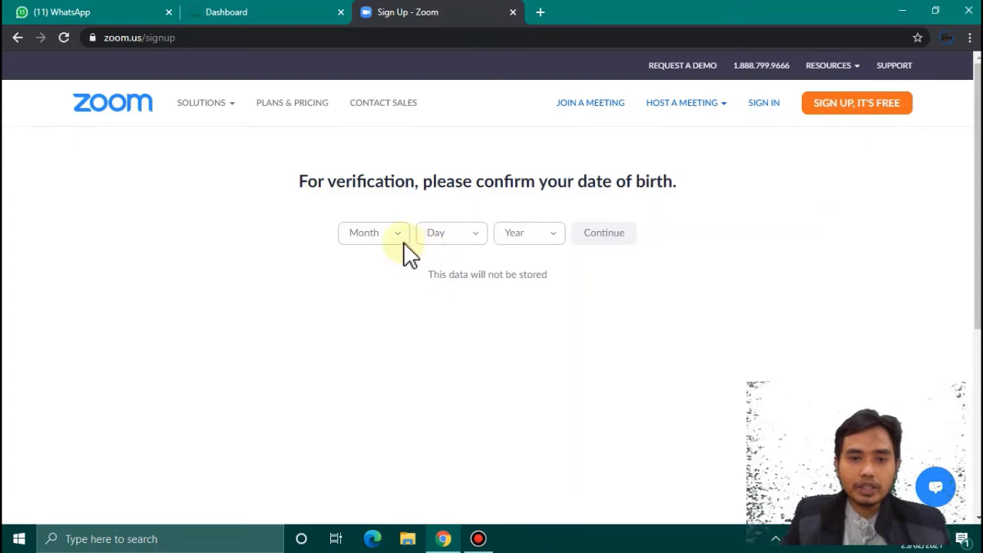
{"action": "left_click", "coordinate": [400, 245]}
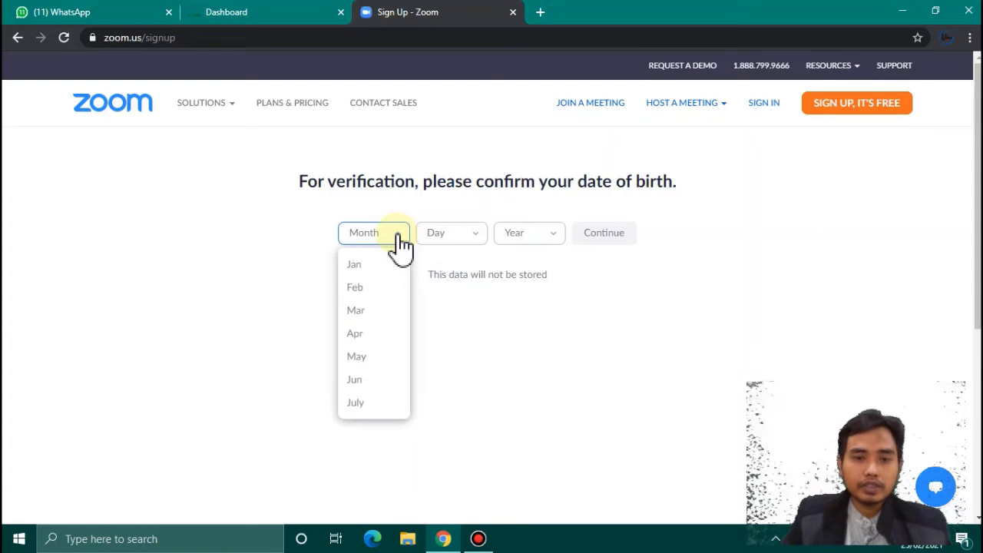
{"action": "left_click", "coordinate": [374, 265]}
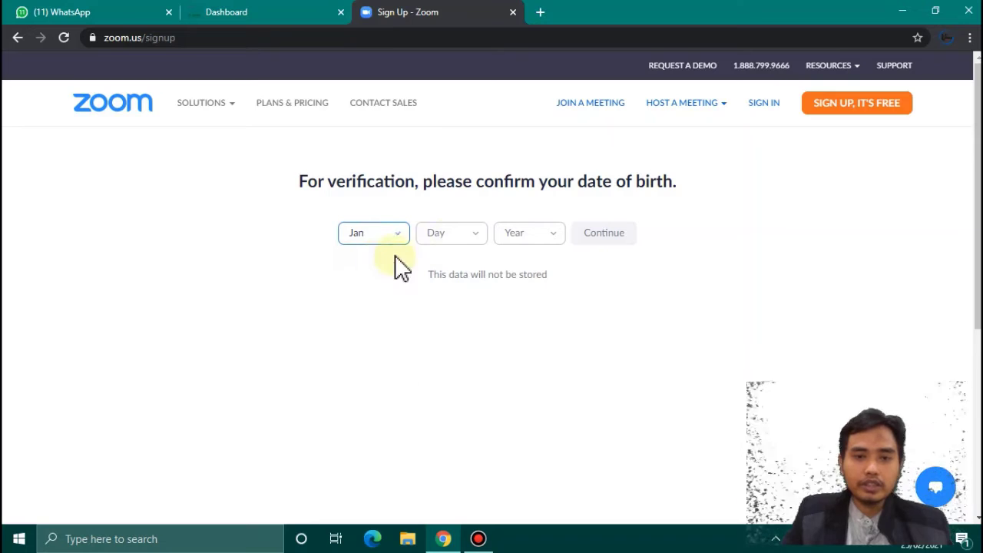
{"action": "left_click", "coordinate": [475, 243]}
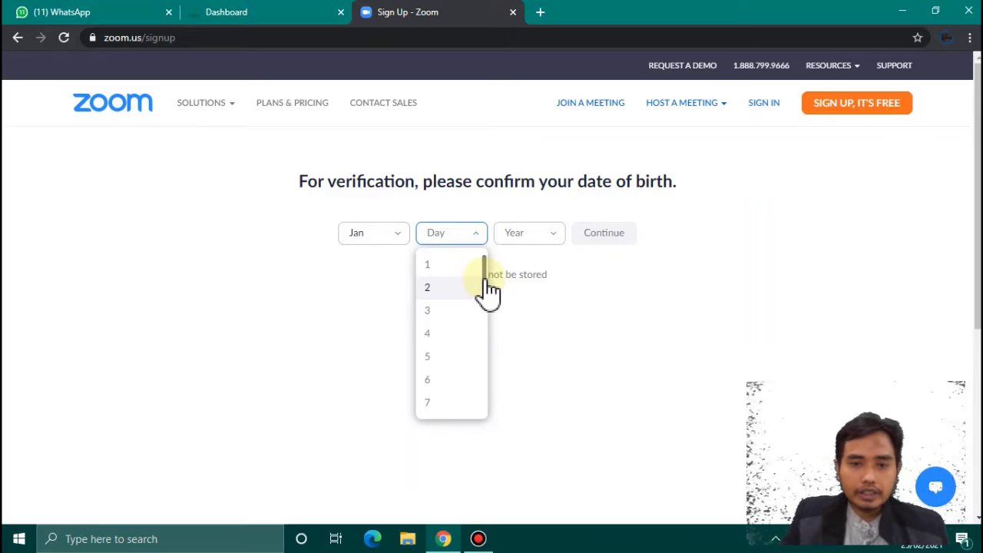
{"action": "scroll", "coordinate": [488, 298], "scroll_direction": "down", "scroll_amount": 1}
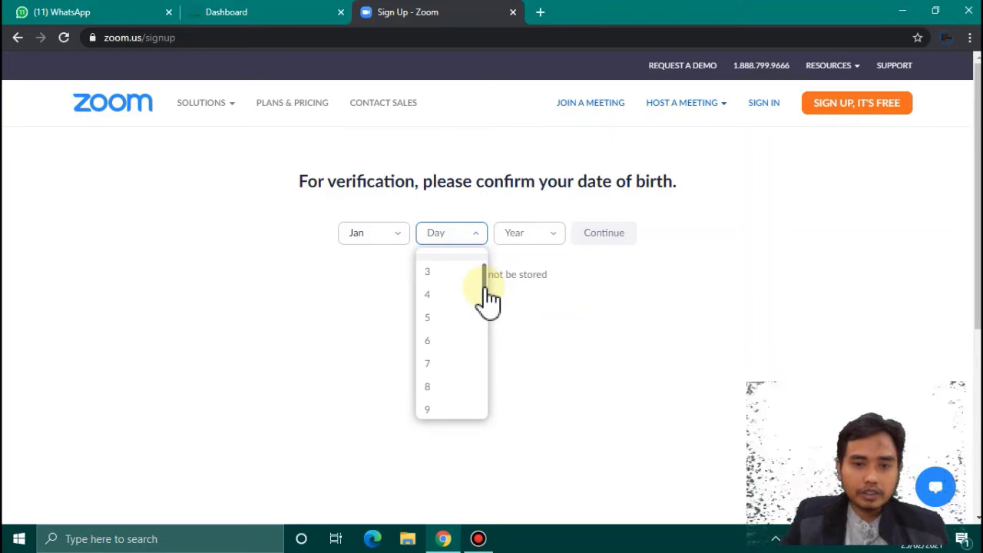
{"action": "left_click_drag", "start_coordinate": [485, 288], "coordinate": [489, 328]}
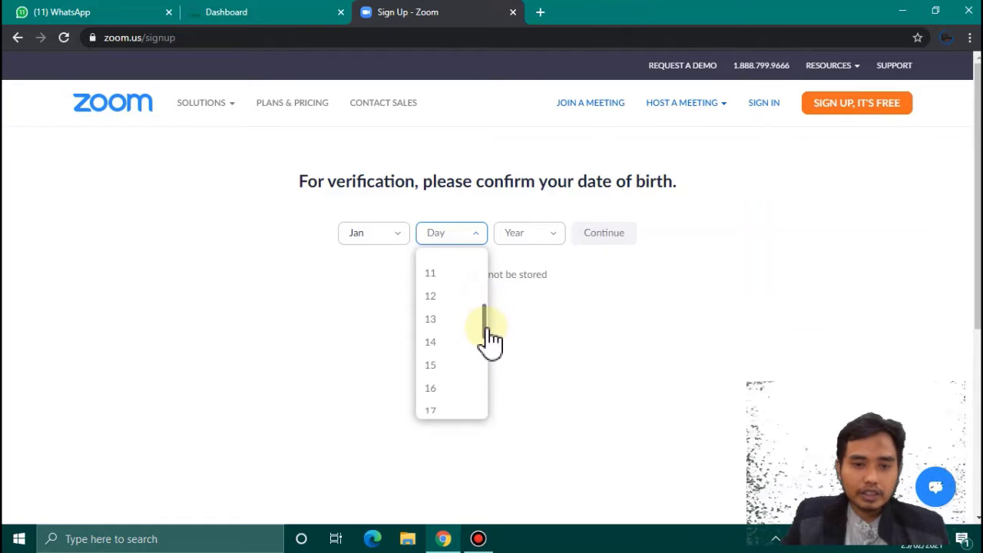
{"action": "left_click", "coordinate": [439, 392]}
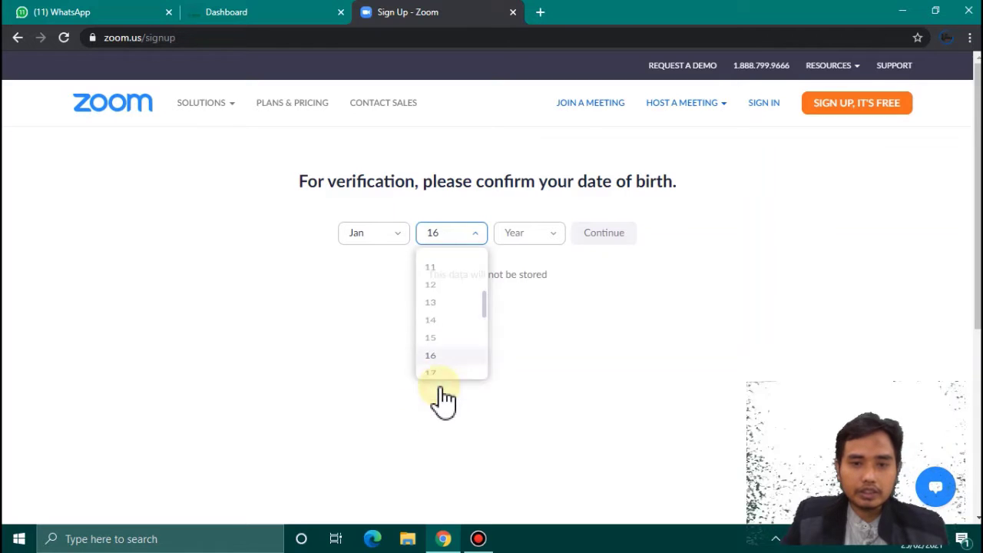
{"action": "left_click", "coordinate": [553, 234]}
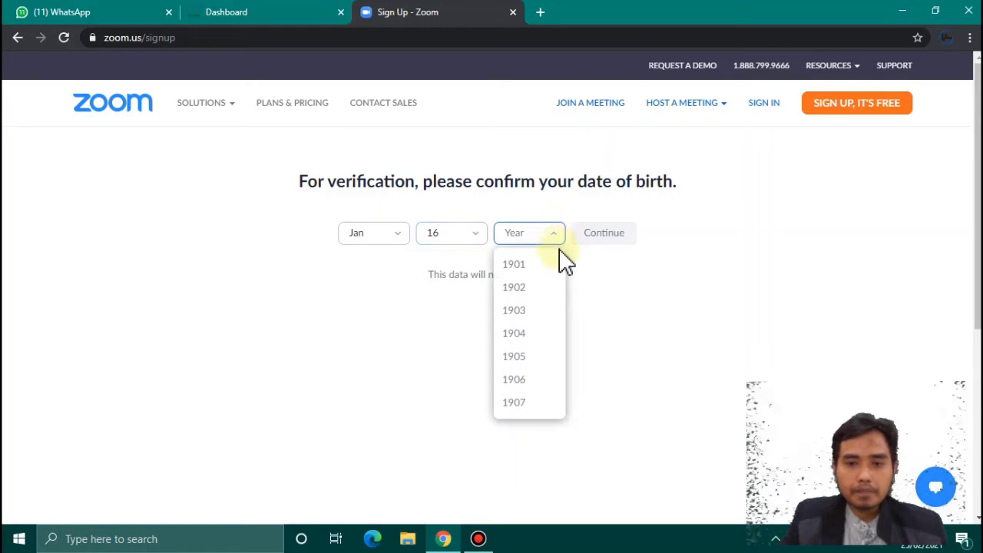
{"action": "left_click_drag", "start_coordinate": [567, 269], "coordinate": [569, 388]}
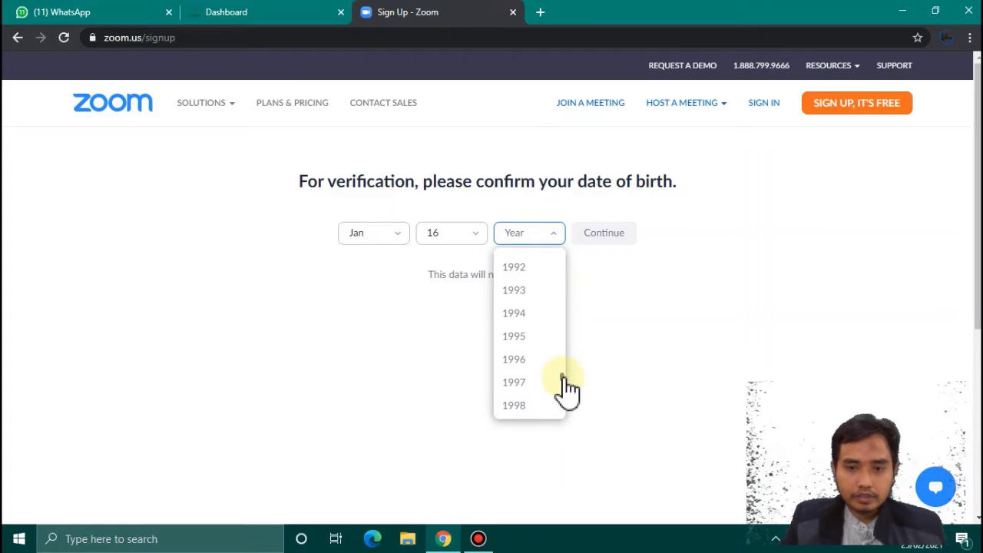
{"action": "left_click", "coordinate": [545, 291]}
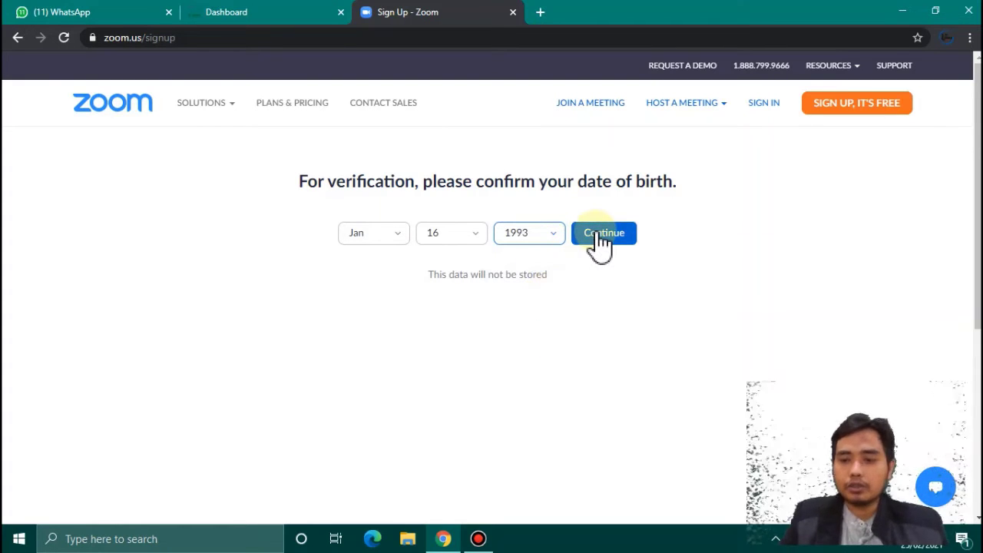
{"action": "left_click", "coordinate": [599, 243]}
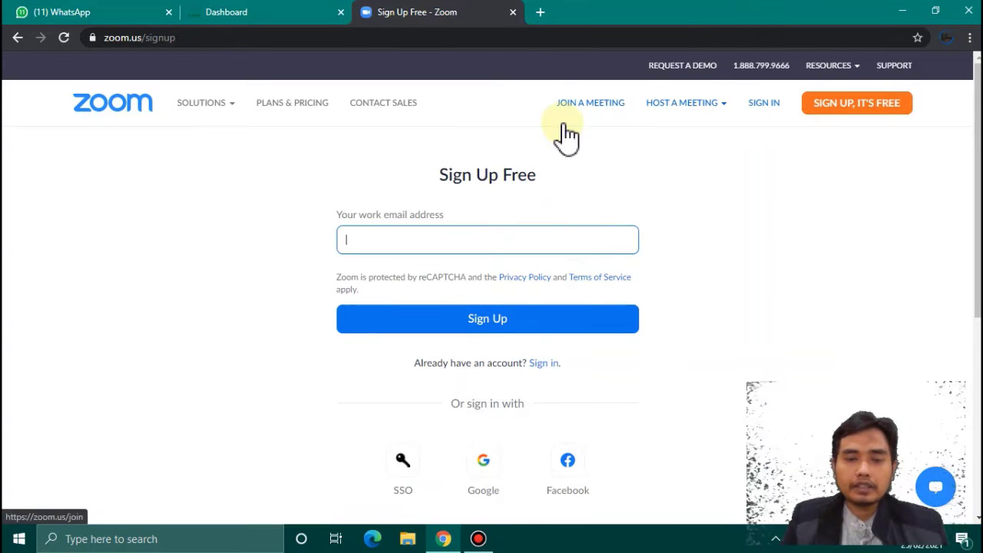
- Open tempmailgen.com in a new tab, correcting the misspelled address
{"action": "left_click", "coordinate": [540, 13]}
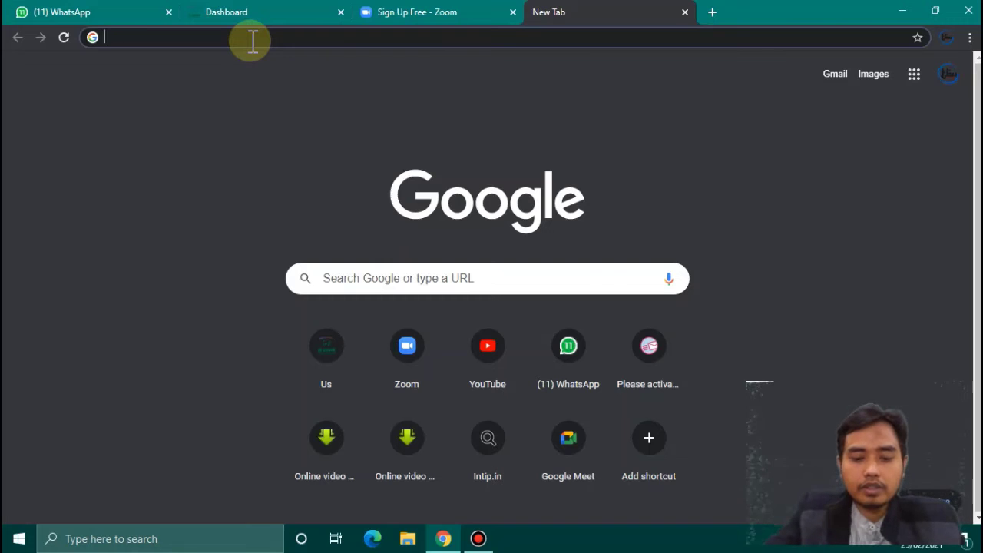
{"action": "type", "text": "temp"}
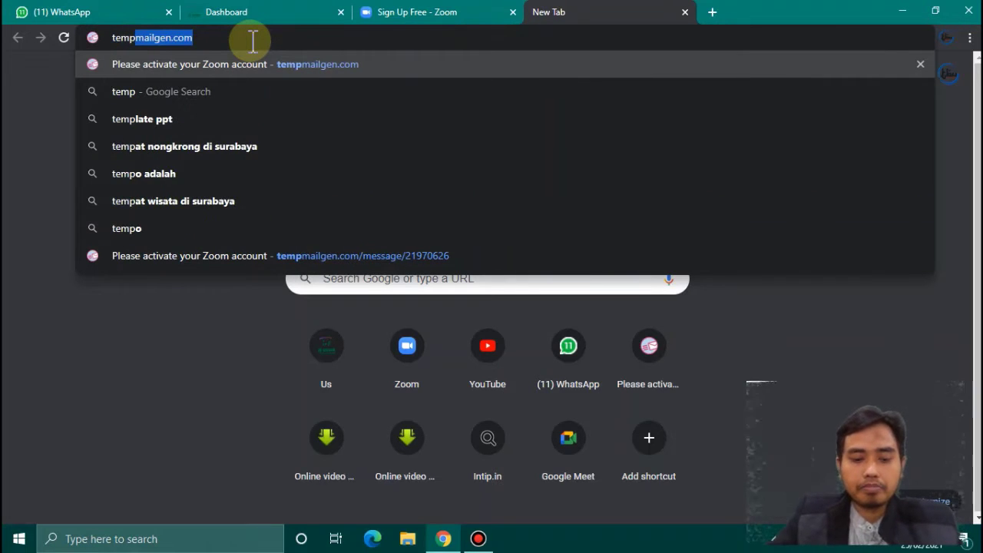
{"action": "type", "text": "mai"}
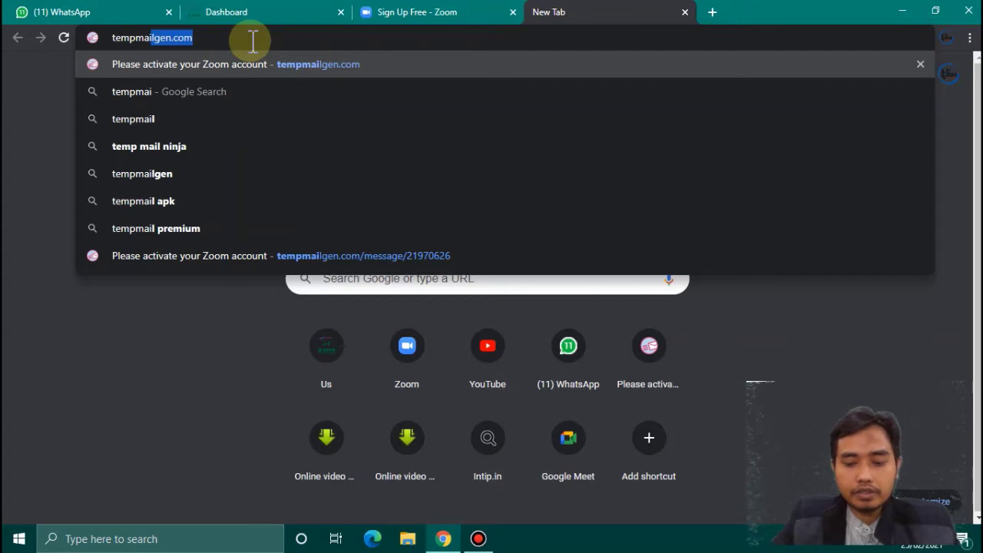
{"action": "type", "text": "gen"}
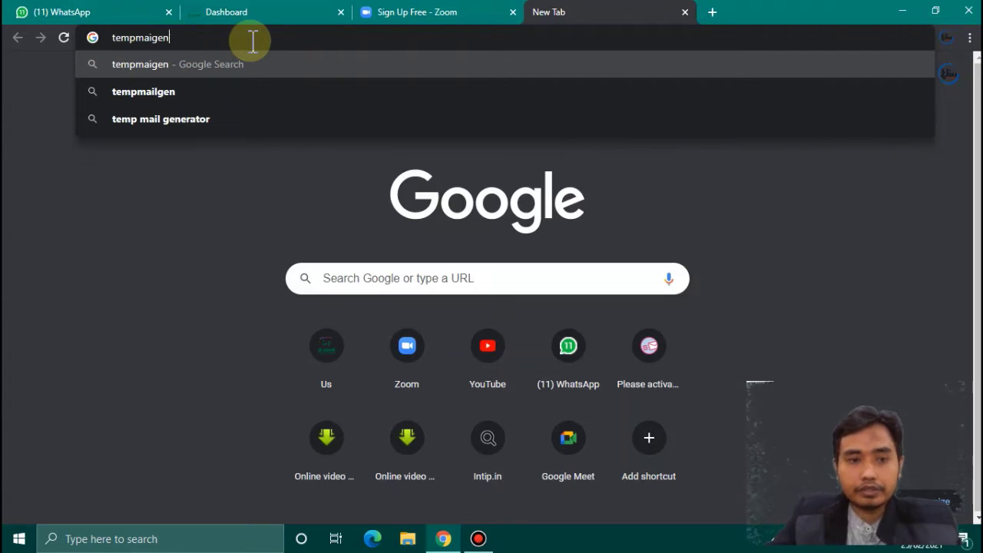
{"action": "type", "text": "."}
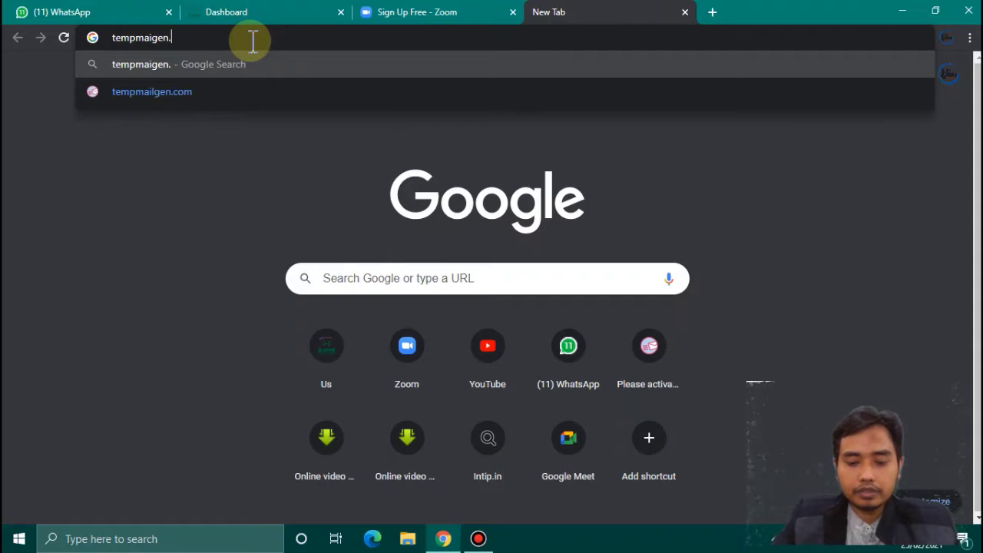
{"action": "type", "text": "com"}
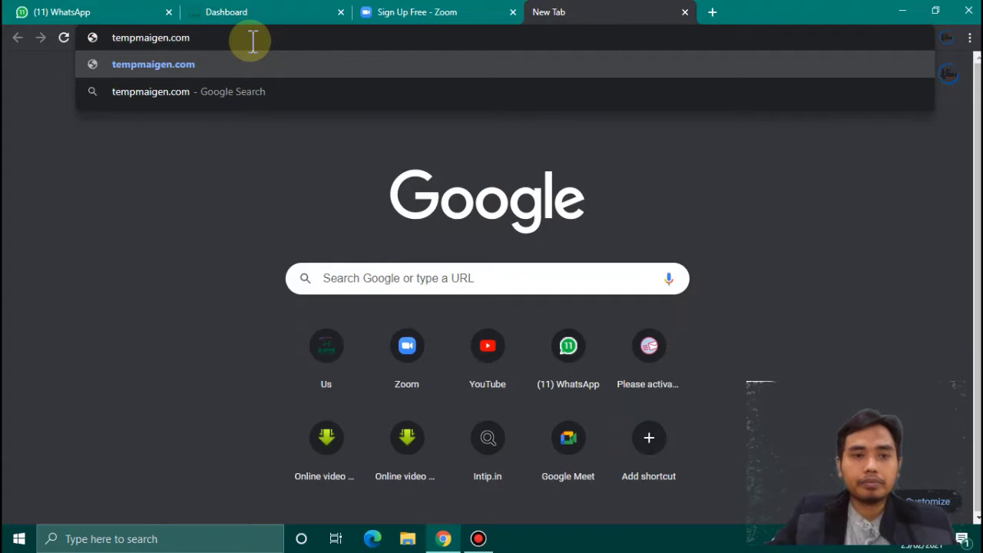
{"action": "key", "text": "Return"}
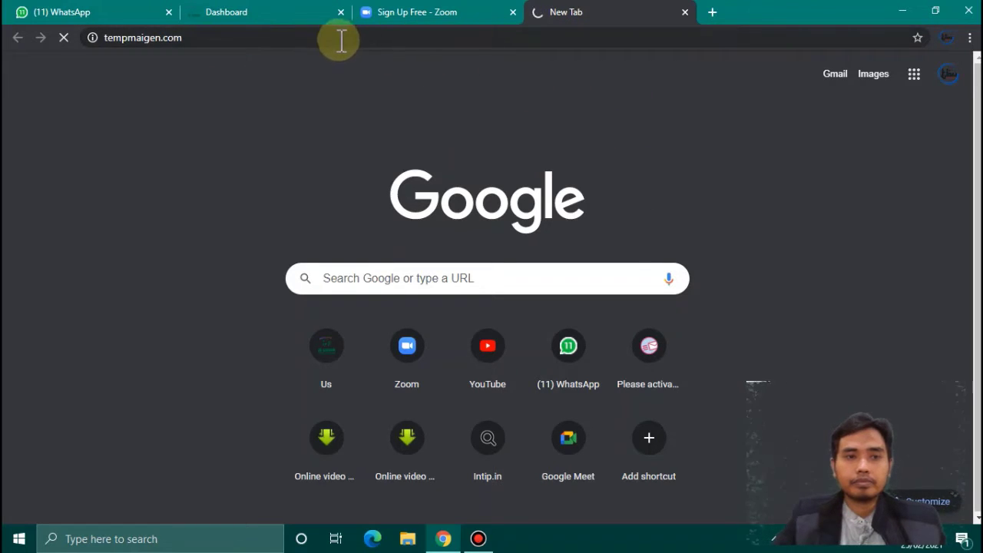
{"action": "left_click", "coordinate": [146, 39]}
{"action": "left_click", "coordinate": [146, 38]}
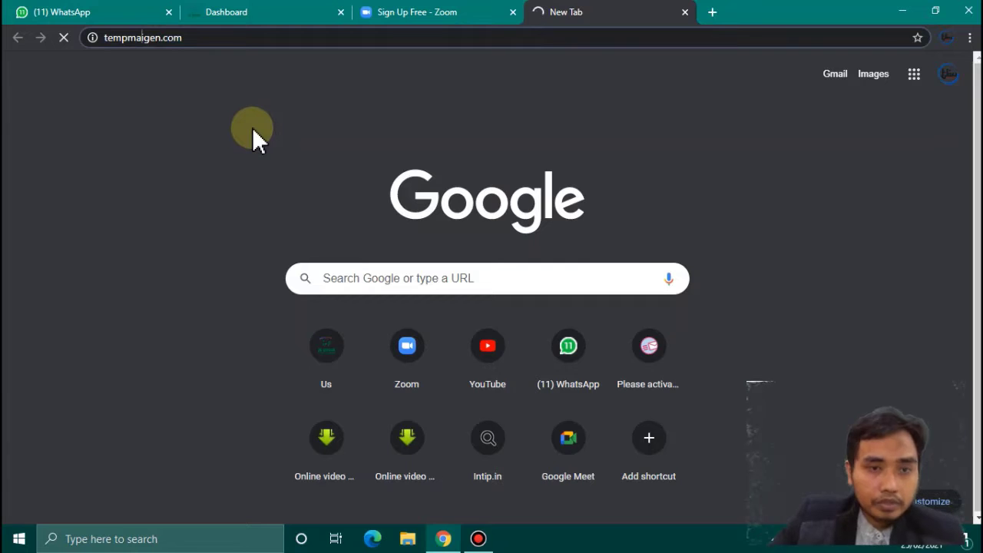
{"action": "type", "text": "i"}
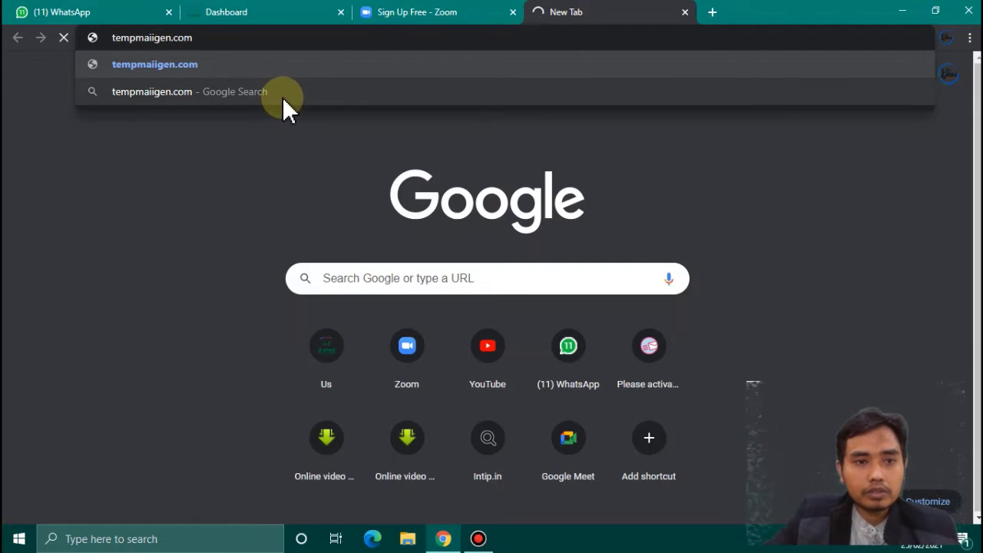
{"action": "key", "text": "BackSpace"}
{"action": "type", "text": "l"}
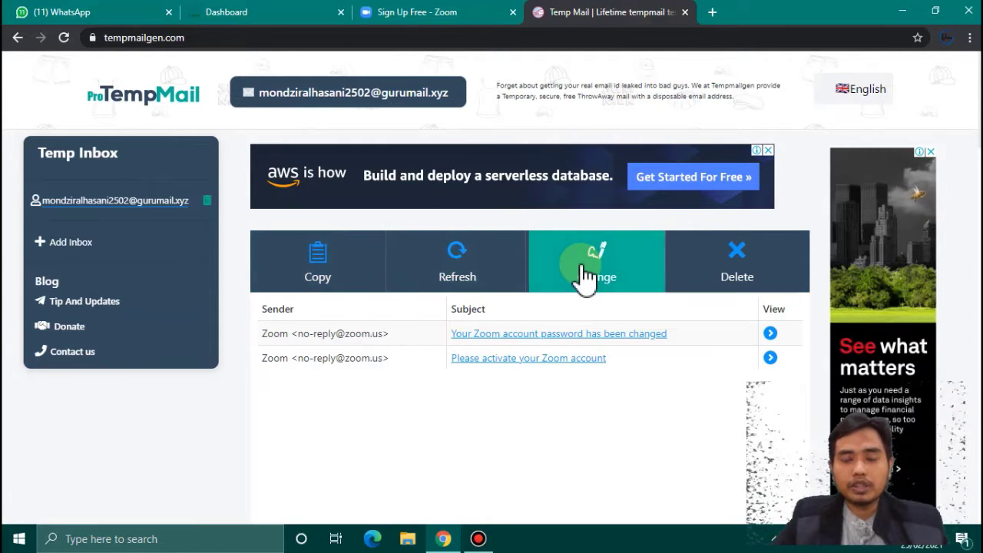
- Give the temporary inbox a new name on gurumail.xyz, save it, and copy the address
{"action": "left_click", "coordinate": [622, 269]}
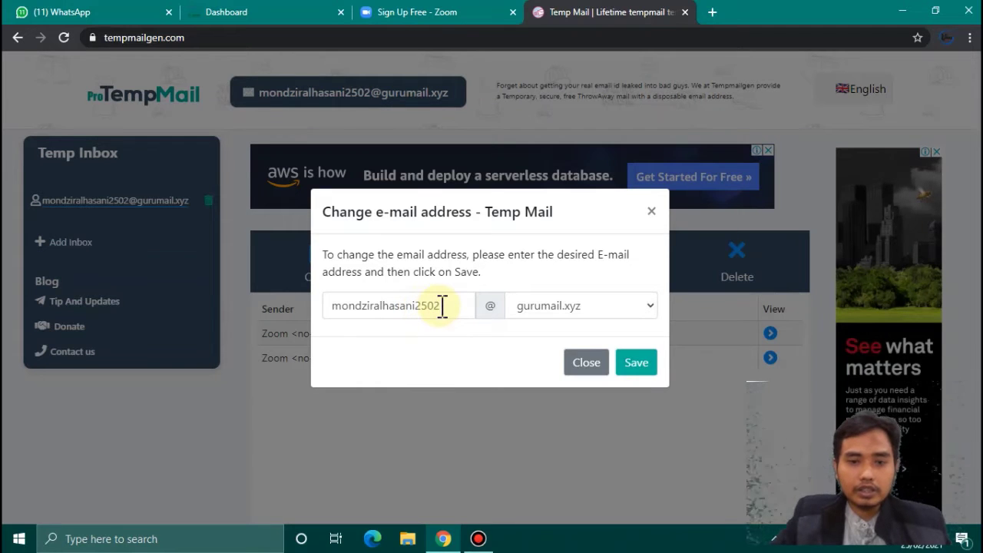
{"action": "left_click", "coordinate": [442, 305]}
{"action": "key", "text": "BackSpace"}
{"action": "key", "text": "BackSpace"}
{"action": "key", "text": "BackSpace"}
{"action": "key", "text": "BackSpace"}
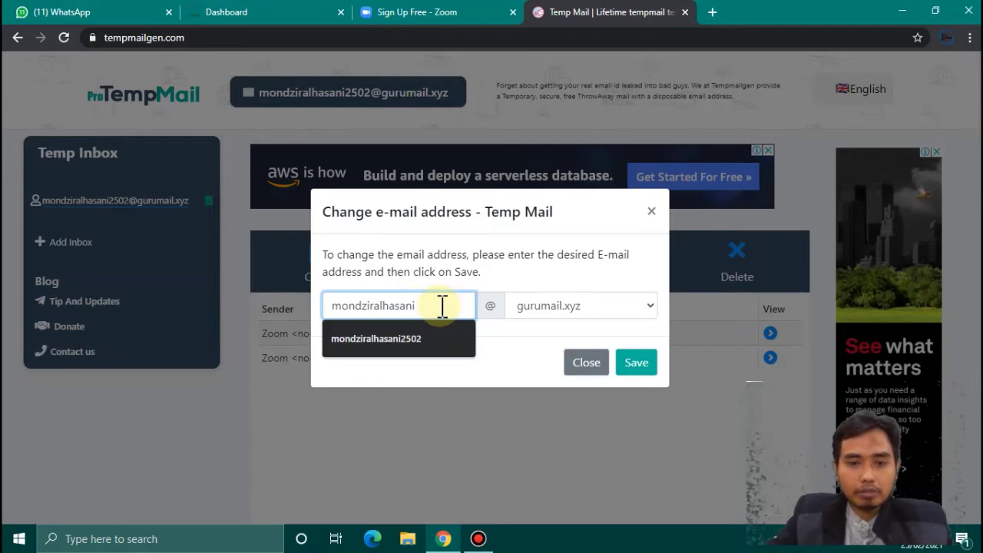
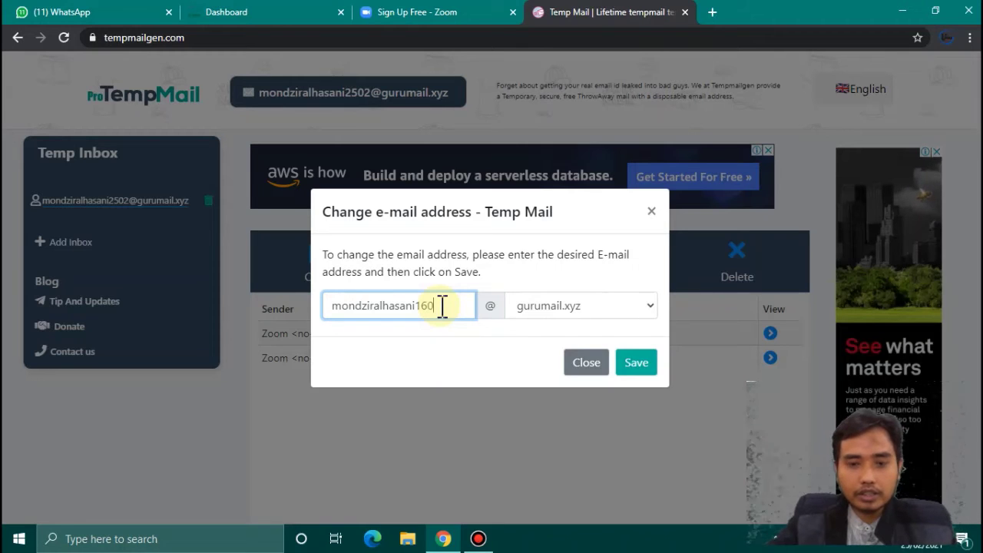
{"action": "left_click", "coordinate": [650, 305]}
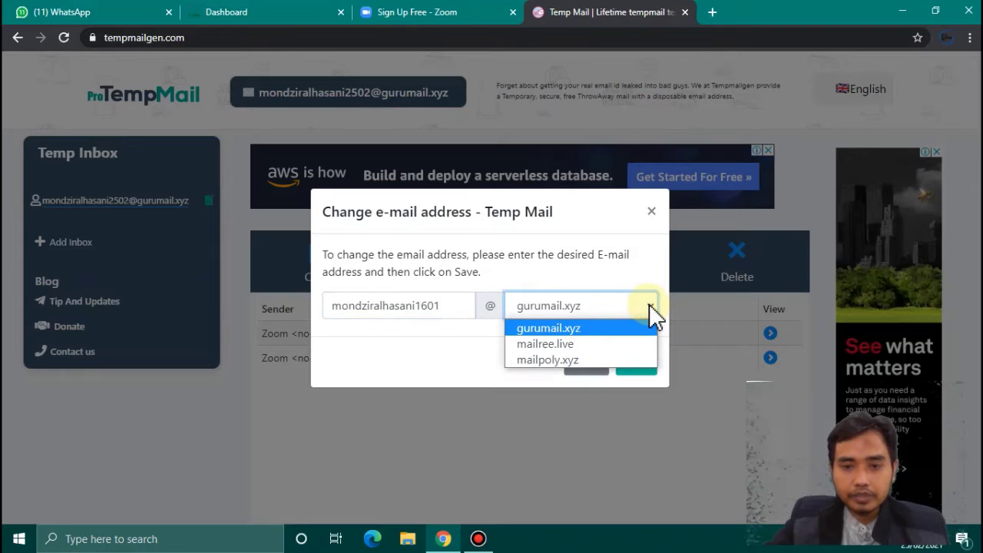
{"action": "left_click", "coordinate": [617, 328]}
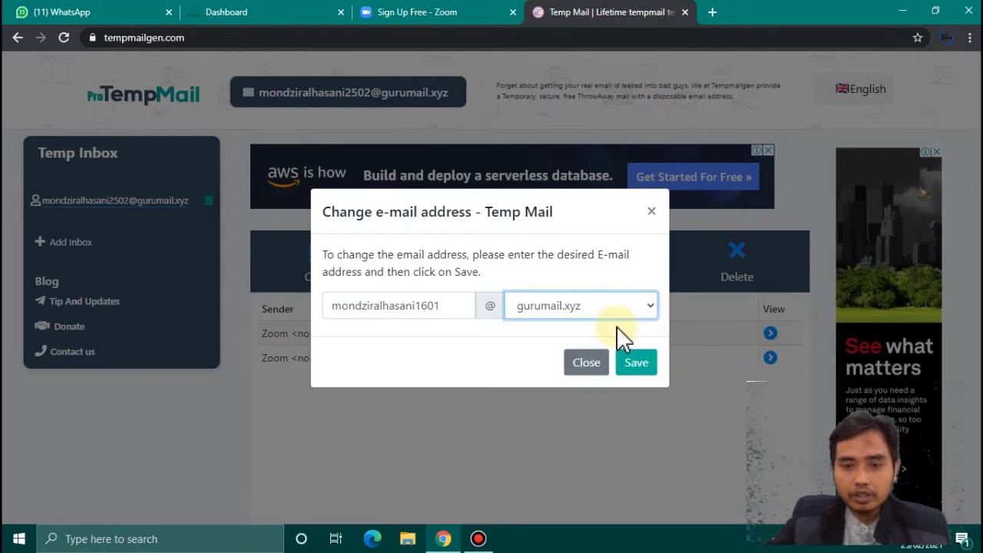
{"action": "left_click", "coordinate": [638, 367]}
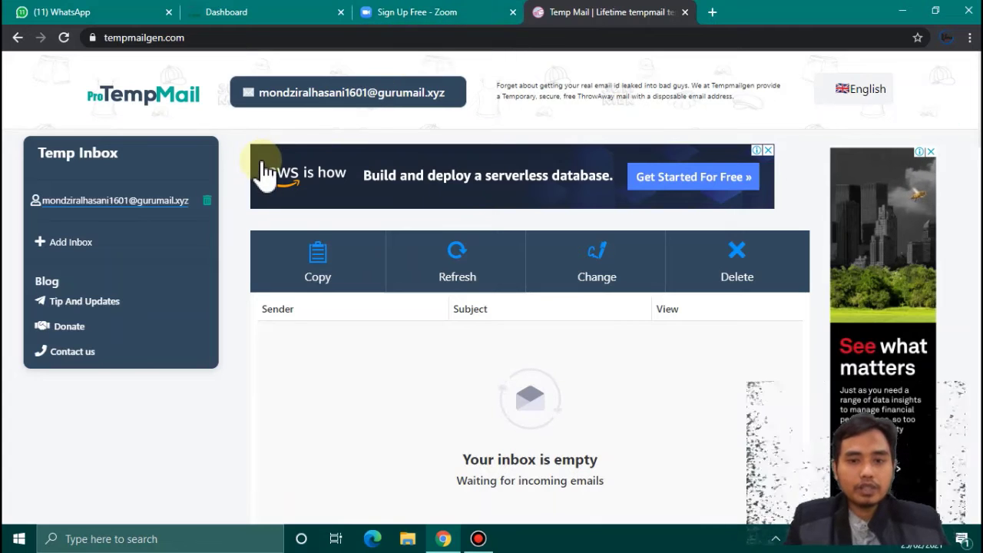
{"action": "left_click", "coordinate": [324, 266]}
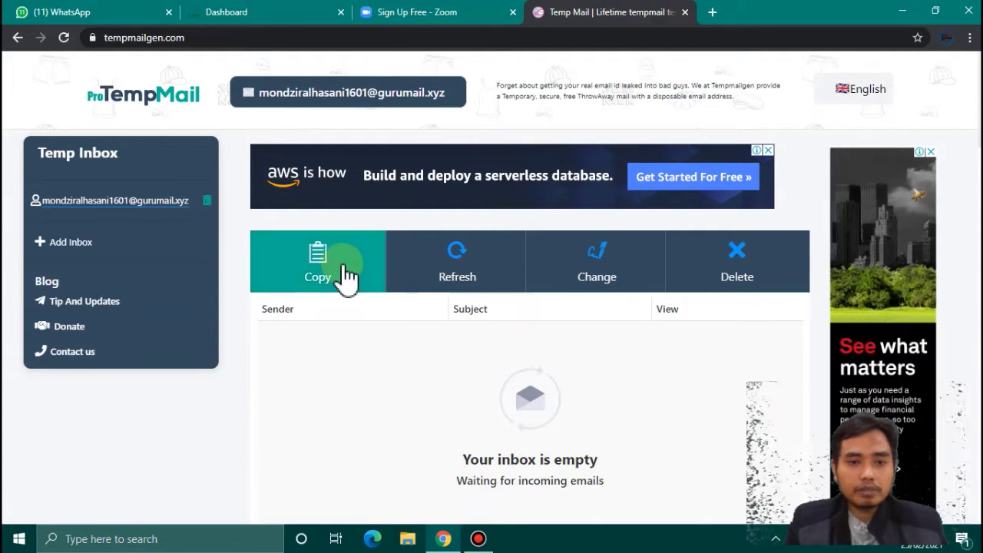
{"action": "left_click", "coordinate": [347, 275]}
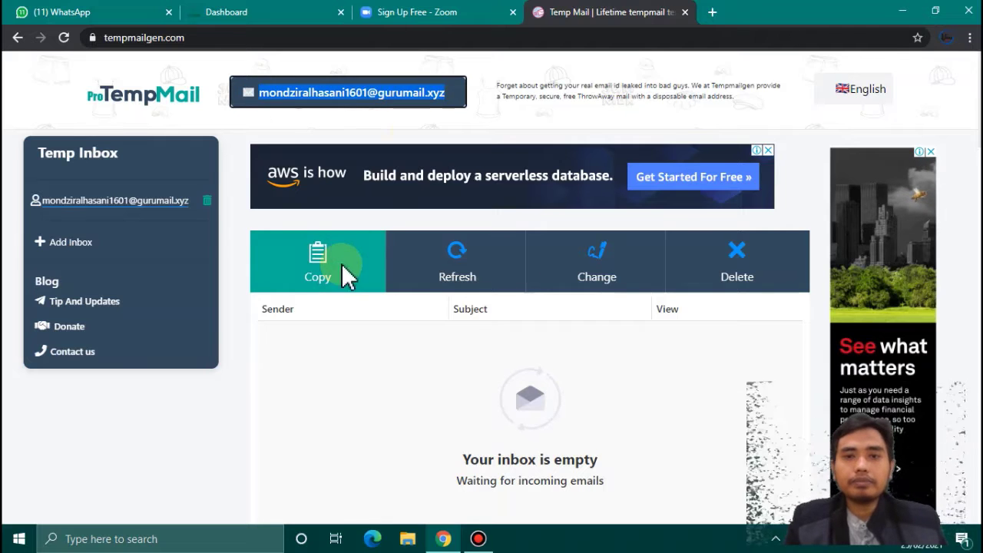
- Paste the temporary address into Zoom's sign-up email field, submit, and return to the inbox
{"action": "left_click", "coordinate": [473, 22]}
{"action": "left_click", "coordinate": [434, 236]}
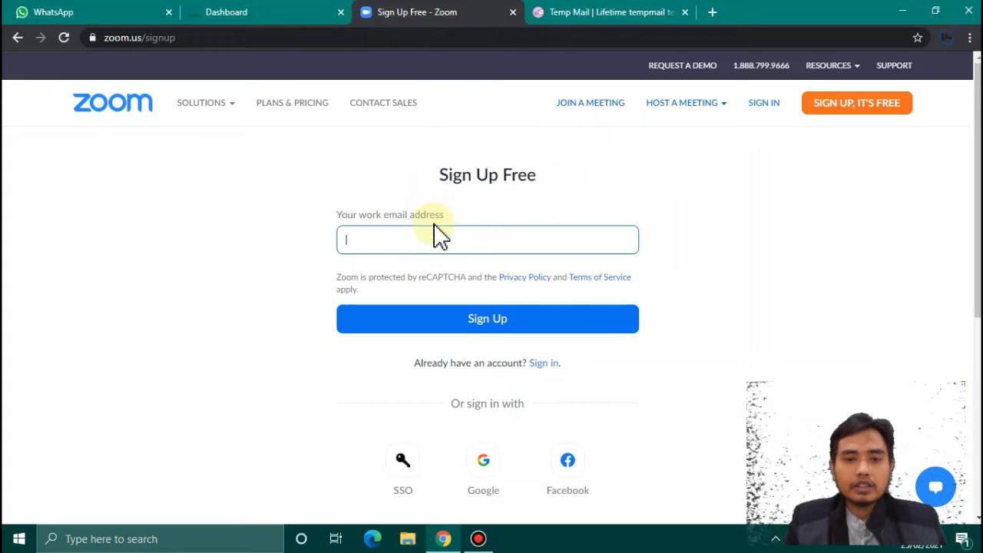
{"action": "left_click", "coordinate": [435, 237]}
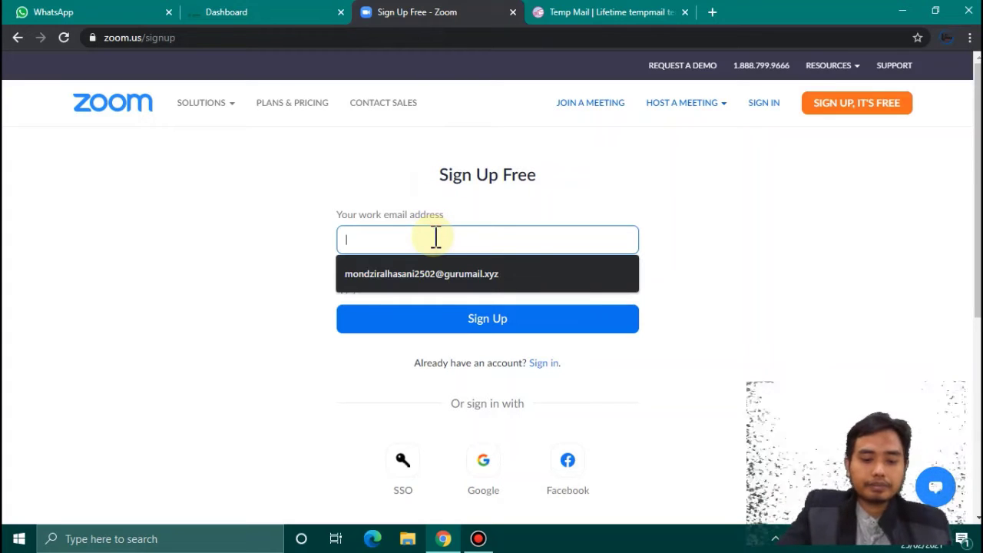
{"action": "key", "text": "ctrl+v"}
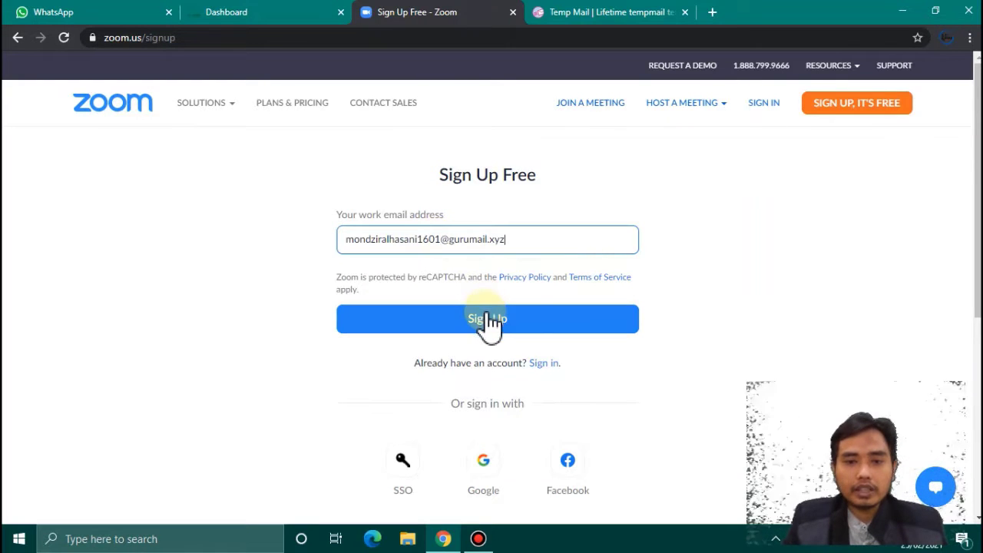
{"action": "left_click", "coordinate": [490, 321]}
{"action": "left_click", "coordinate": [492, 330]}
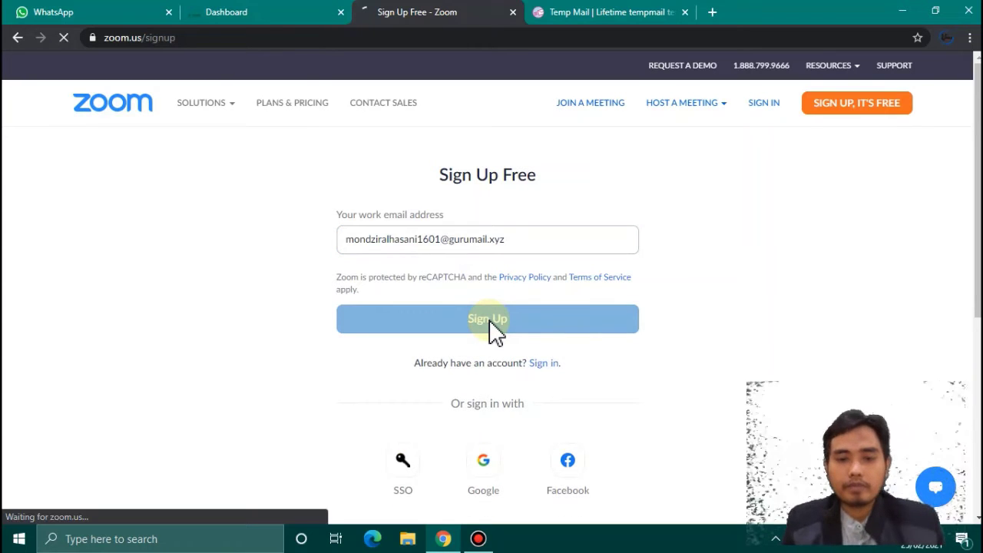
{"action": "left_click", "coordinate": [575, 14]}
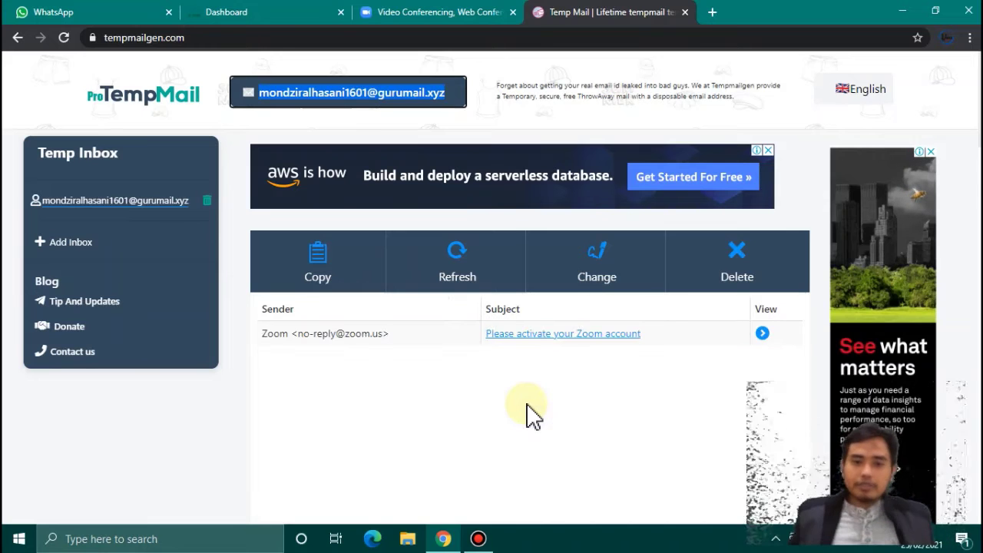
- Open the 'Please activate your Zoom account' email and click Activate Account
{"action": "left_click", "coordinate": [549, 338]}
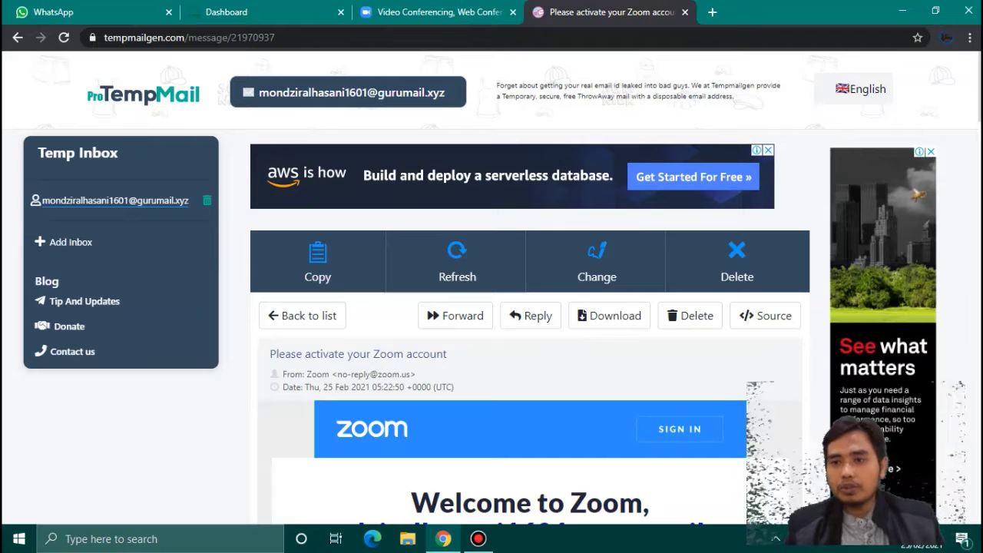
{"action": "scroll", "coordinate": [530, 307], "scroll_direction": "down", "scroll_amount": 5}
{"action": "scroll", "coordinate": [599, 285], "scroll_direction": "up", "scroll_amount": 1}
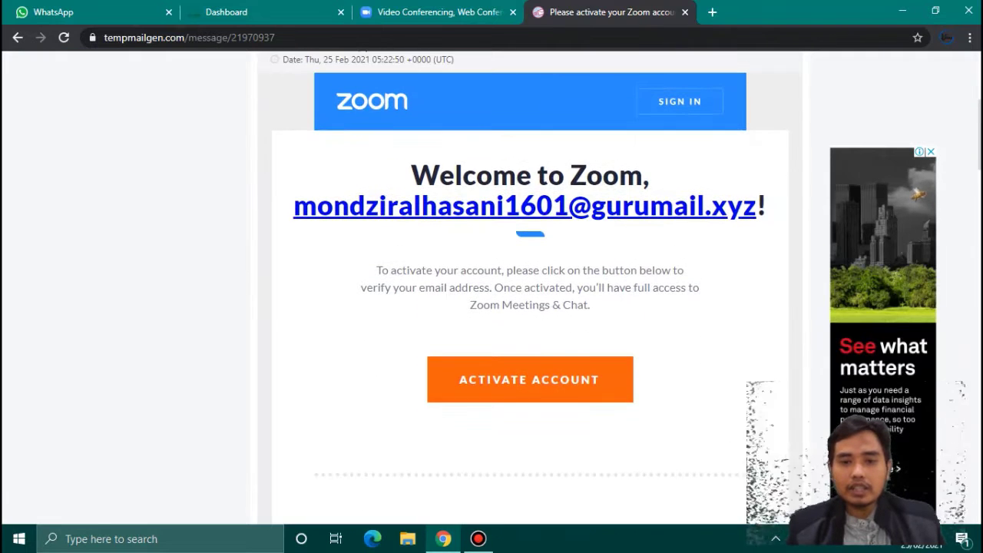
{"action": "left_click", "coordinate": [576, 391]}
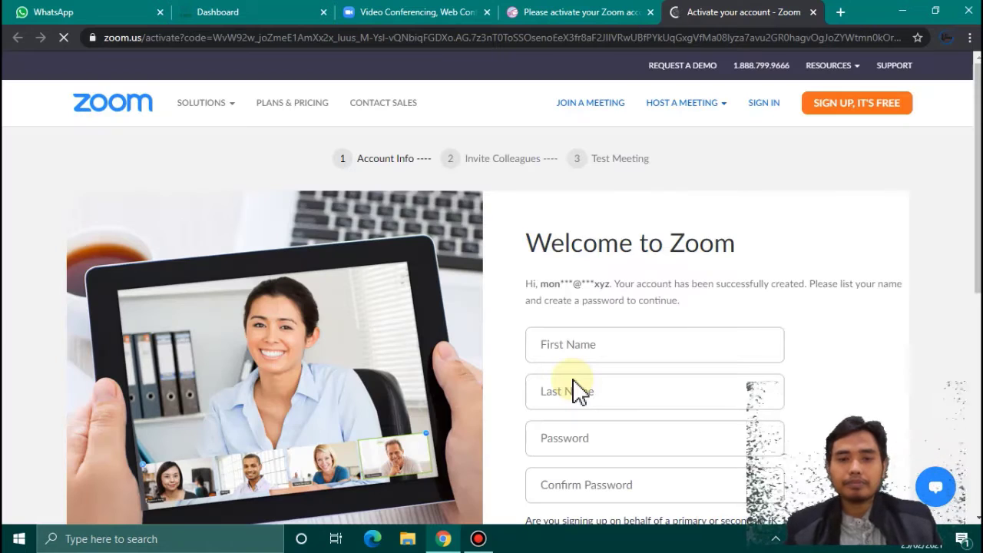
- Enter the first name and last name, then type and confirm the account password
{"action": "left_click", "coordinate": [596, 352]}
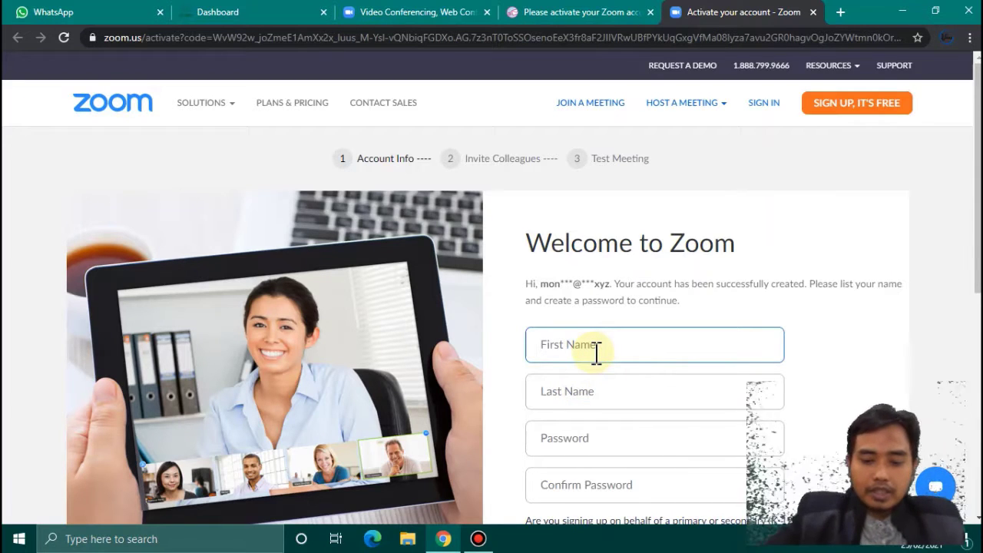
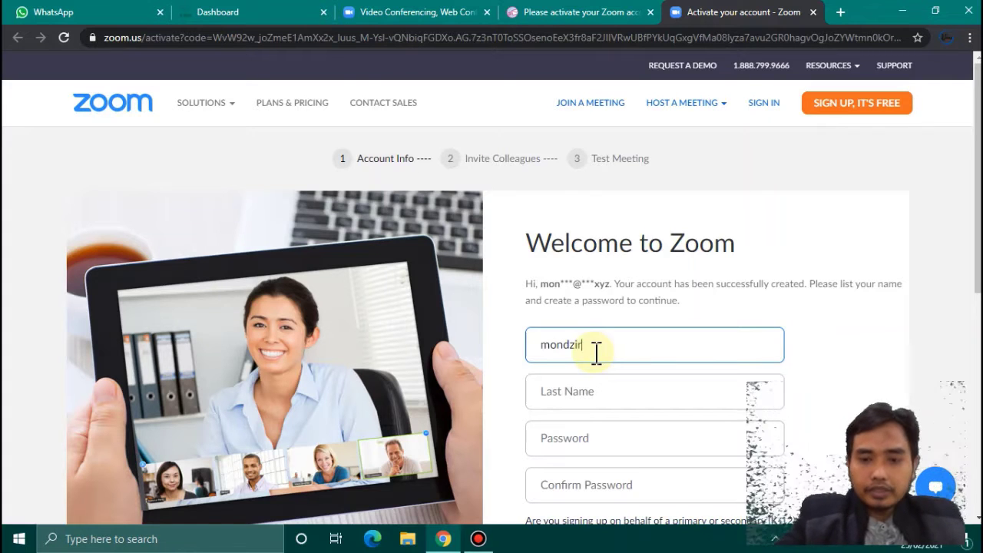
{"action": "left_click", "coordinate": [593, 398]}
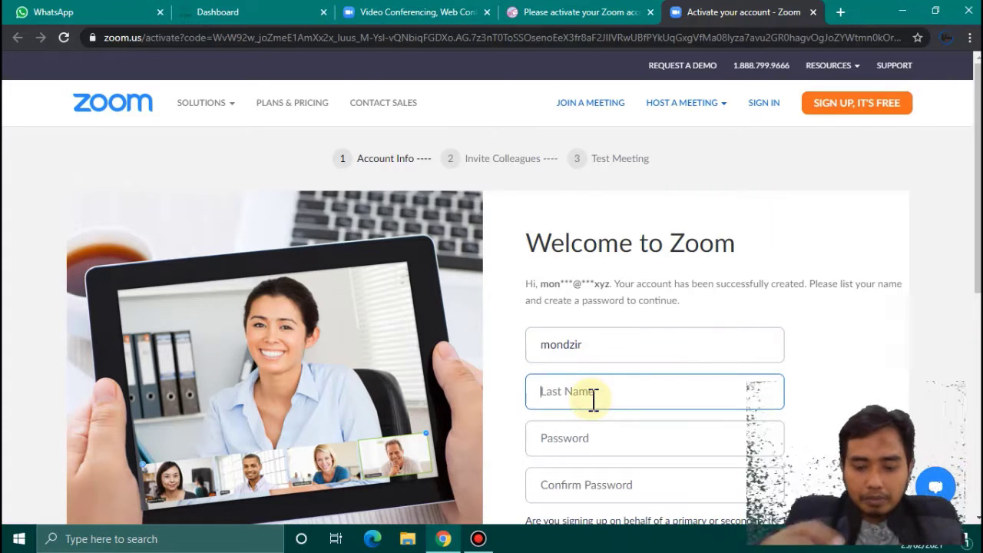
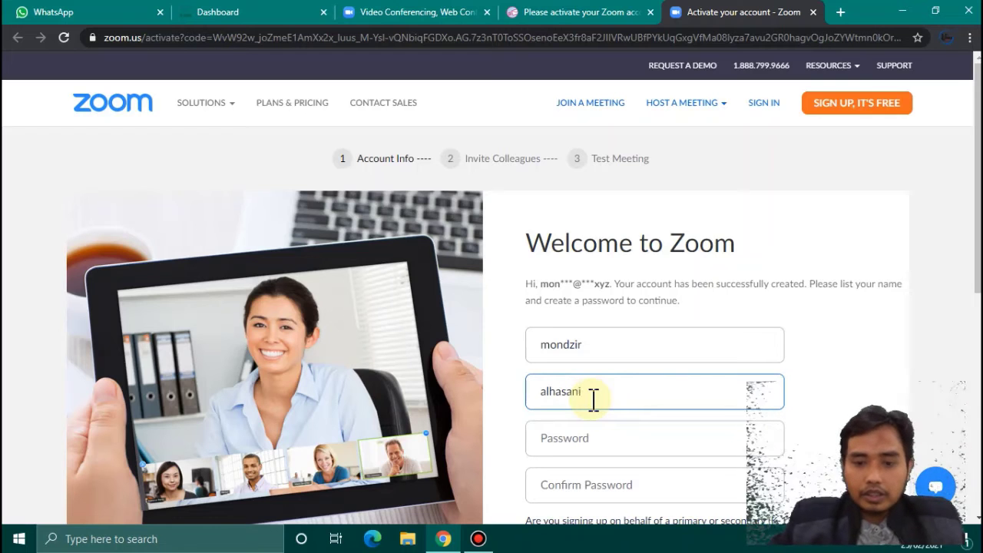
{"action": "left_click", "coordinate": [589, 438]}
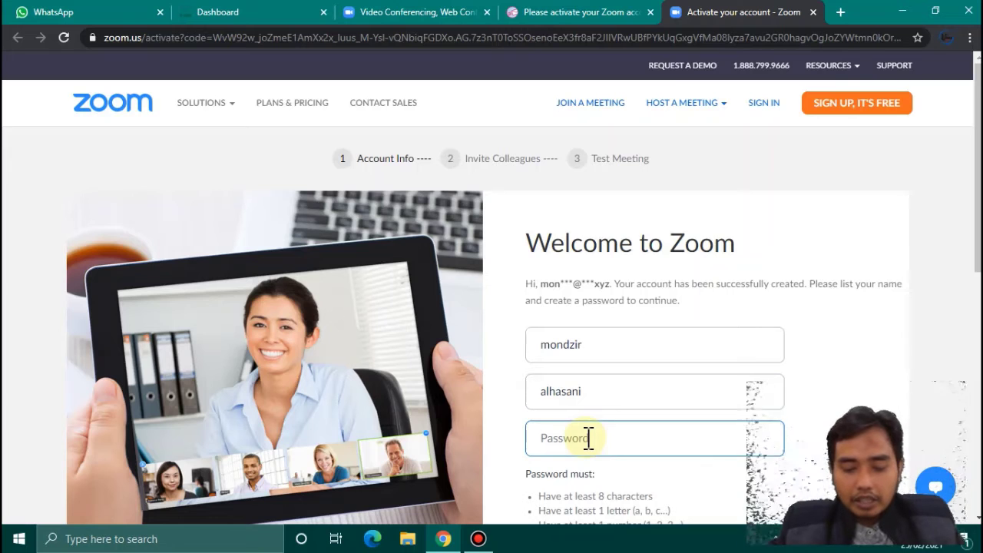
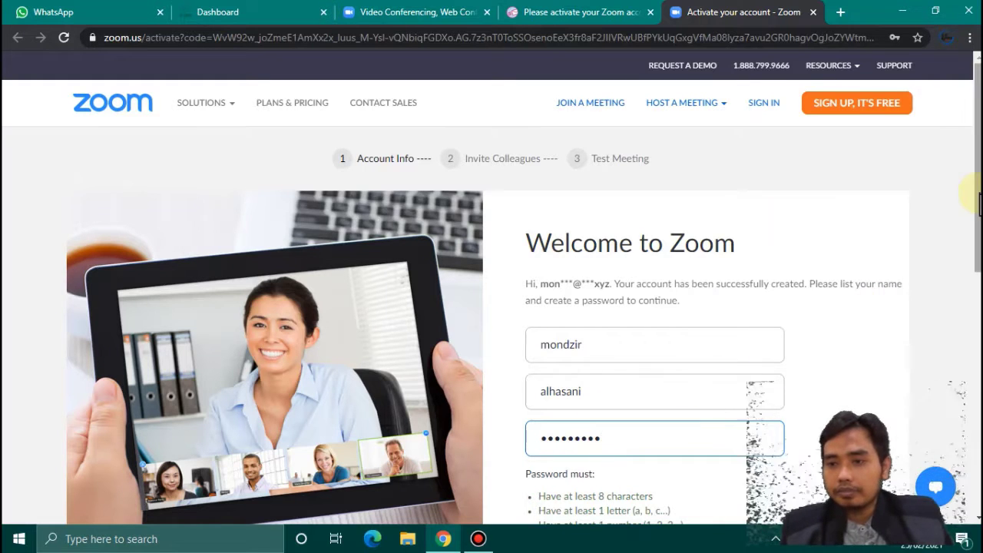
{"action": "scroll", "coordinate": [975, 196], "scroll_direction": "down", "scroll_amount": 3}
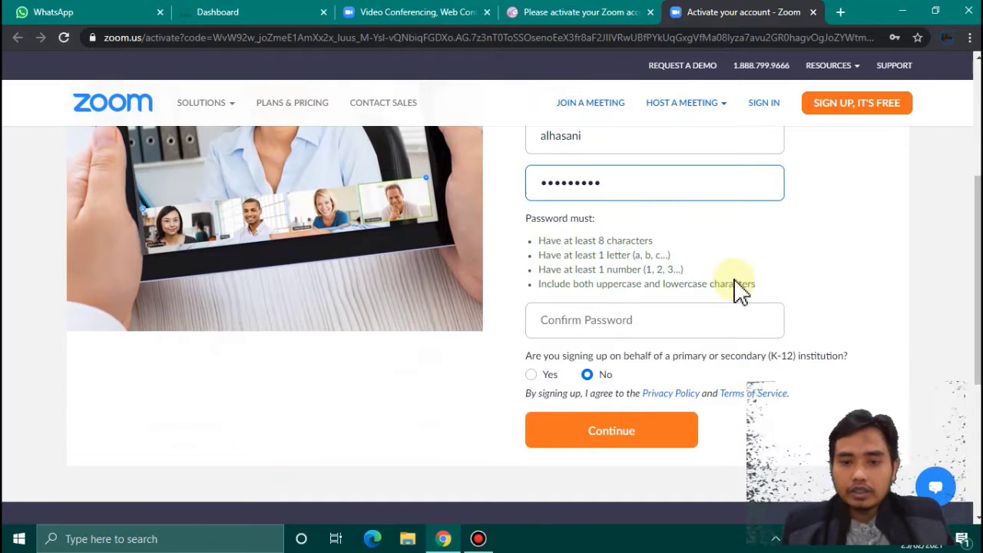
{"action": "left_click", "coordinate": [664, 326]}
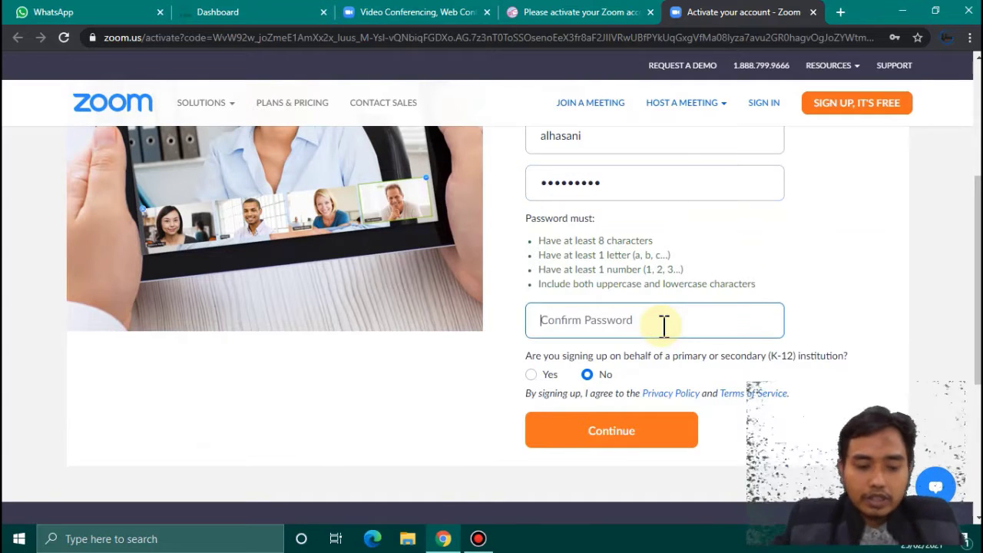
{"action": "type", "text": "••"}
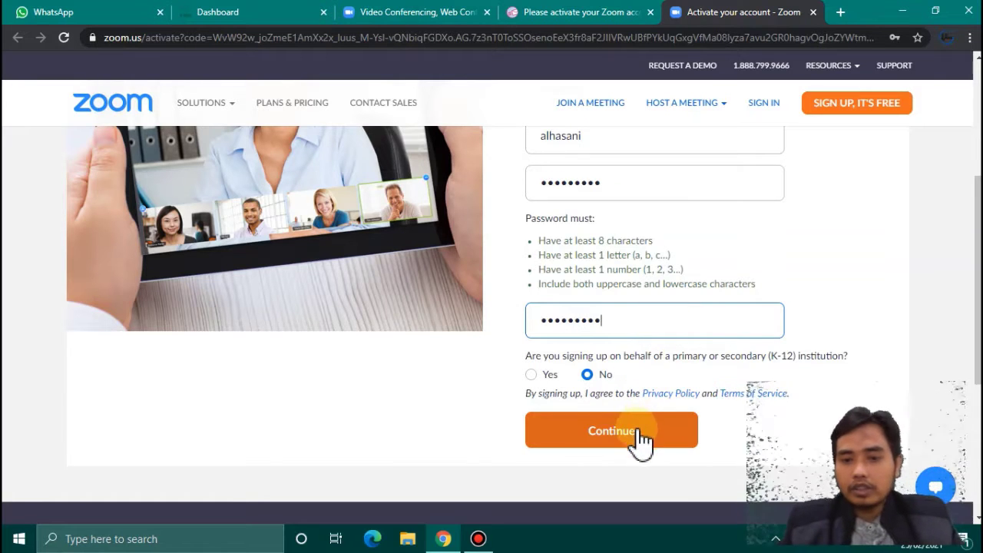
- Accept the K-12, Terms of Service, privacy and authority checkboxes and submit the form
{"action": "left_click", "coordinate": [531, 375]}
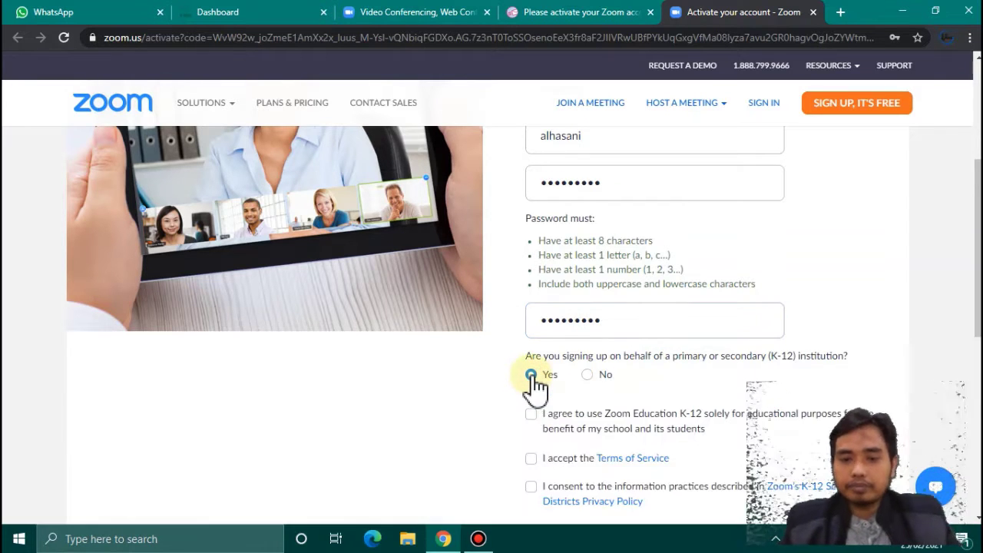
{"action": "left_click", "coordinate": [531, 415]}
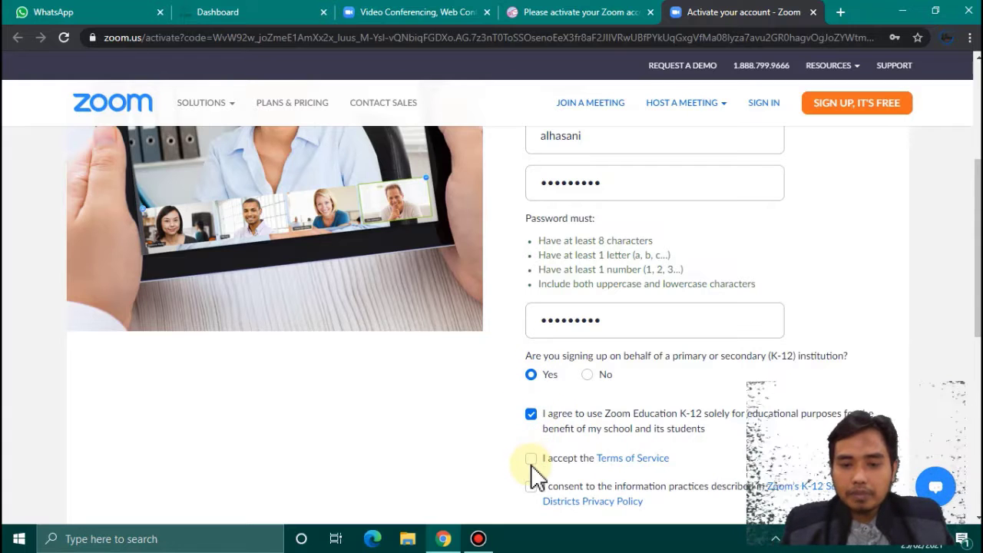
{"action": "left_click", "coordinate": [531, 459]}
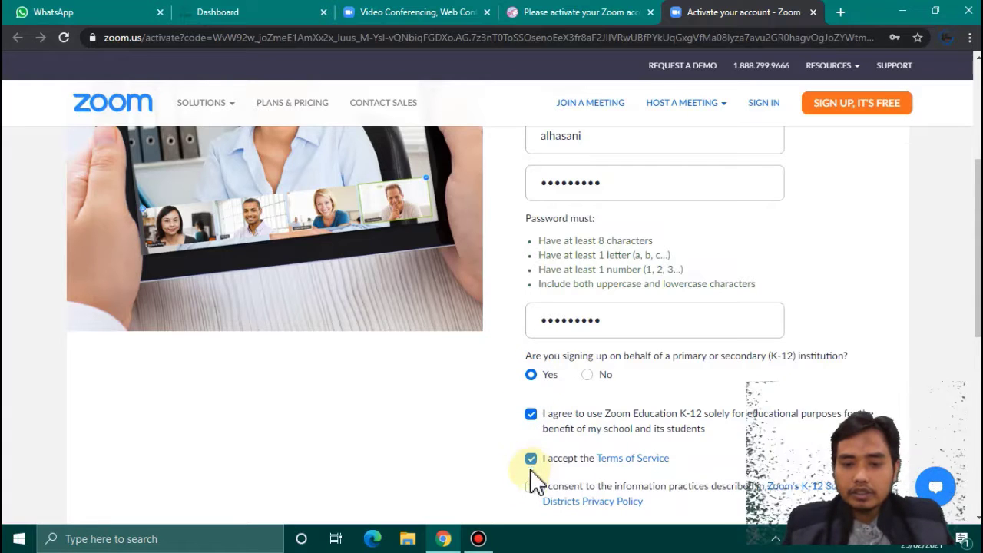
{"action": "left_click", "coordinate": [531, 487]}
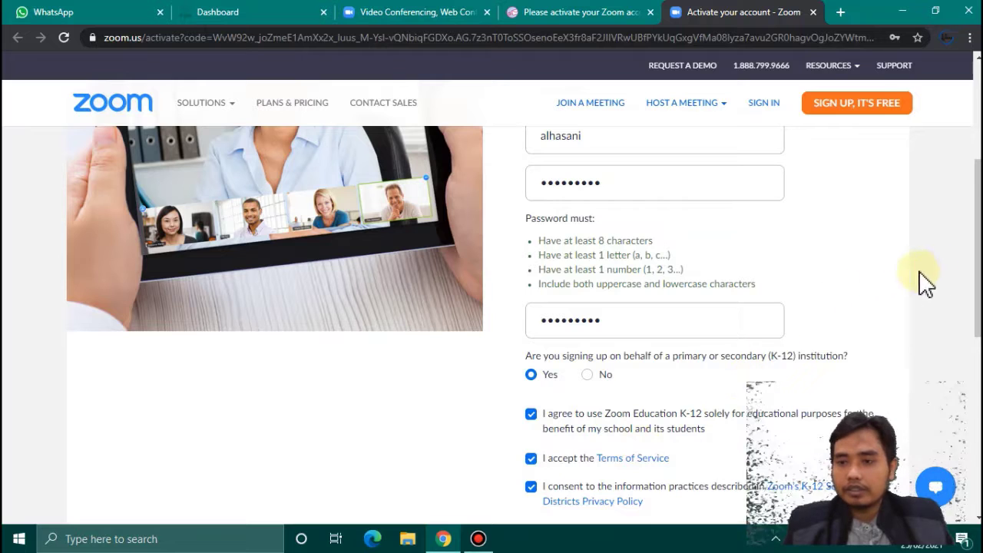
{"action": "scroll", "coordinate": [978, 254], "scroll_direction": "down", "scroll_amount": 1}
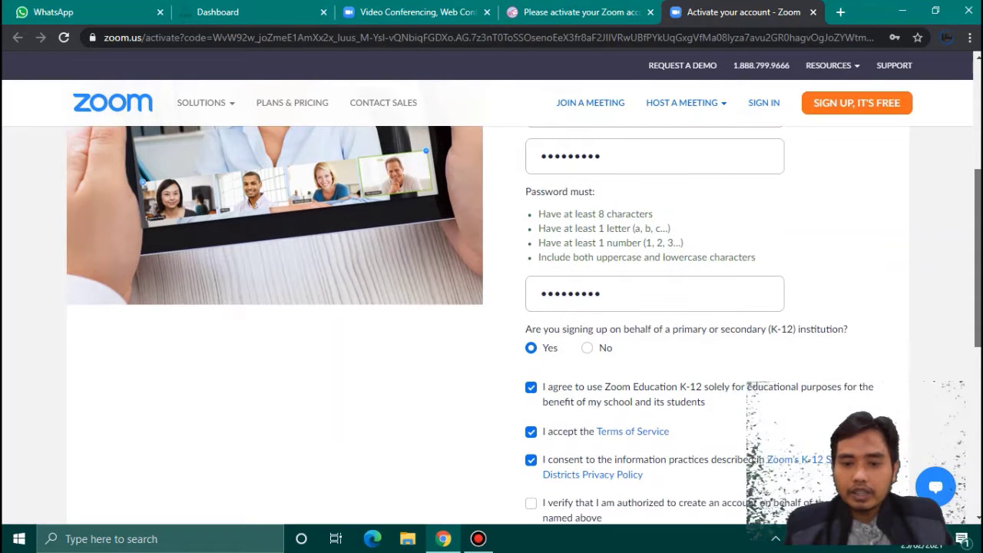
{"action": "left_click_drag", "start_coordinate": [978, 286], "coordinate": [977, 359]}
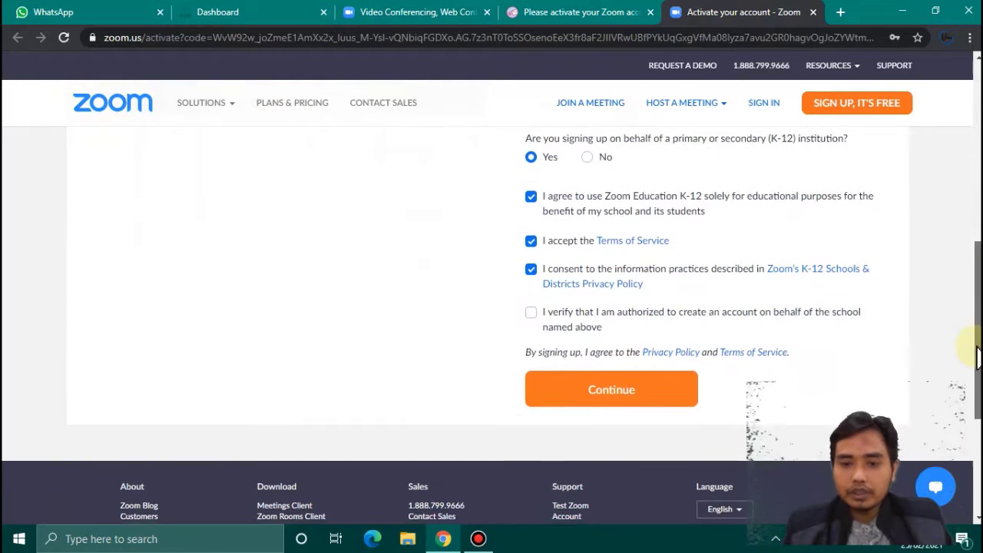
{"action": "left_click", "coordinate": [531, 314]}
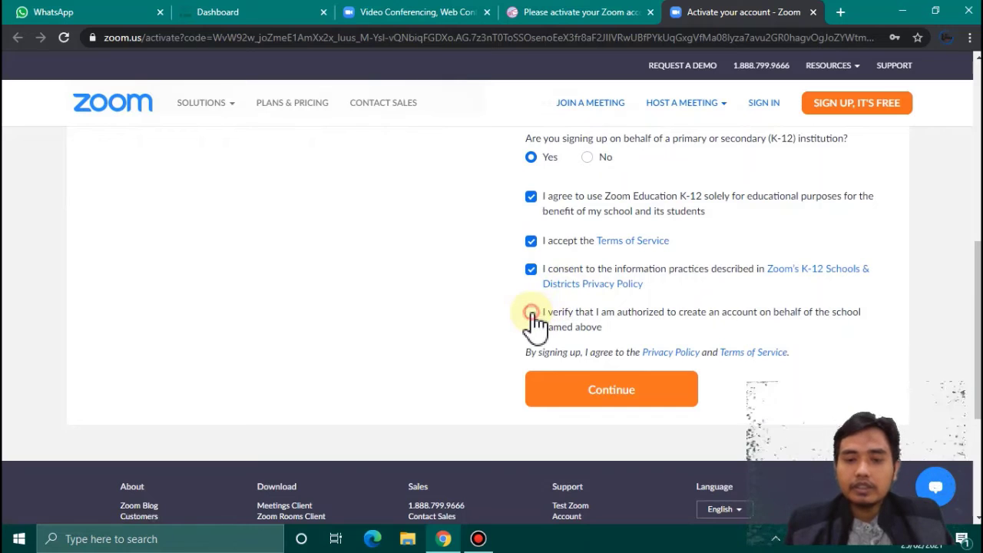
{"action": "left_click", "coordinate": [589, 393]}
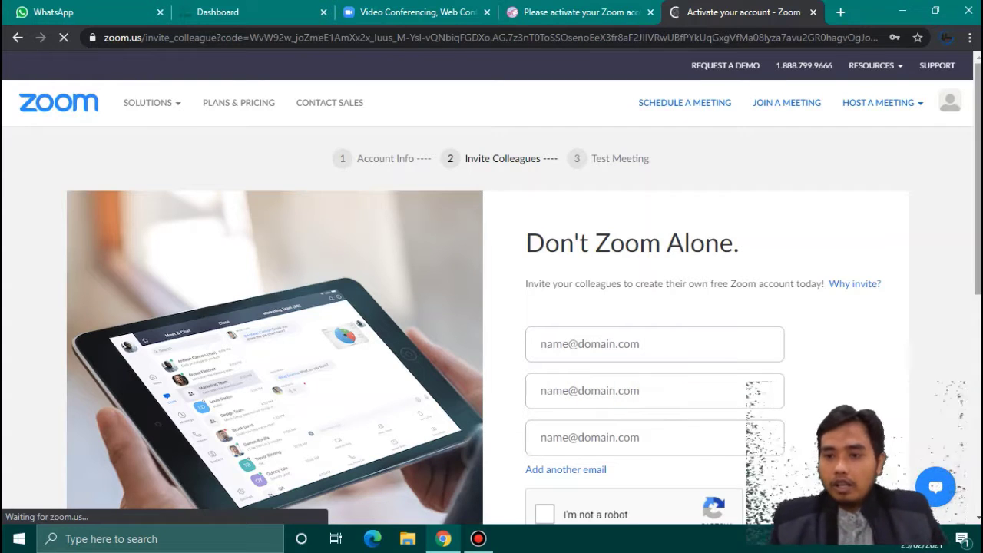
- Pass the 'I'm not a robot' check and skip inviting colleagues
{"action": "scroll", "coordinate": [492, 307], "scroll_direction": "down", "scroll_amount": 3}
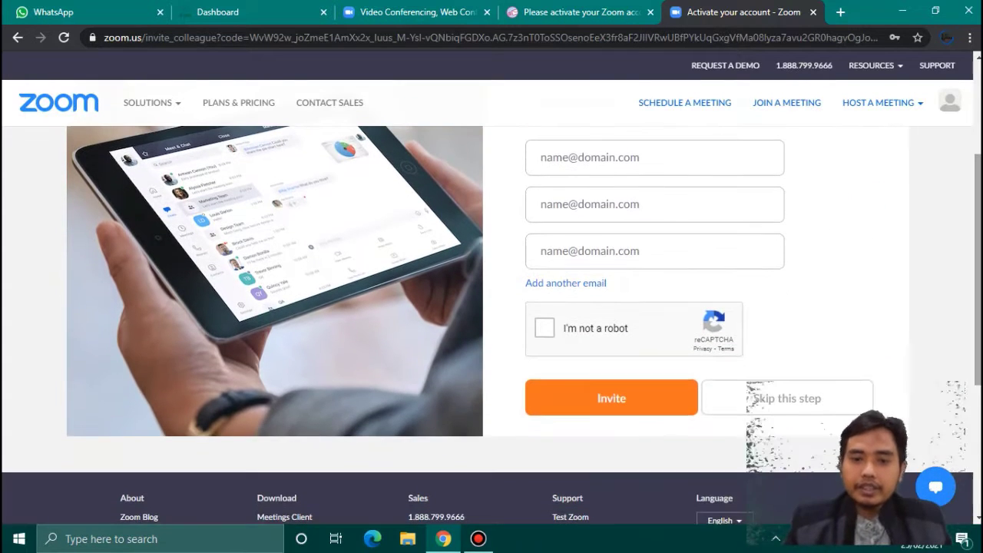
{"action": "left_click", "coordinate": [547, 328]}
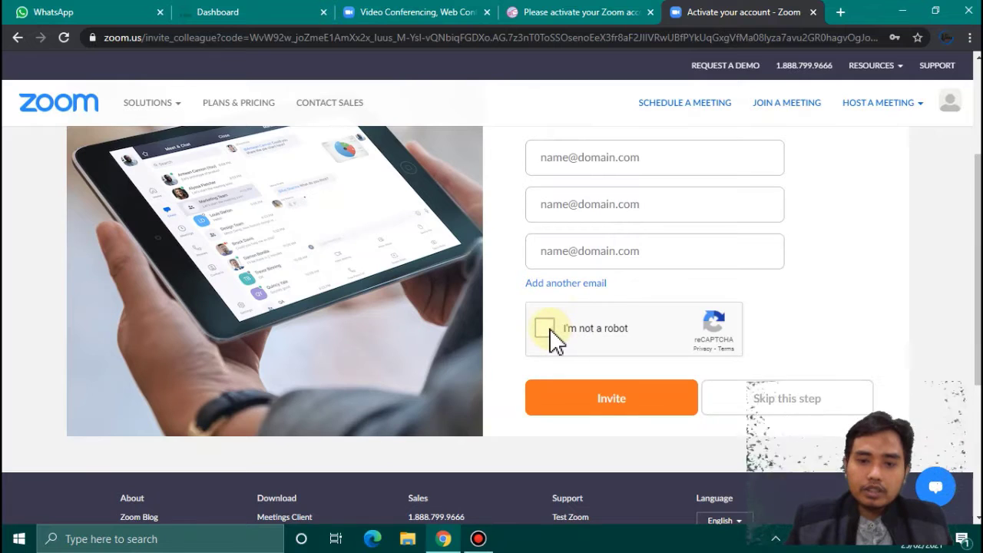
{"action": "left_click", "coordinate": [596, 397]}
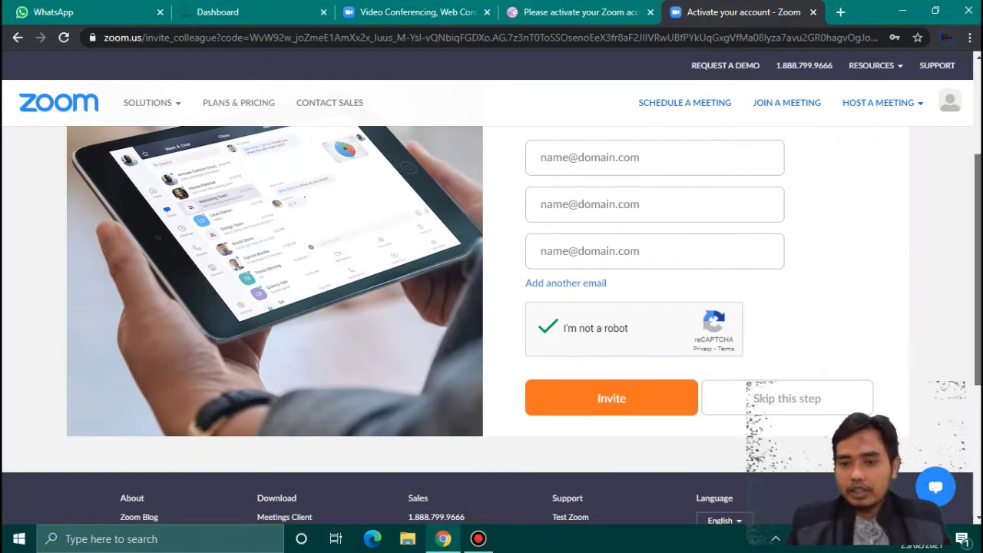
{"action": "scroll", "coordinate": [960, 307], "scroll_direction": "down", "scroll_amount": 1}
{"action": "left_click", "coordinate": [841, 340]}
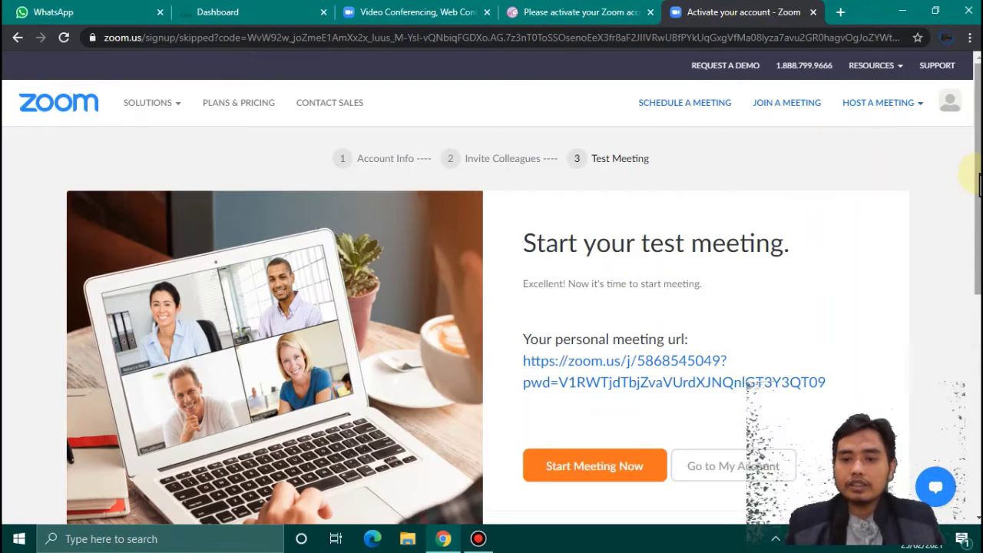
- Go to My Account to view the new Profile with its Basic licence
{"action": "left_click_drag", "start_coordinate": [980, 184], "coordinate": [979, 247]}
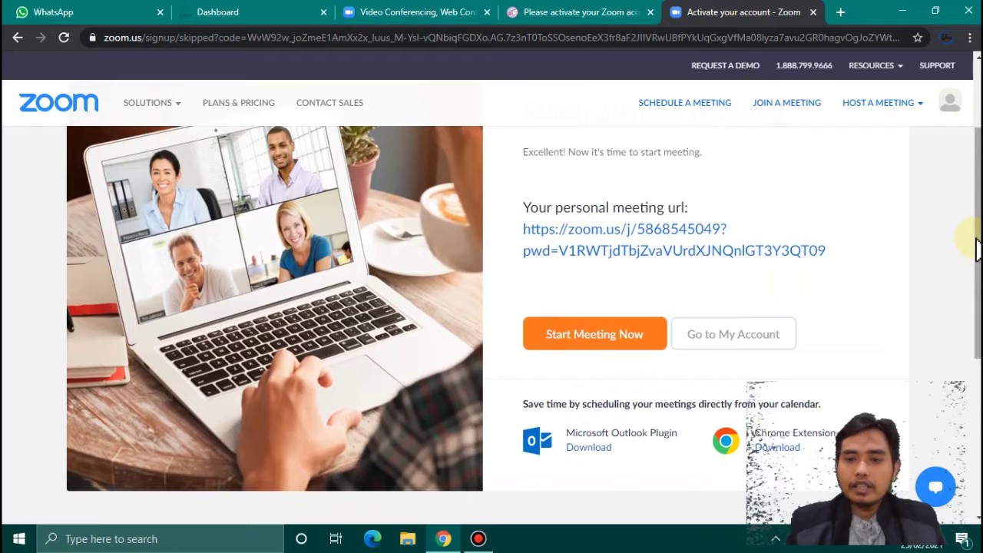
{"action": "left_click", "coordinate": [744, 343]}
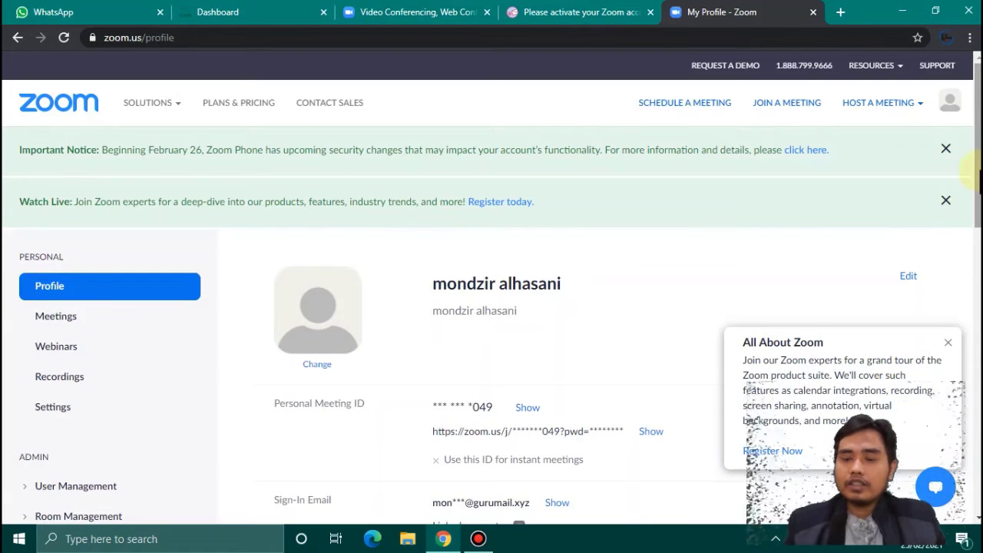
{"action": "scroll", "coordinate": [975, 169], "scroll_direction": "down", "scroll_amount": 2}
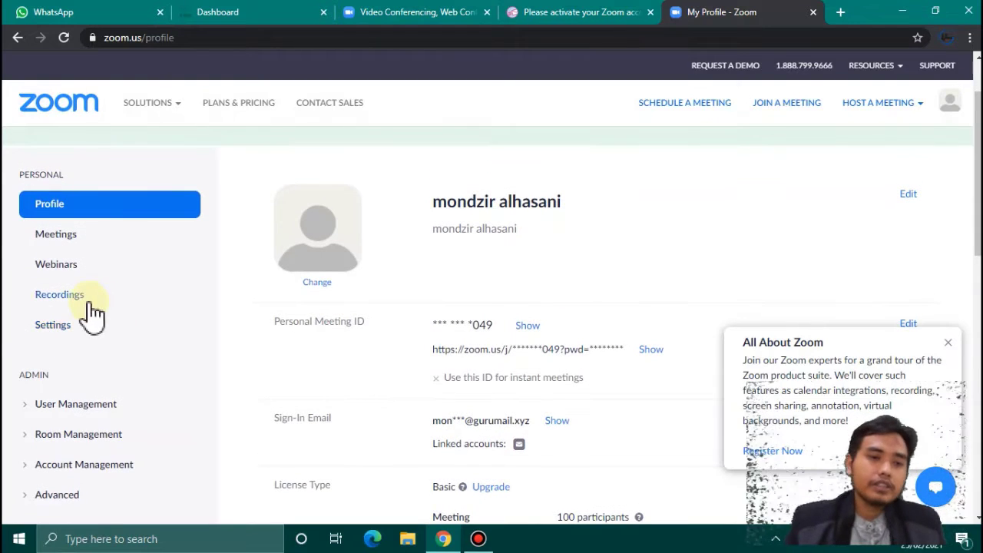
- Enable Breakout room under In Meeting (Advanced) settings, then open Schedule a Meeting
{"action": "left_click", "coordinate": [77, 325]}
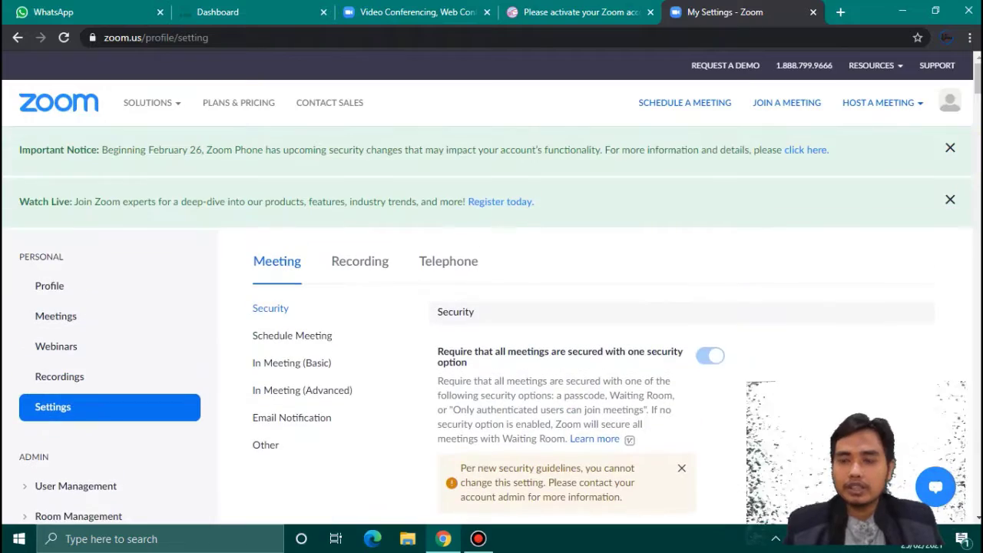
{"action": "scroll", "coordinate": [492, 322], "scroll_direction": "down", "scroll_amount": 15}
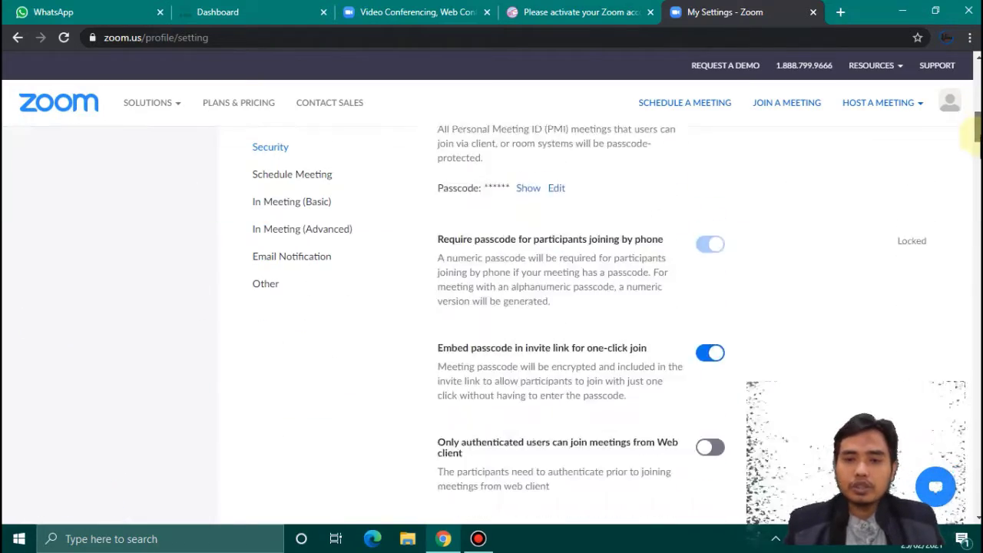
{"action": "scroll", "coordinate": [580, 322], "scroll_direction": "down", "scroll_amount": 4}
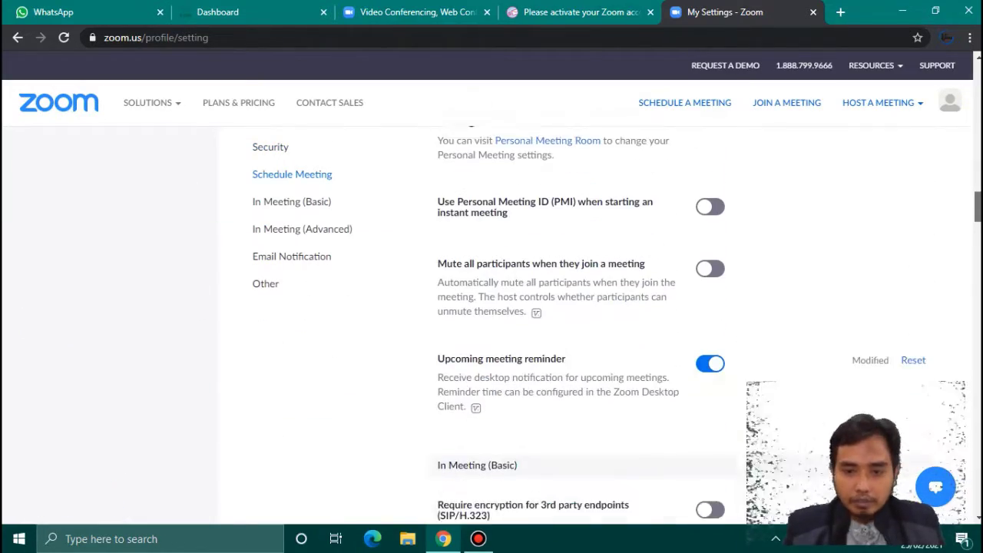
{"action": "scroll", "coordinate": [581, 323], "scroll_direction": "down", "scroll_amount": 3}
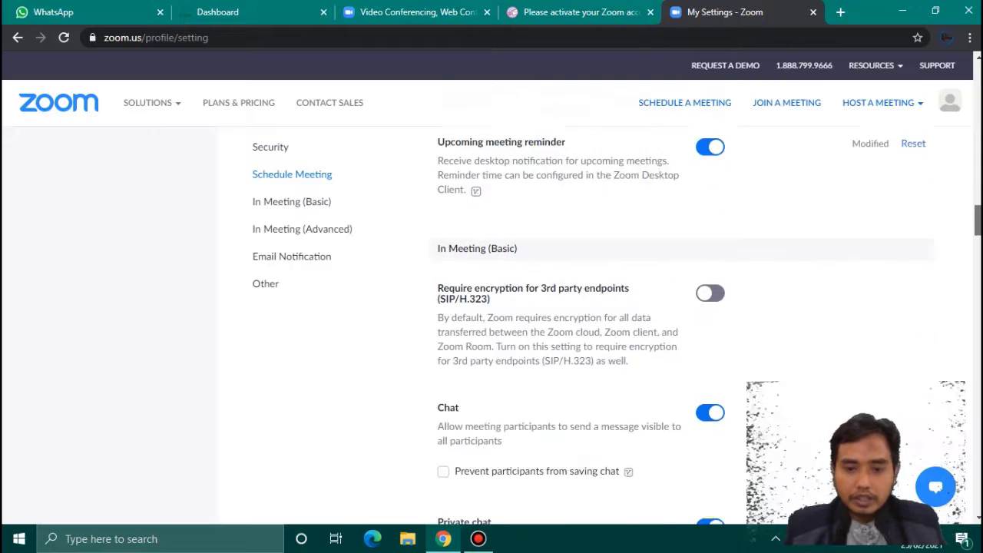
{"action": "scroll", "coordinate": [581, 323], "scroll_direction": "down", "scroll_amount": 15}
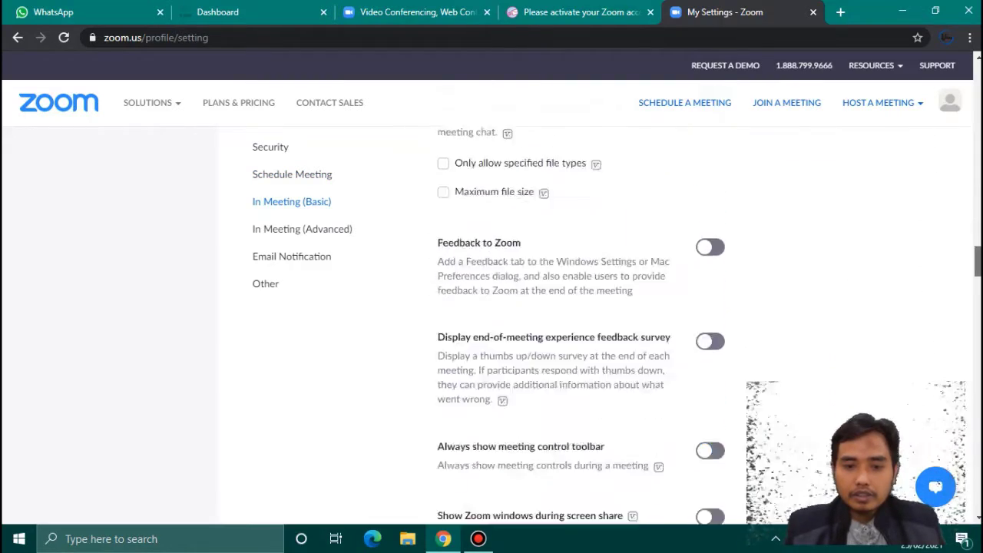
{"action": "scroll", "coordinate": [580, 323], "scroll_direction": "down", "scroll_amount": 15}
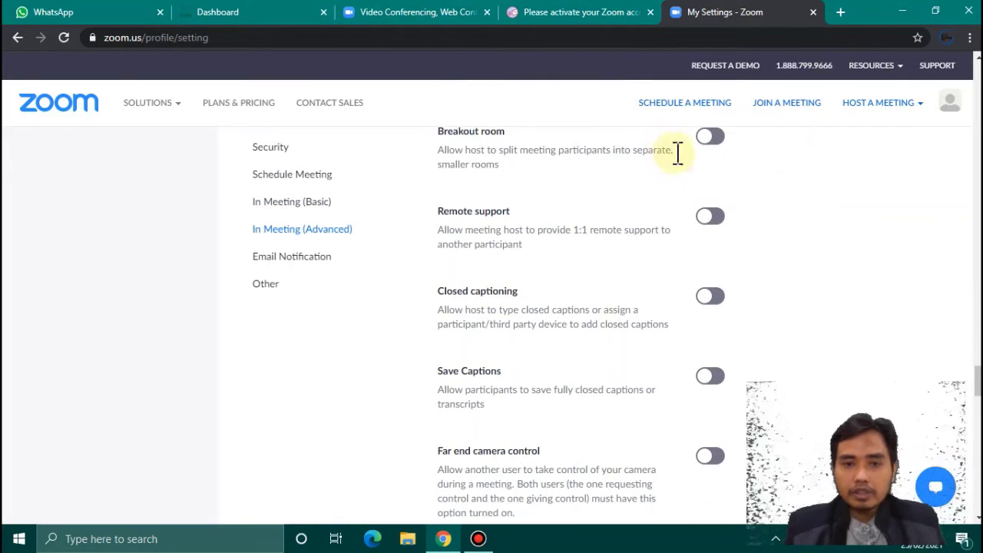
{"action": "left_click", "coordinate": [714, 138]}
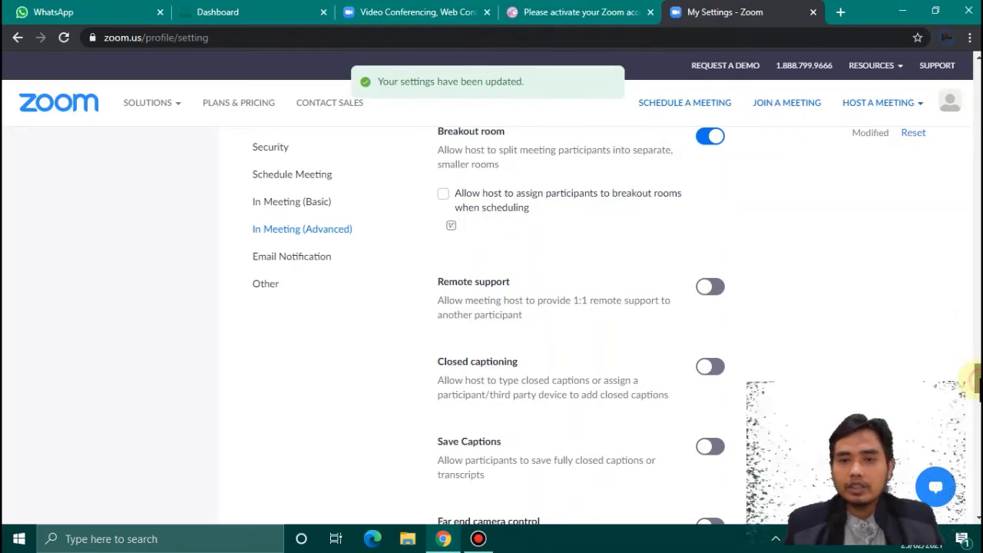
{"action": "scroll", "coordinate": [972, 377], "scroll_direction": "up", "scroll_amount": 15}
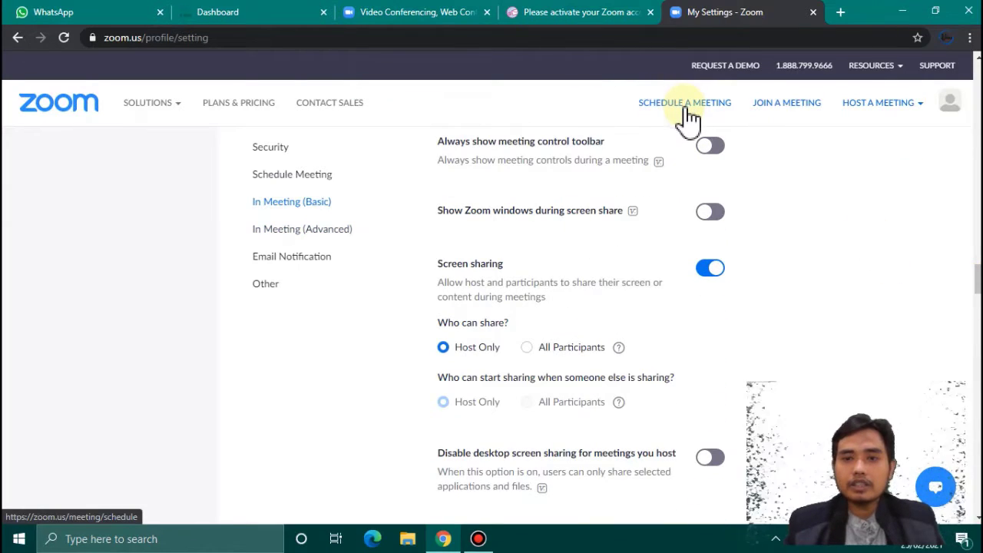
{"action": "left_click", "coordinate": [688, 109]}
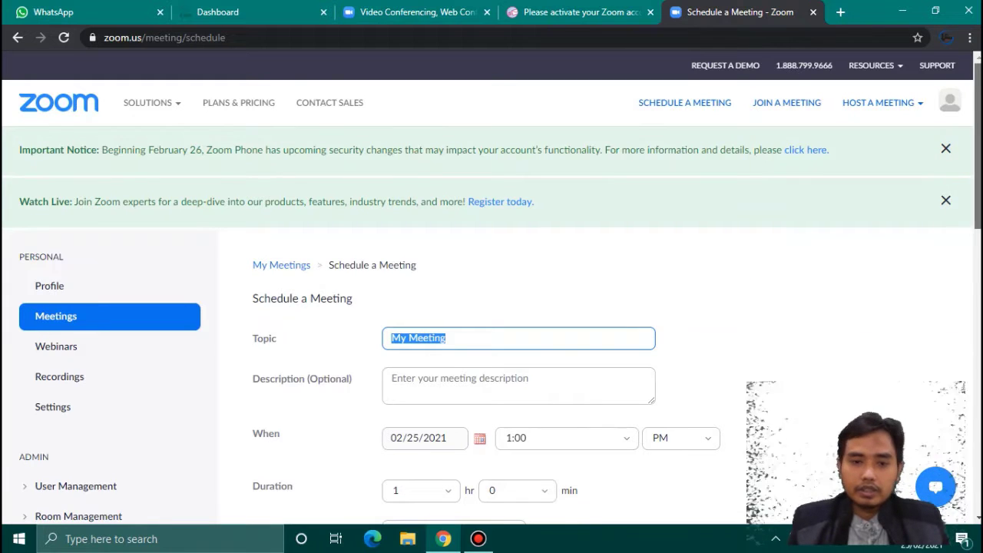
- Title the meeting 'Tarjim' with the description 'pelajaran tarjim'
{"action": "left_click", "coordinate": [946, 150]}
{"action": "scroll", "coordinate": [492, 300], "scroll_direction": "down", "scroll_amount": 1}
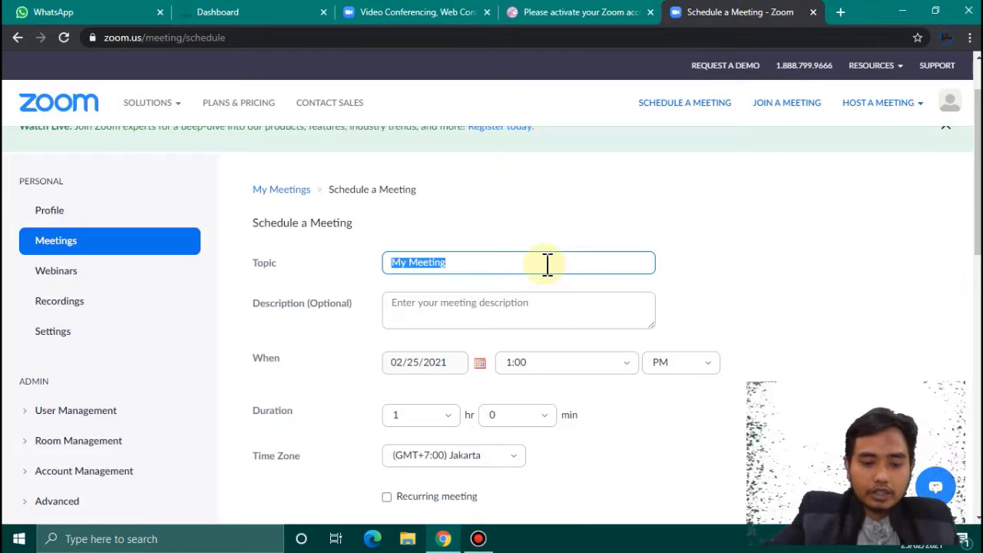
{"action": "type", "text": "Tarjim"}
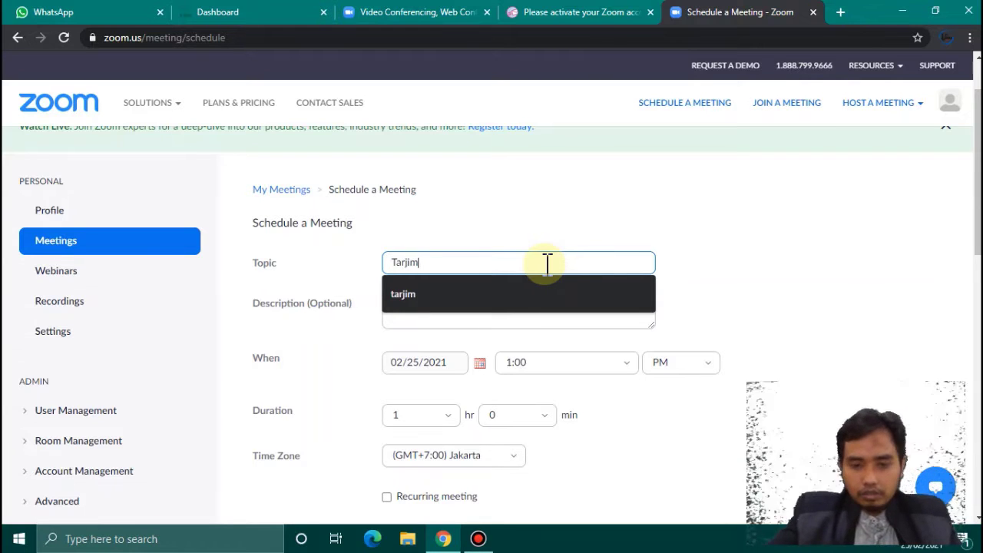
{"action": "left_click", "coordinate": [494, 326]}
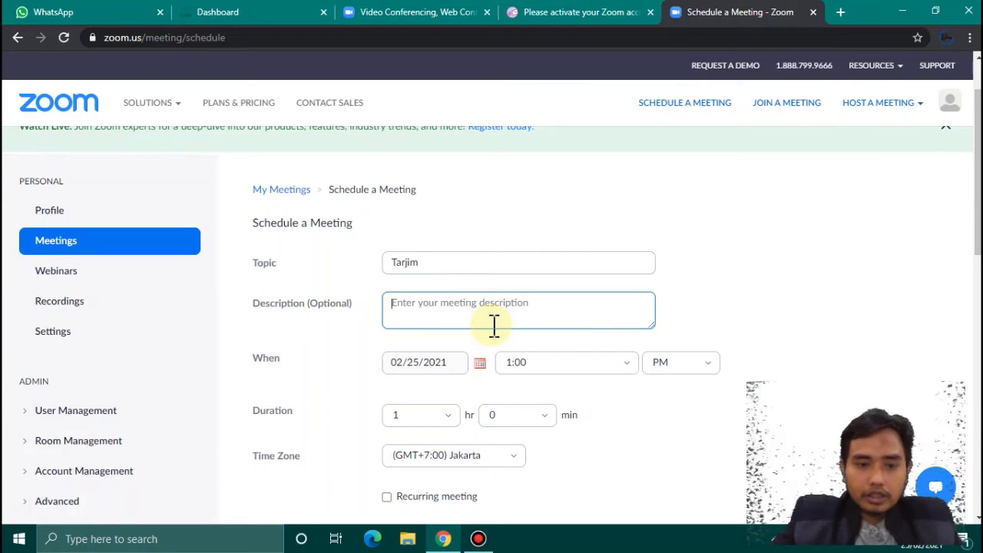
{"action": "type", "text": "pel"}
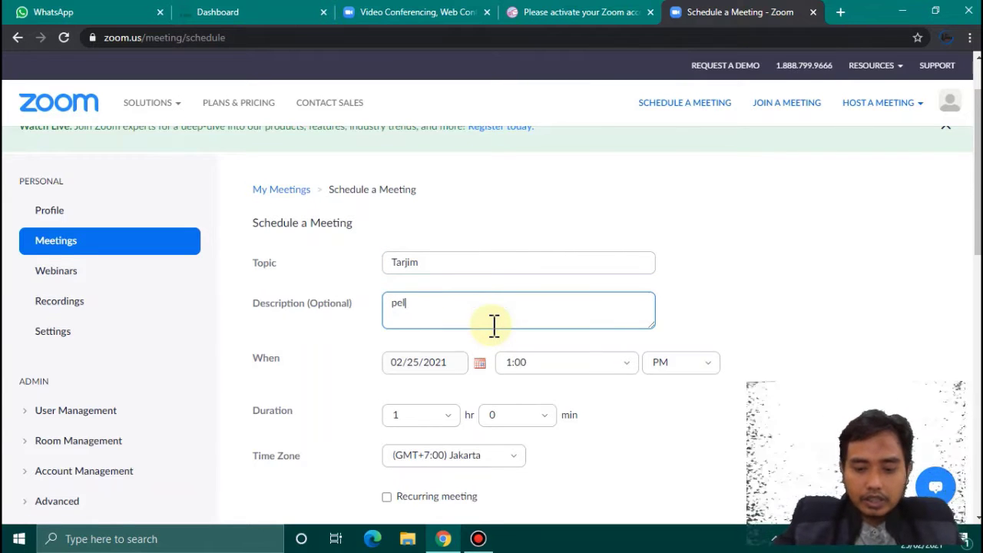
{"action": "type", "text": "ajaran "}
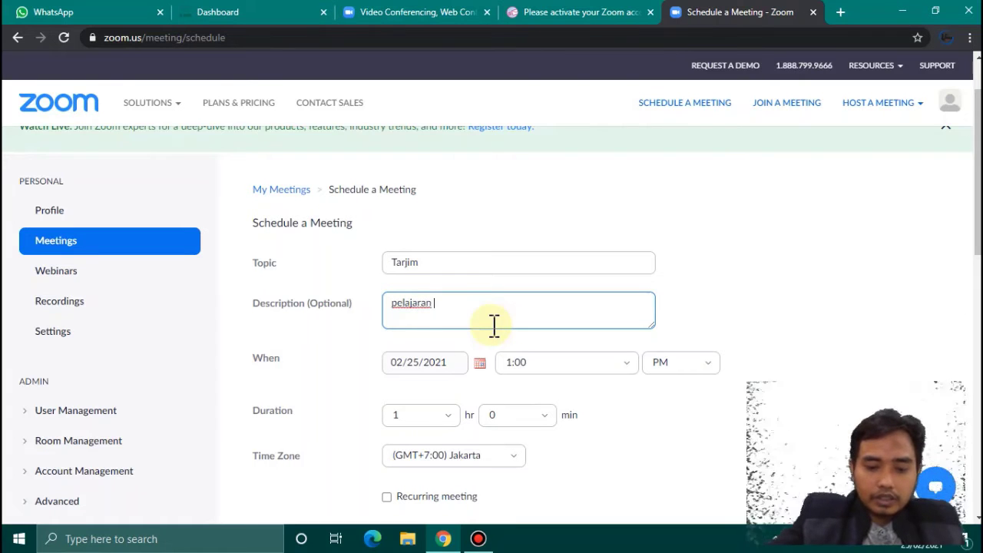
{"action": "type", "text": "tarjim"}
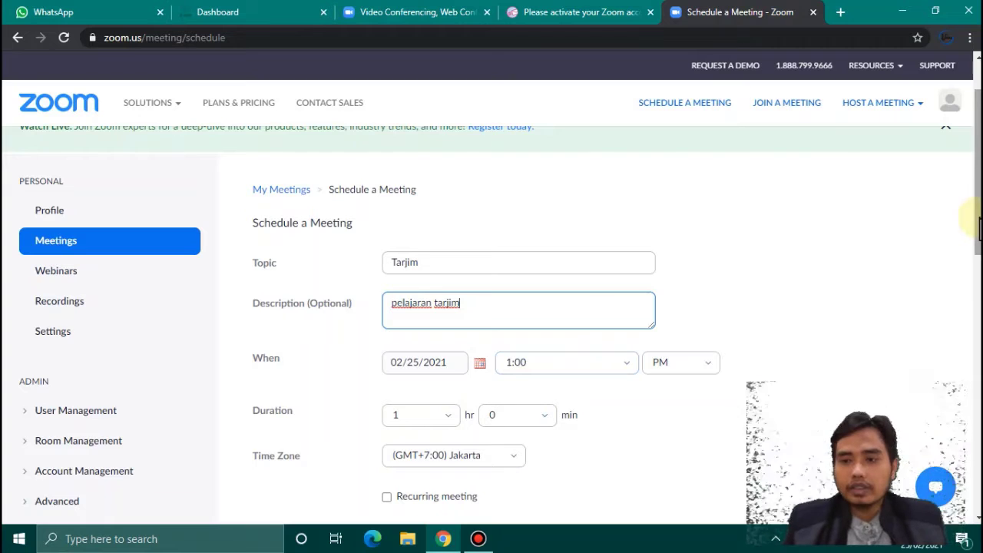
{"action": "left_click_drag", "start_coordinate": [977, 216], "coordinate": [978, 304]}
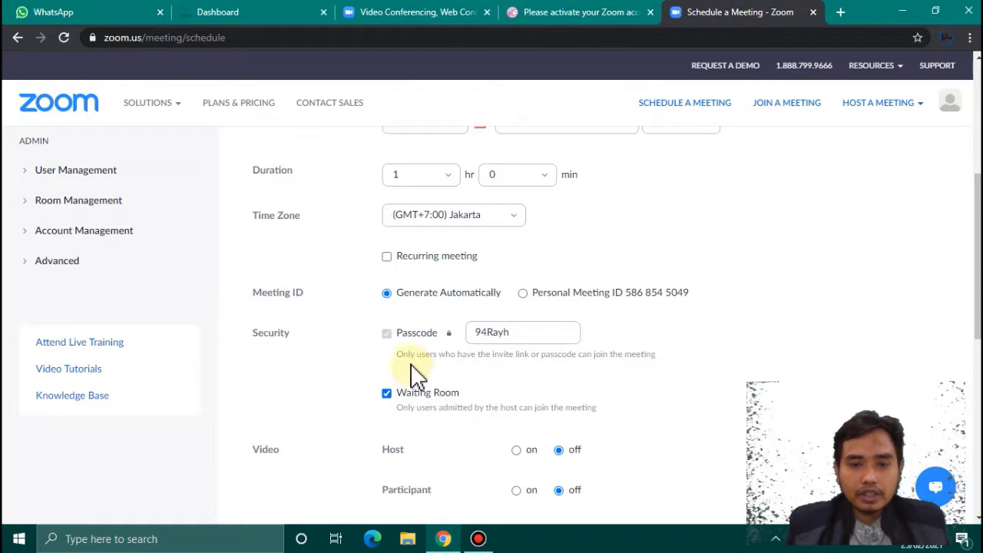
- Make the meeting recurring with No Fixed Time
{"action": "left_click", "coordinate": [386, 257]}
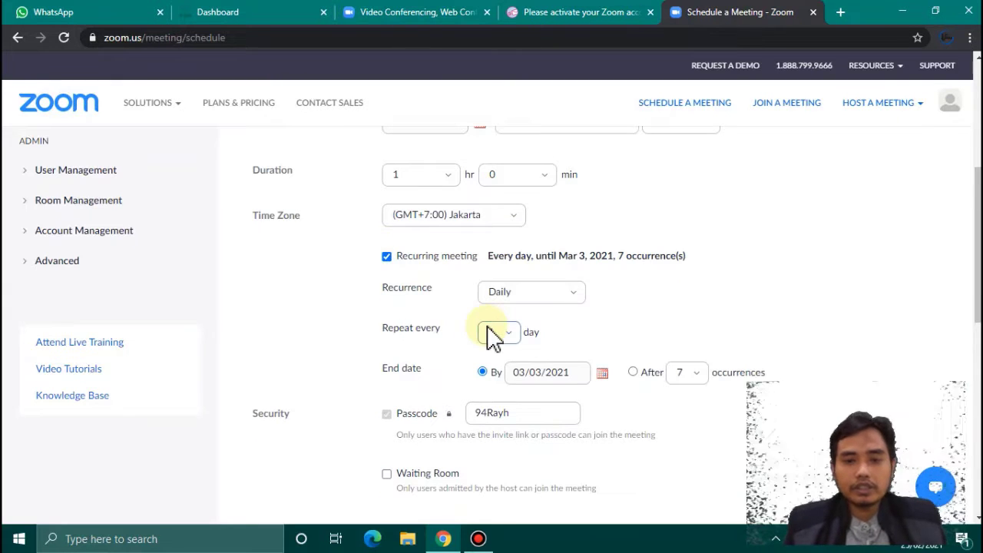
{"action": "left_click", "coordinate": [570, 298]}
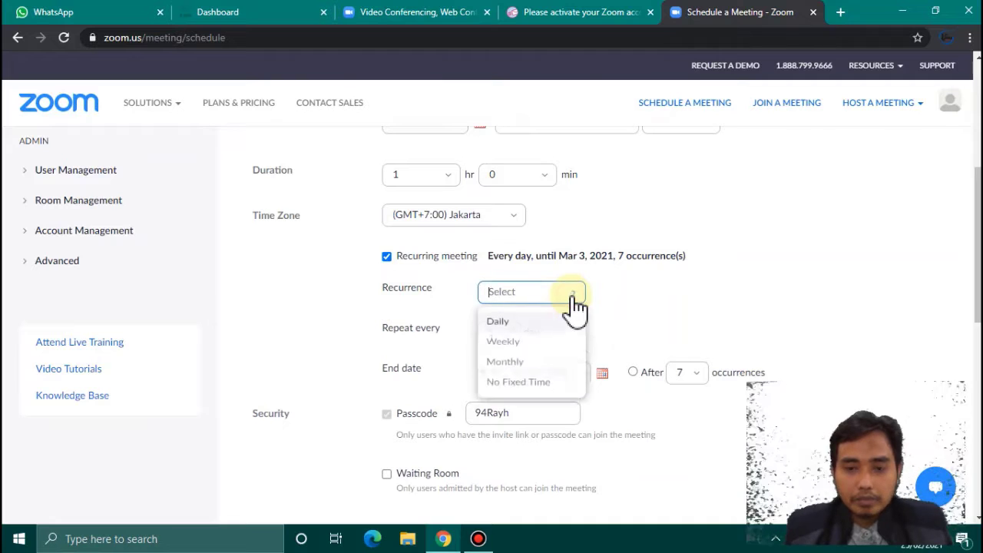
{"action": "left_click", "coordinate": [542, 395]}
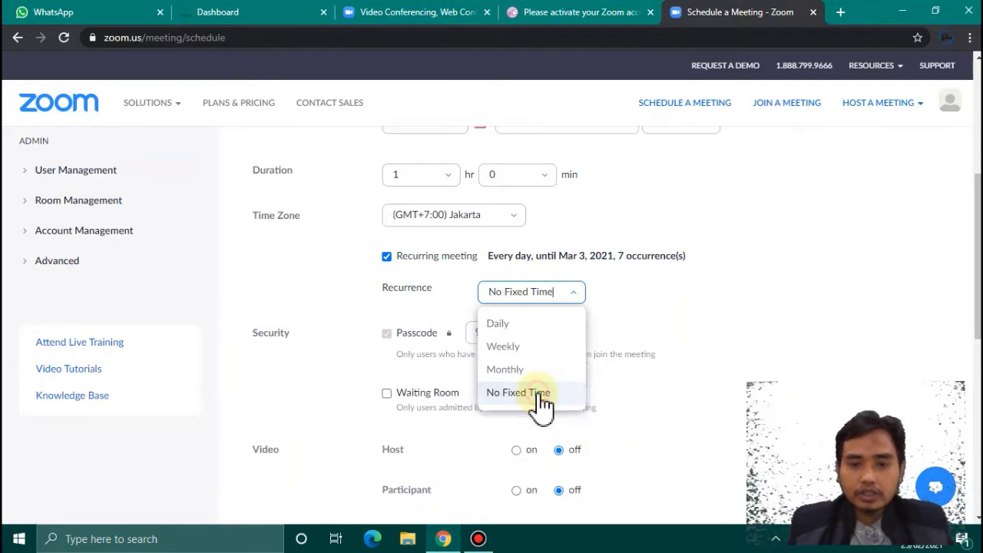
{"action": "scroll", "coordinate": [542, 396], "scroll_direction": "down", "scroll_amount": 2}
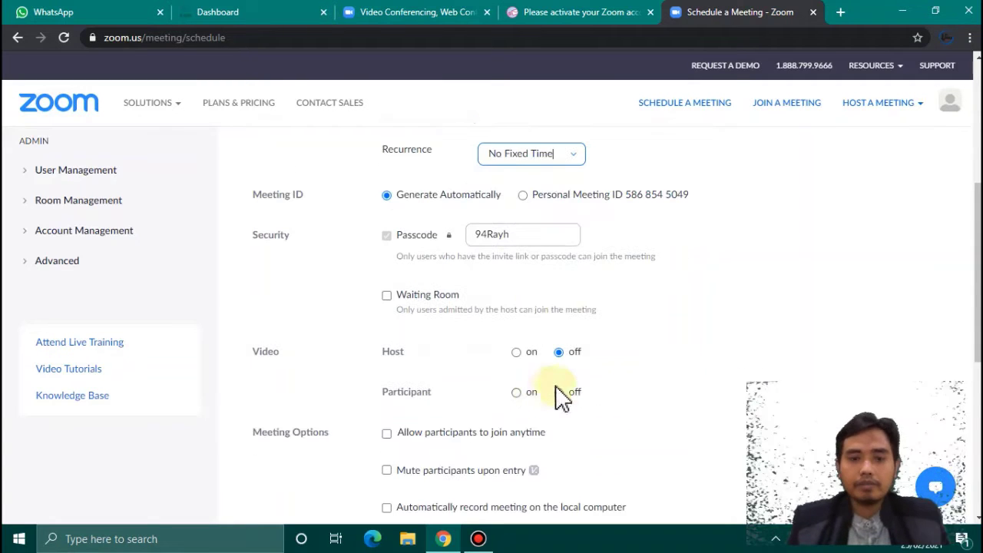
- Enable the waiting room, replace the meeting passcode, and save the schedule
{"action": "left_click", "coordinate": [388, 298]}
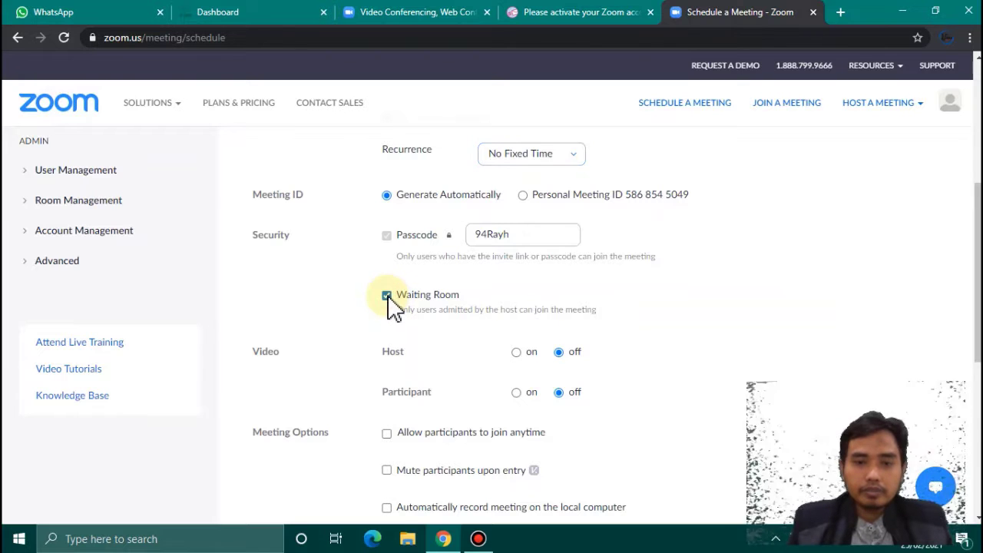
{"action": "left_click", "coordinate": [540, 237]}
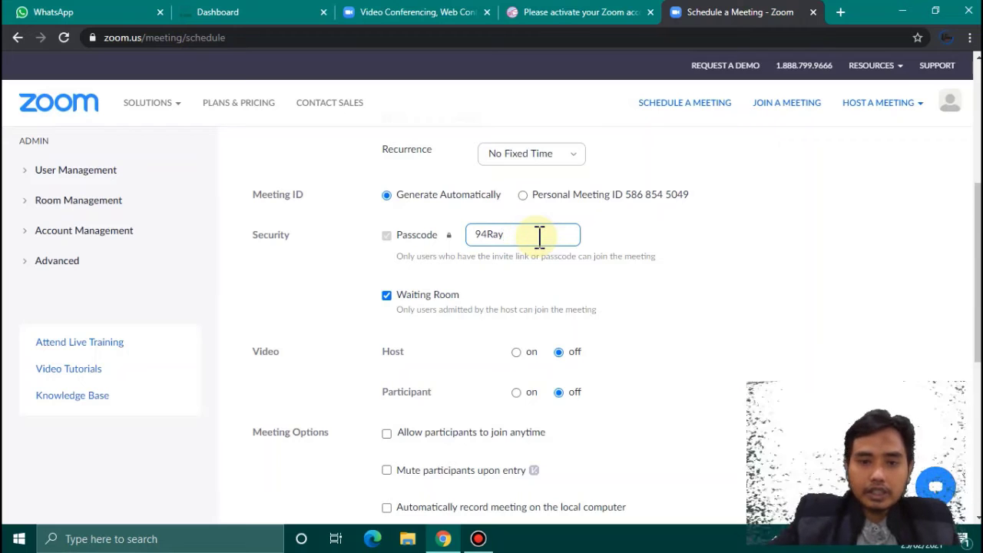
{"action": "key", "text": "BackSpace"}
{"action": "key", "text": "BackSpace"}
{"action": "key", "text": "BackSpace"}
{"action": "key", "text": "BackSpace"}
{"action": "key", "text": "BackSpace"}
{"action": "type", "text": "Tarjim"}
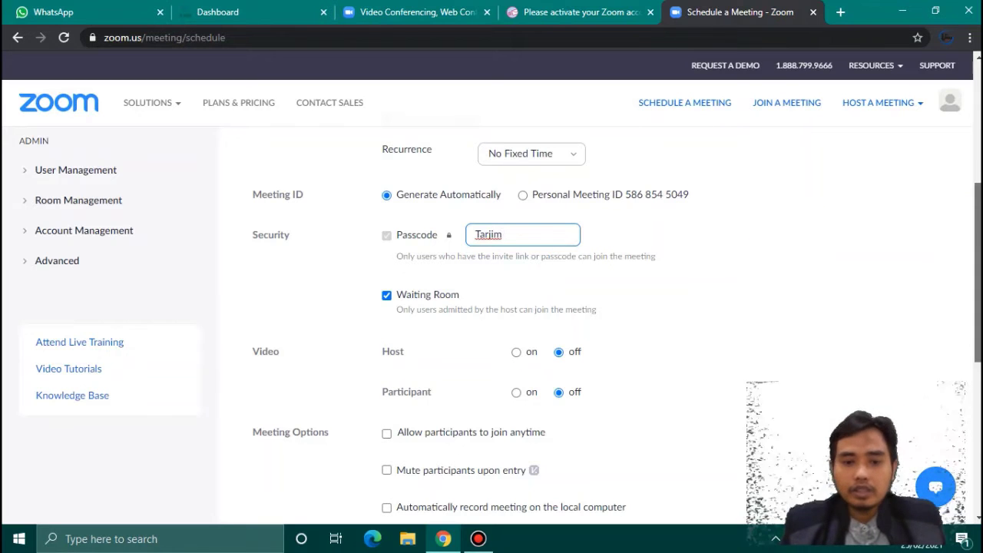
{"action": "scroll", "coordinate": [491, 323], "scroll_direction": "down", "scroll_amount": 3}
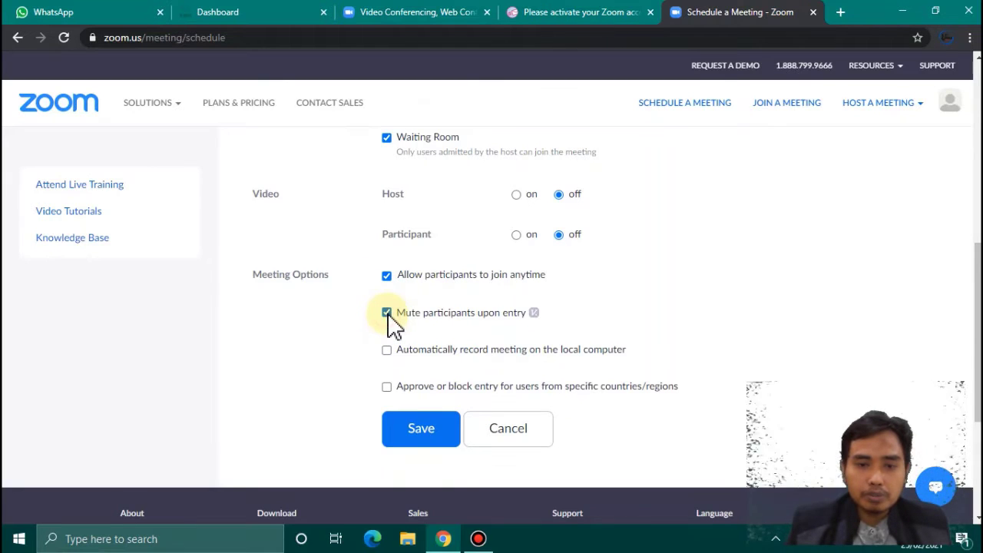
{"action": "left_click", "coordinate": [418, 432]}
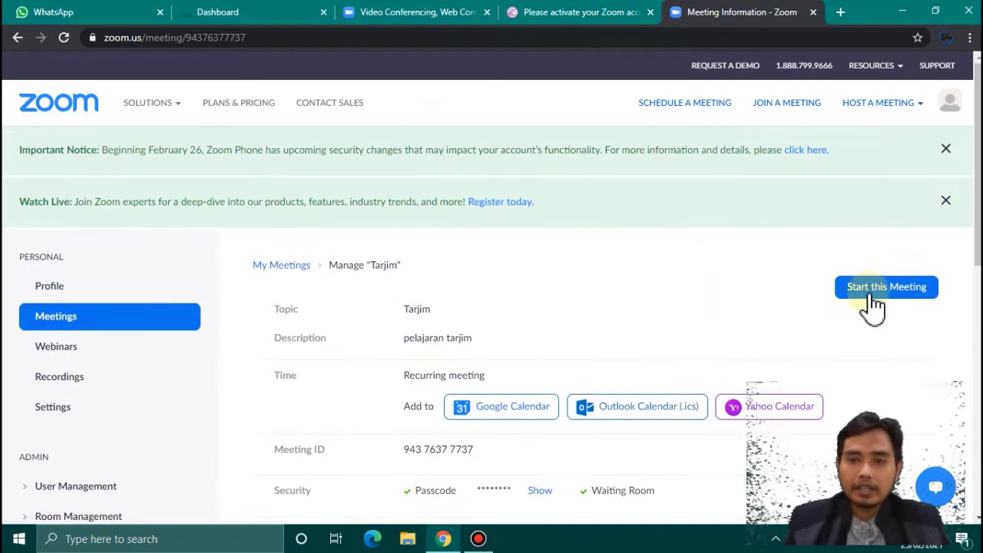
- Copy the Tarjim meeting invitation text to the clipboard and close the invitation dialog
{"action": "left_click_drag", "start_coordinate": [977, 197], "coordinate": [978, 278]}
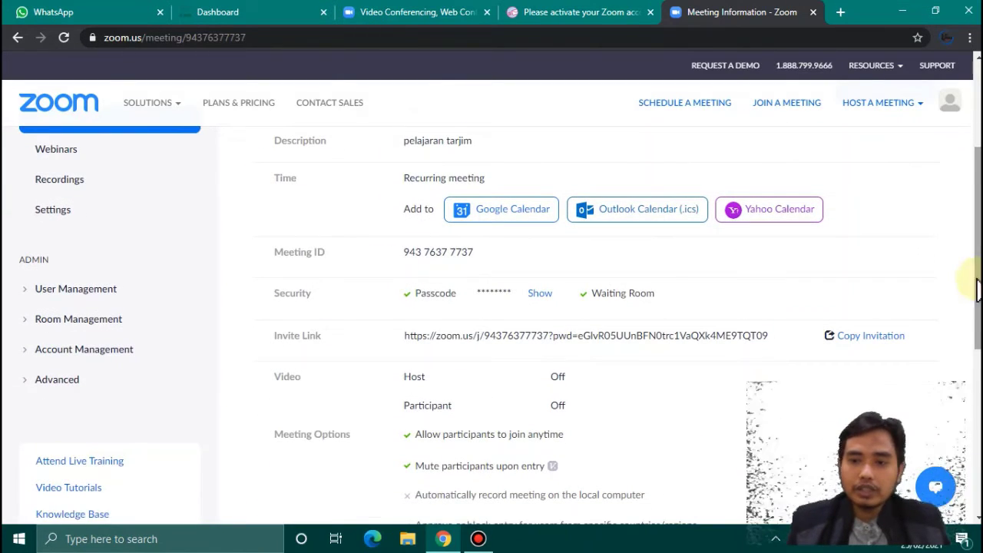
{"action": "left_click", "coordinate": [867, 338]}
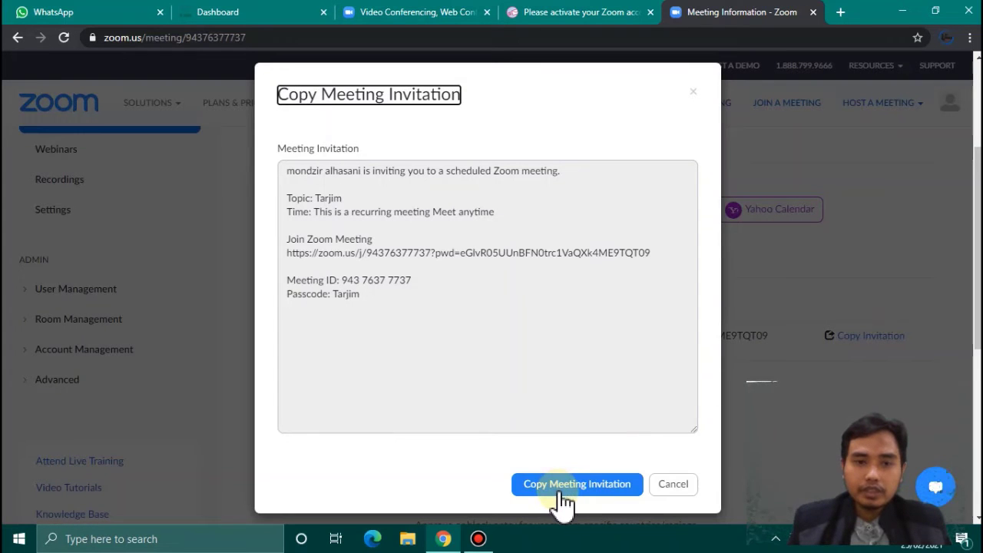
{"action": "left_click", "coordinate": [563, 490]}
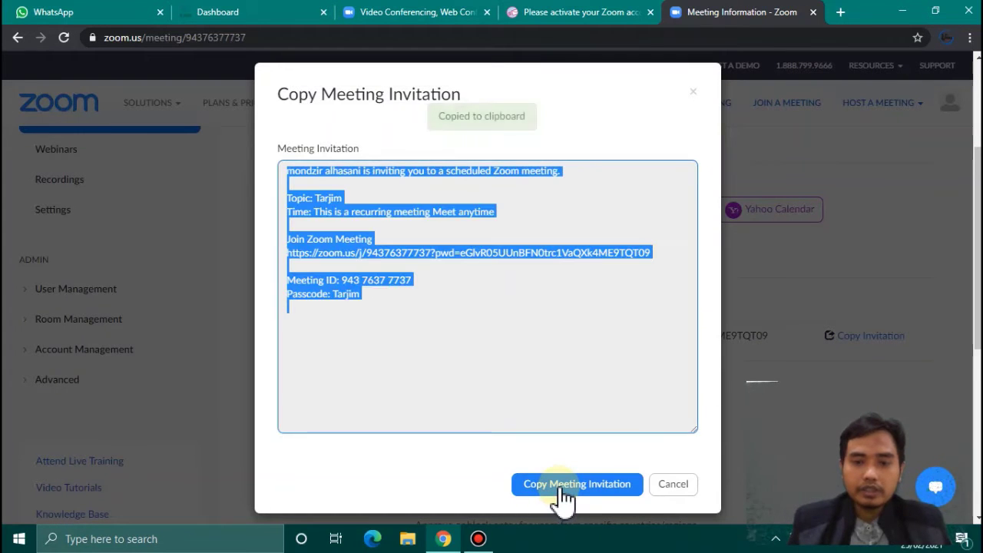
{"action": "left_click", "coordinate": [690, 92]}
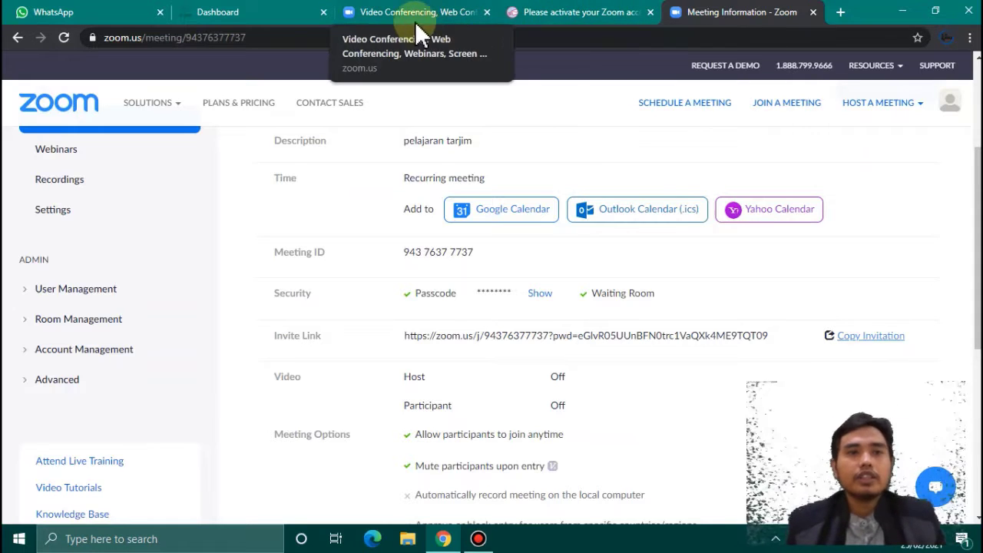
- Open the Tes UKG SMPIT course from the Moodle dashboard
{"action": "left_click", "coordinate": [287, 24]}
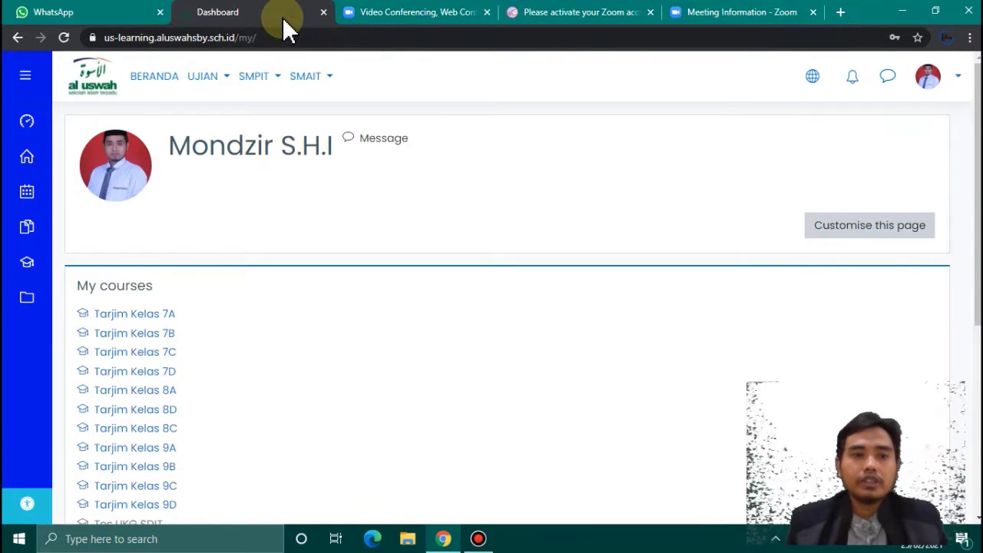
{"action": "left_click_drag", "start_coordinate": [974, 192], "coordinate": [974, 281]}
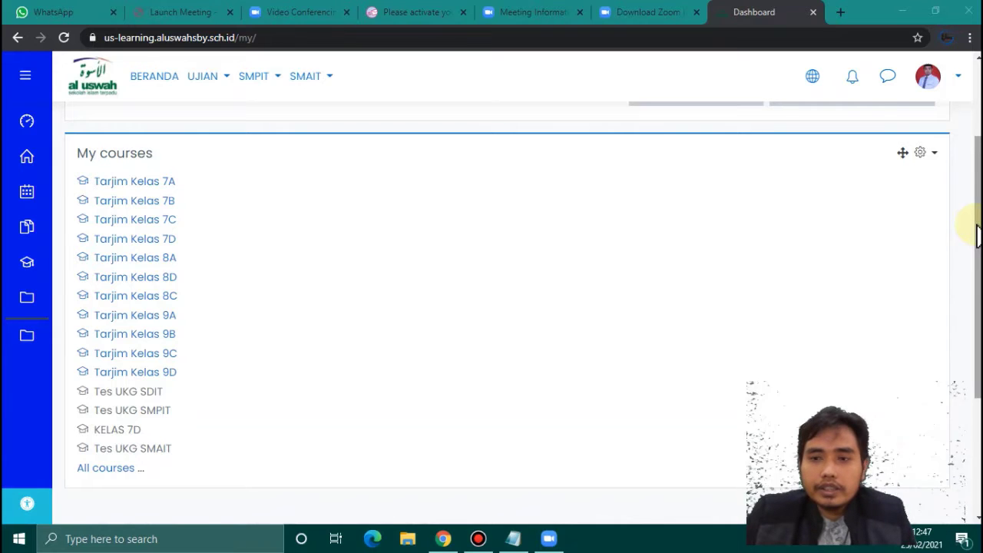
{"action": "left_click_drag", "start_coordinate": [977, 233], "coordinate": [977, 228]}
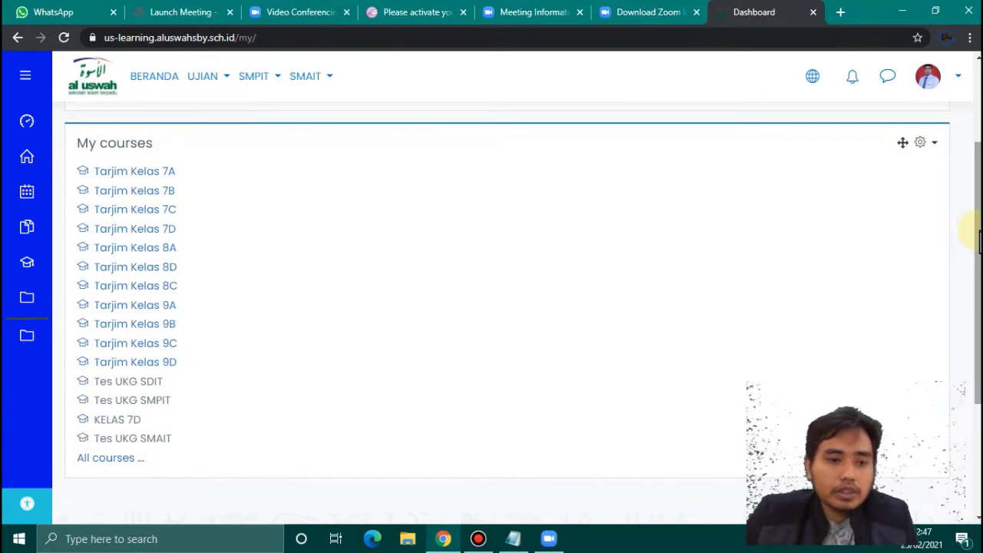
{"action": "left_click", "coordinate": [138, 407]}
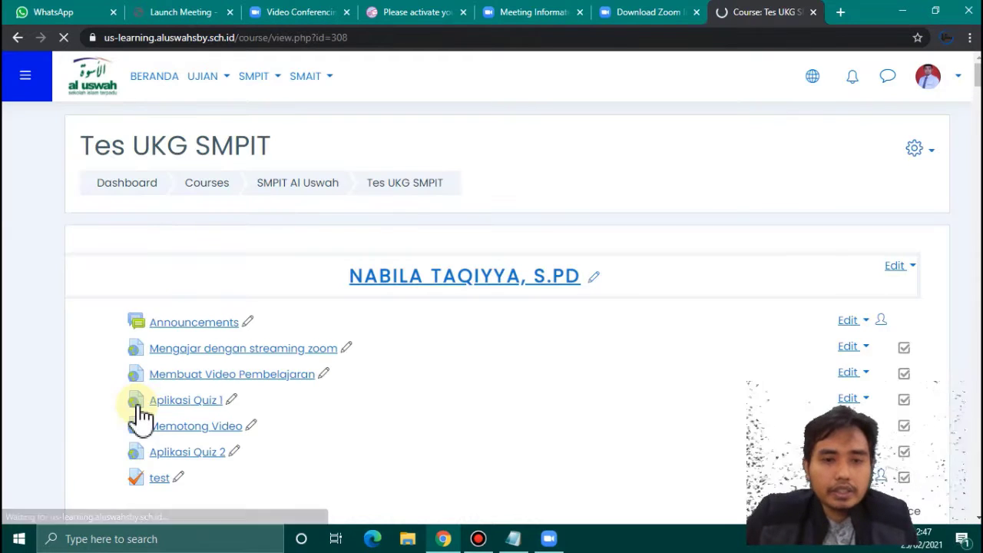
{"action": "left_click", "coordinate": [975, 71]}
{"action": "scroll", "coordinate": [976, 70], "scroll_direction": "down", "scroll_amount": 2}
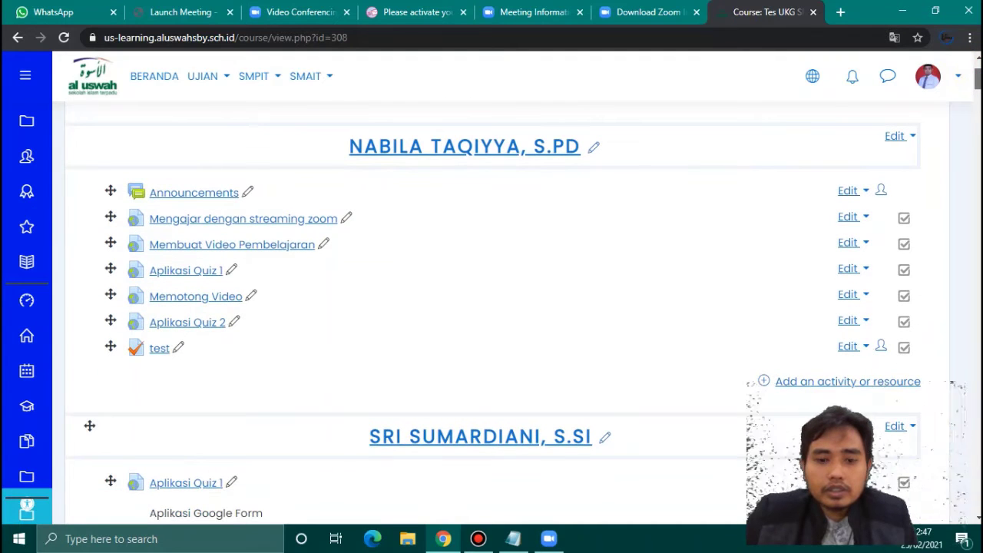
{"action": "scroll", "coordinate": [492, 308], "scroll_direction": "down", "scroll_amount": 3}
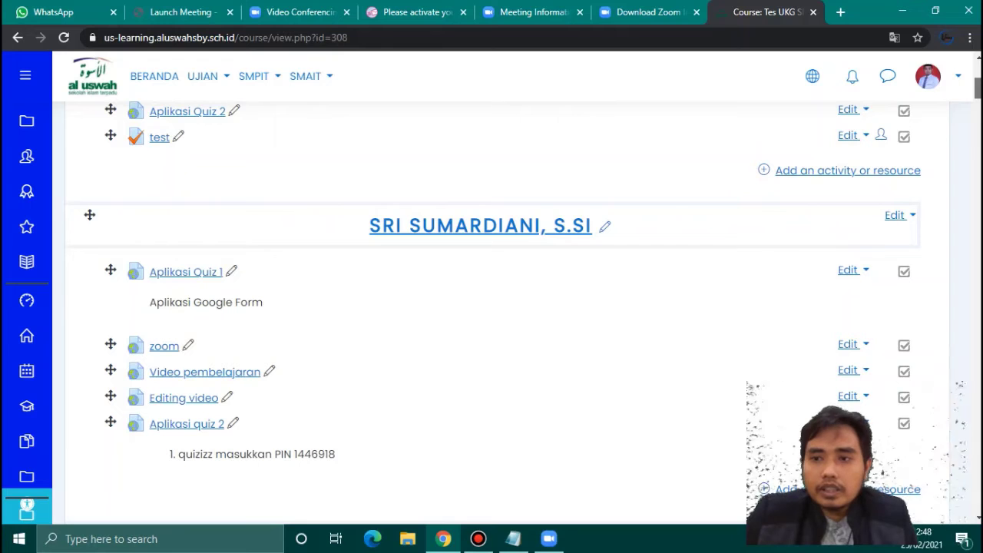
{"action": "scroll", "coordinate": [977, 88], "scroll_direction": "up", "scroll_amount": 5}
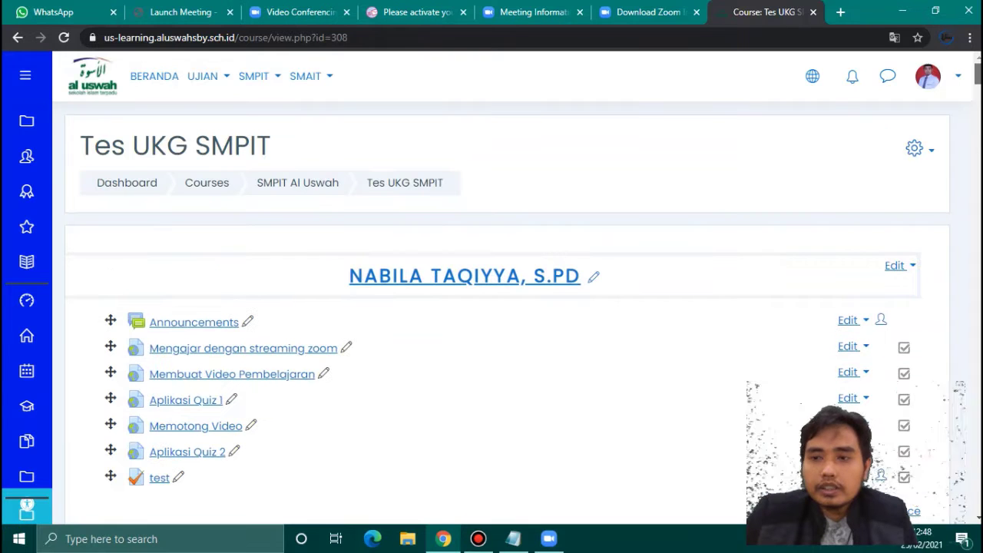
- Turn course editing off and back on, then scroll through the teachers' sections
{"action": "left_click", "coordinate": [925, 154]}
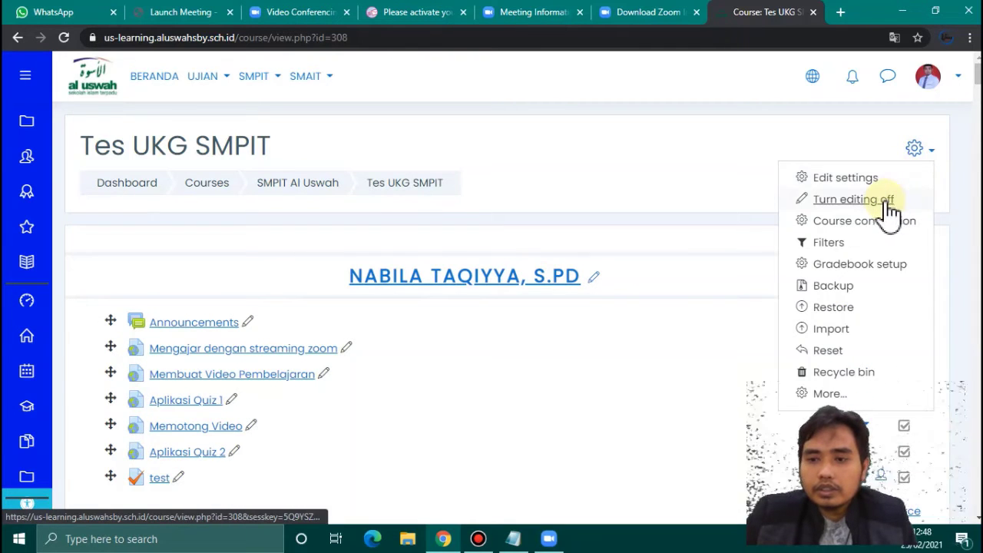
{"action": "left_click", "coordinate": [853, 199]}
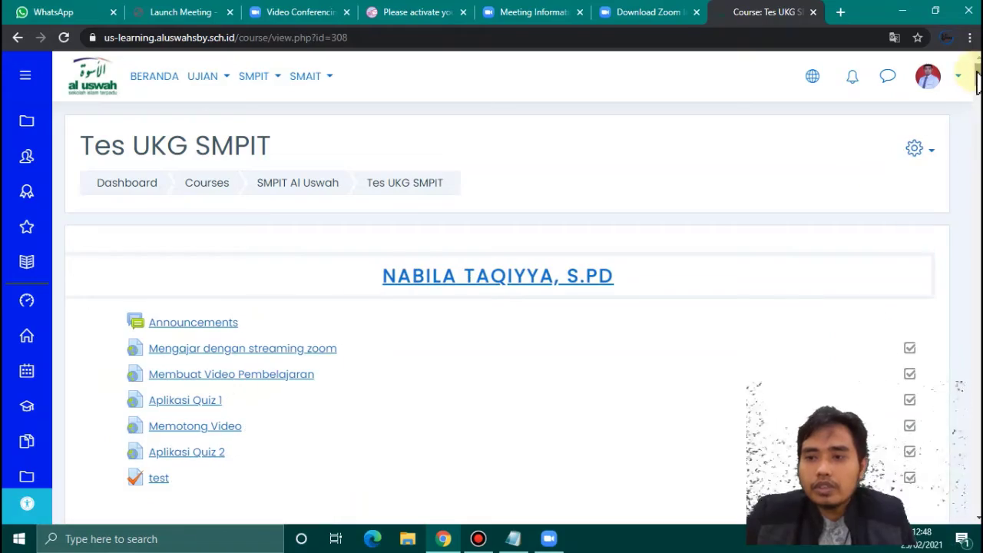
{"action": "mouse_move", "coordinate": [977, 81]}
{"action": "left_mouse_down"}
{"action": "mouse_move", "coordinate": [977, 208]}
{"action": "mouse_move", "coordinate": [977, 80]}
{"action": "left_mouse_up"}
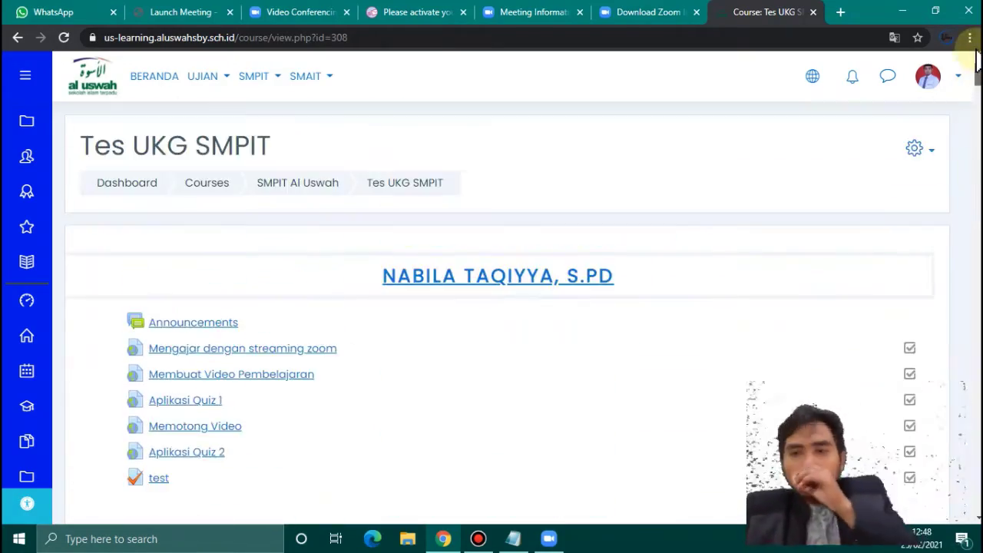
{"action": "left_click", "coordinate": [924, 148]}
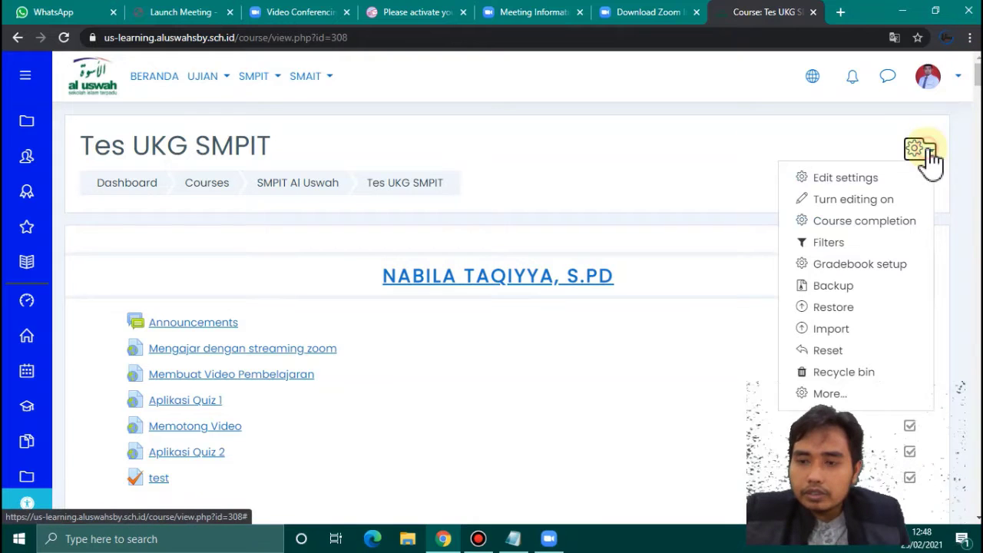
{"action": "left_click", "coordinate": [906, 201]}
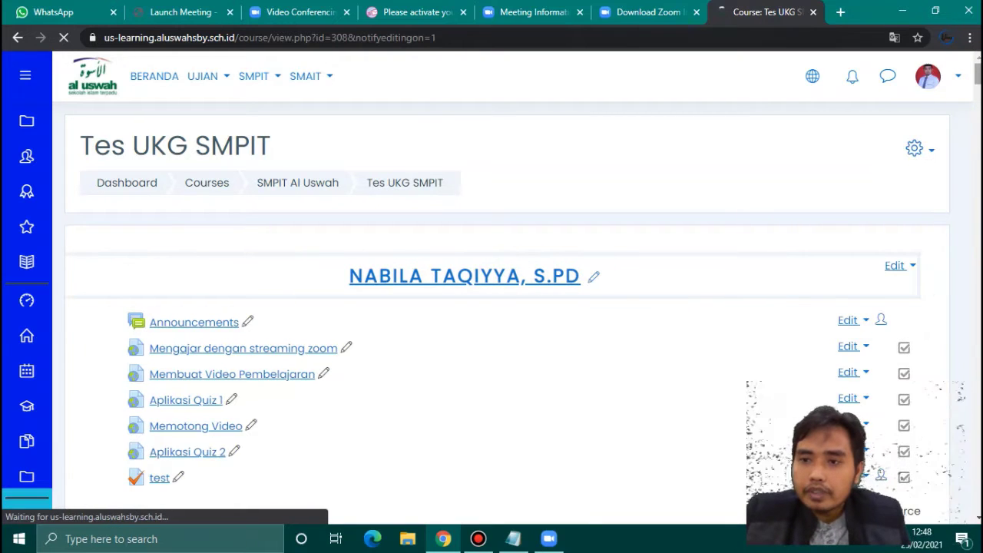
{"action": "scroll", "coordinate": [89, 330], "scroll_direction": "down", "scroll_amount": 20}
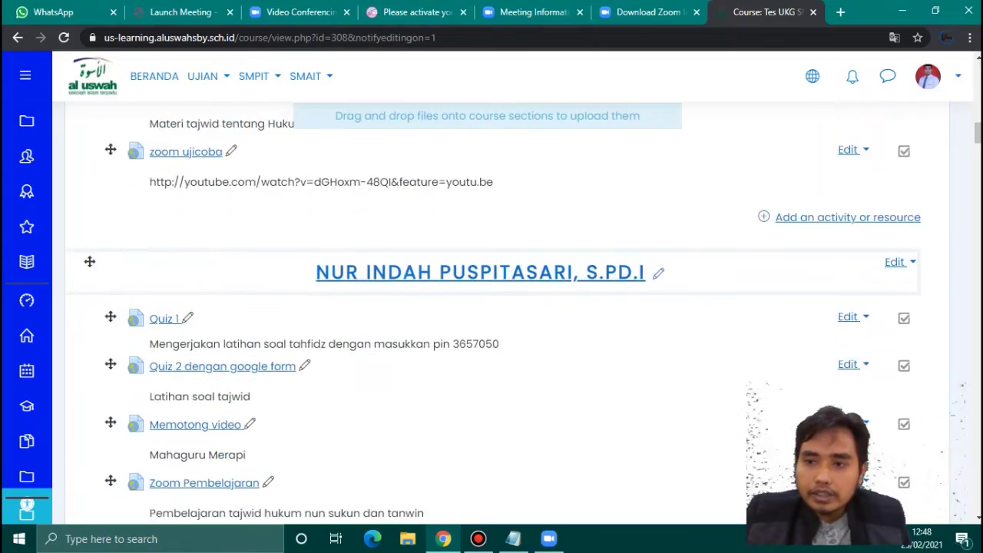
{"action": "scroll", "coordinate": [491, 308], "scroll_direction": "down", "scroll_amount": 5}
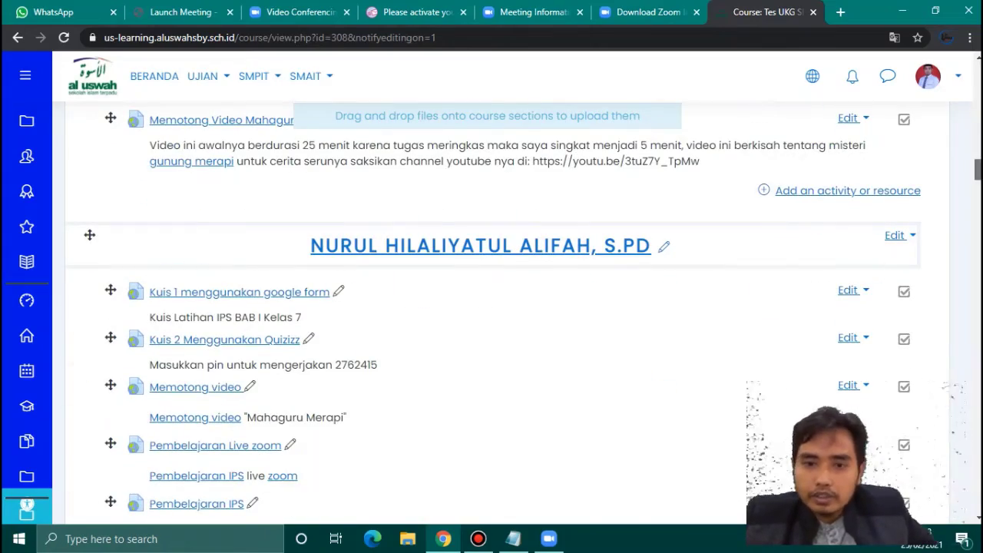
{"action": "scroll", "coordinate": [492, 307], "scroll_direction": "down", "scroll_amount": 15}
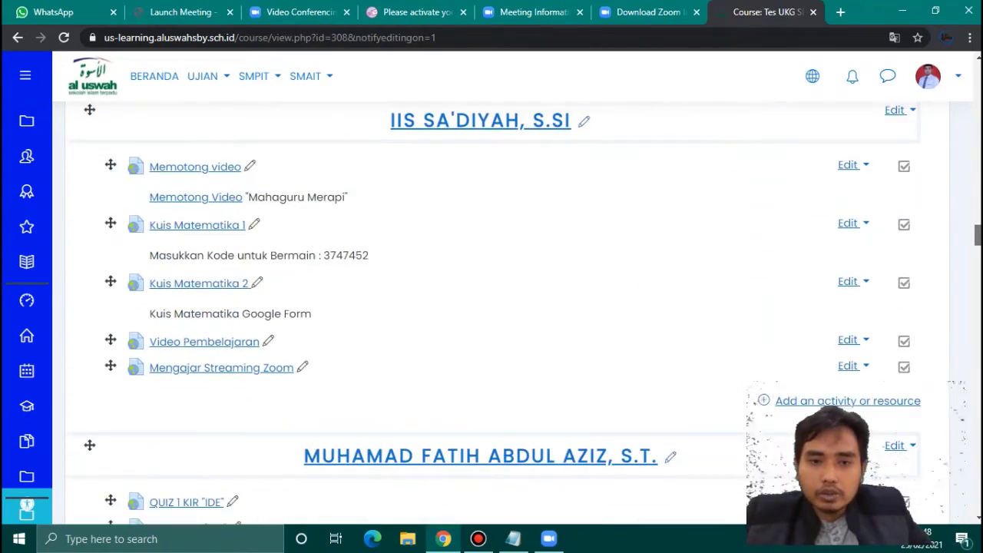
{"action": "scroll", "coordinate": [492, 307], "scroll_direction": "down", "scroll_amount": 20}
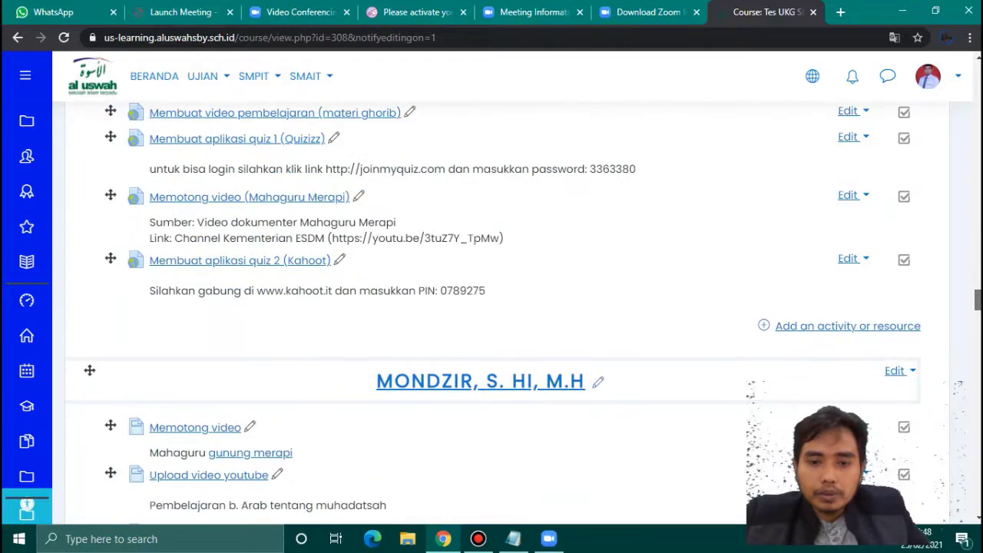
{"action": "scroll", "coordinate": [492, 307], "scroll_direction": "down", "scroll_amount": 1}
{"action": "scroll", "coordinate": [492, 307], "scroll_direction": "down", "scroll_amount": 7}
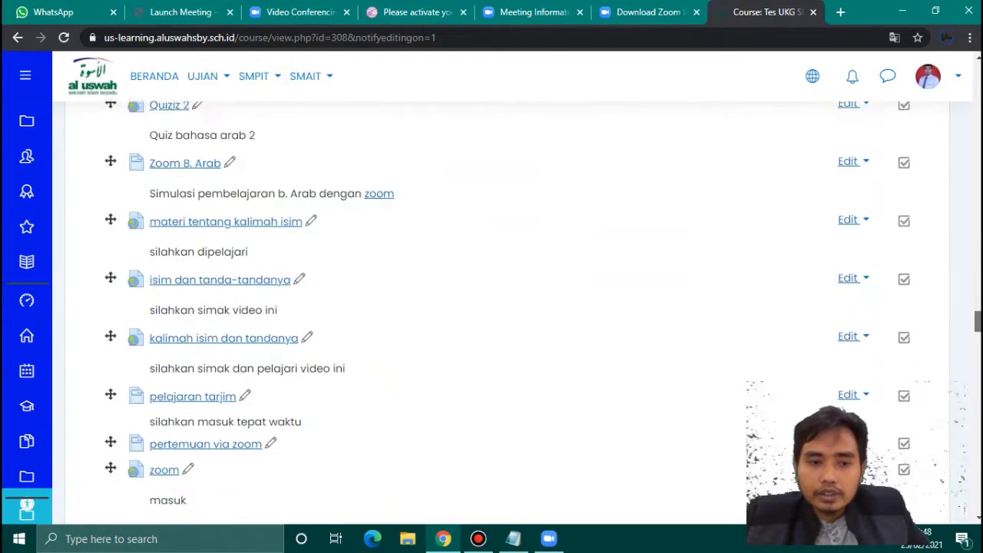
{"action": "scroll", "coordinate": [491, 308], "scroll_direction": "down", "scroll_amount": 4}
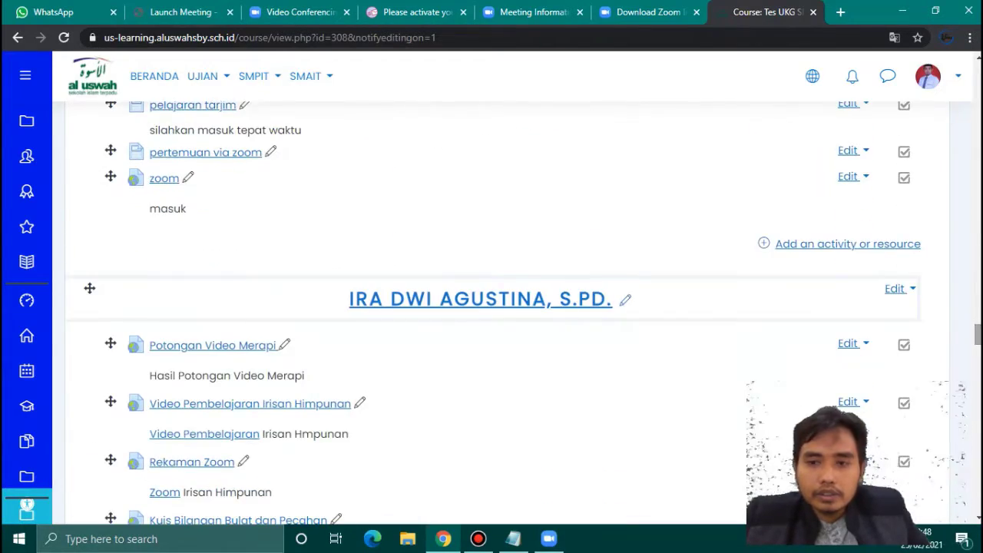
- Add a new URL resource to the course section
{"action": "left_click", "coordinate": [849, 245]}
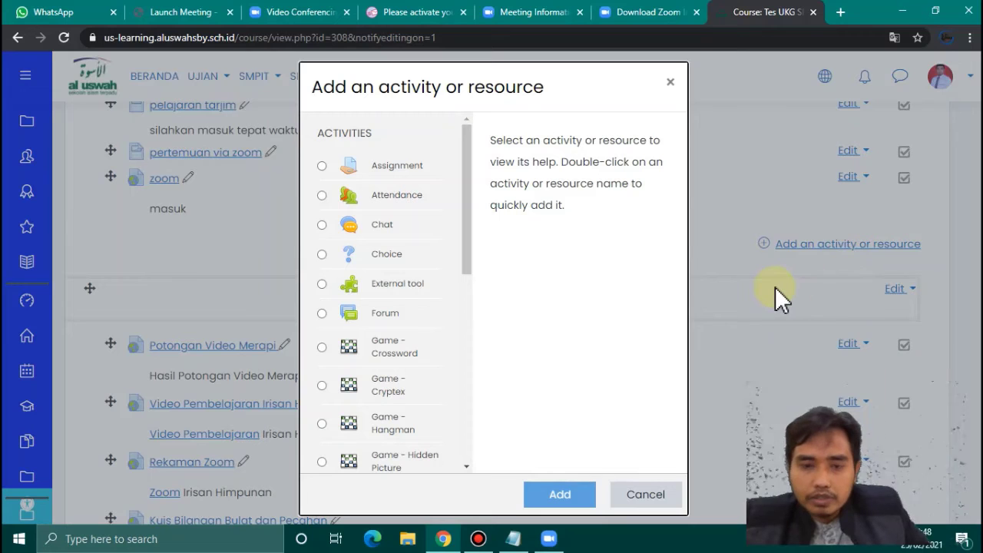
{"action": "left_click_drag", "start_coordinate": [470, 264], "coordinate": [479, 533]}
{"action": "left_click", "coordinate": [322, 460]}
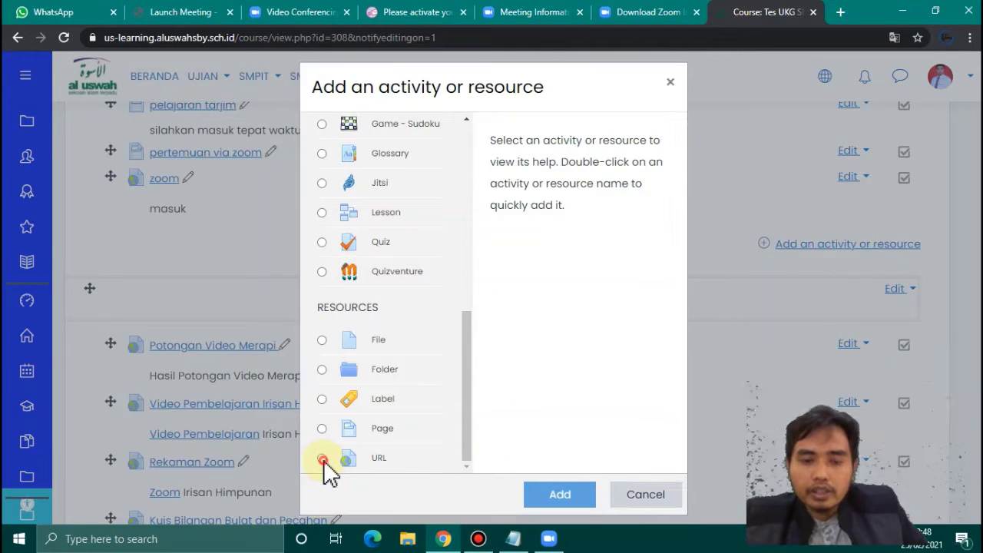
{"action": "left_click", "coordinate": [555, 498]}
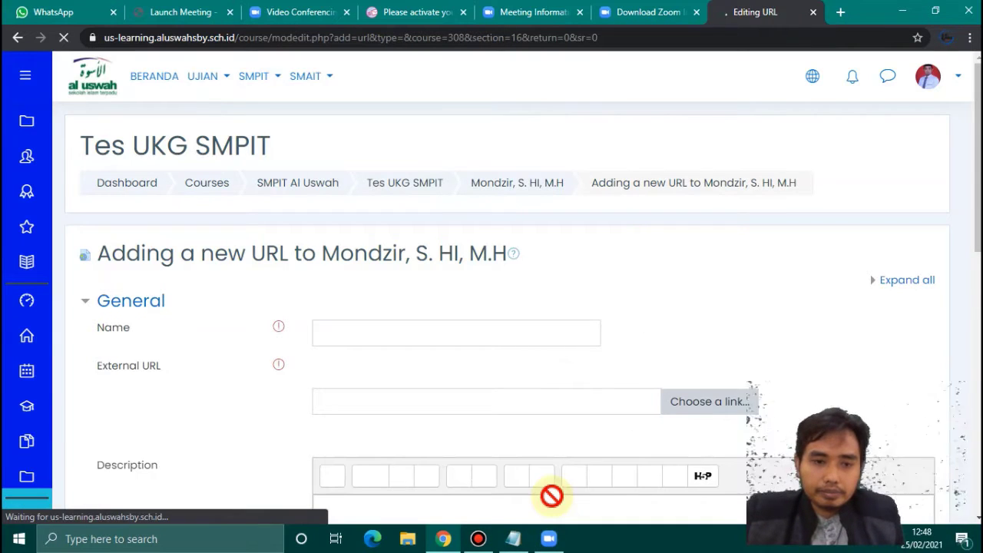
- Name the resource 'zoom tarjim' and paste the Zoom meeting link as its URL
{"action": "left_click", "coordinate": [338, 332]}
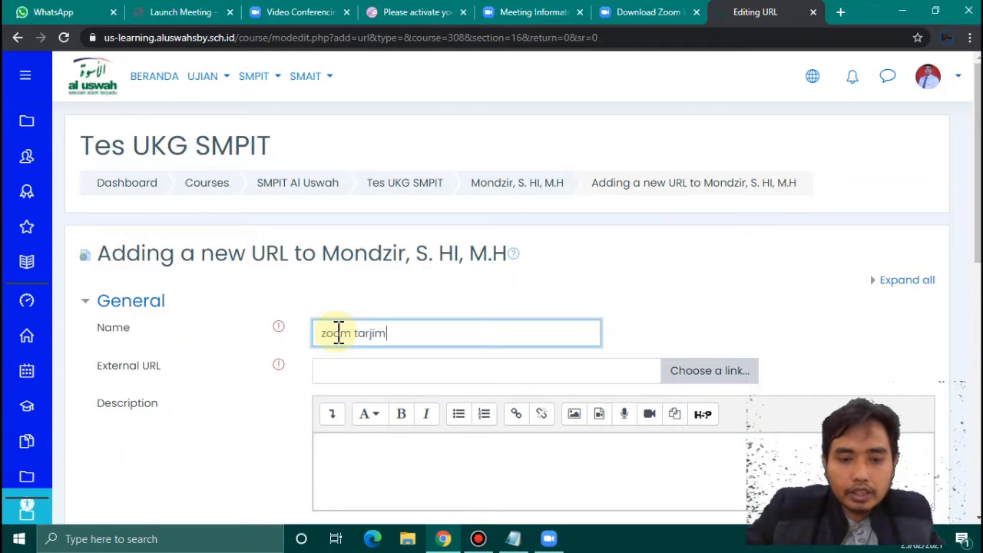
{"action": "left_click", "coordinate": [355, 377]}
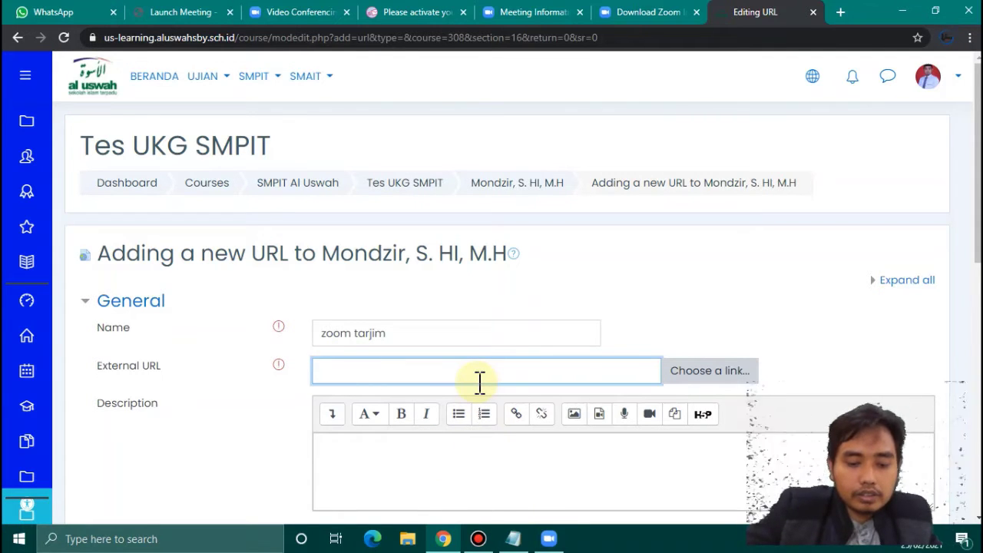
{"action": "key", "text": "ctrl+v"}
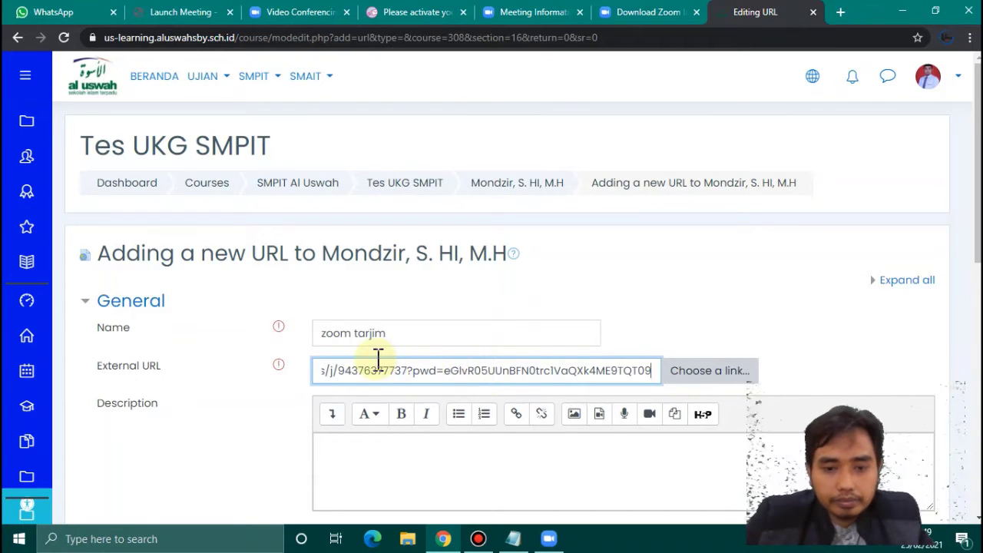
{"action": "left_click", "coordinate": [330, 373]}
{"action": "key", "text": "Left"}
{"action": "key", "text": "Left"}
{"action": "key", "text": "Left"}
{"action": "key", "text": "Left"}
{"action": "key", "text": "Left"}
{"action": "key", "text": "Left"}
{"action": "key", "text": "Left"}
{"action": "key", "text": "Left"}
{"action": "key", "text": "Left"}
{"action": "key", "text": "Left"}
{"action": "key", "text": "Left"}
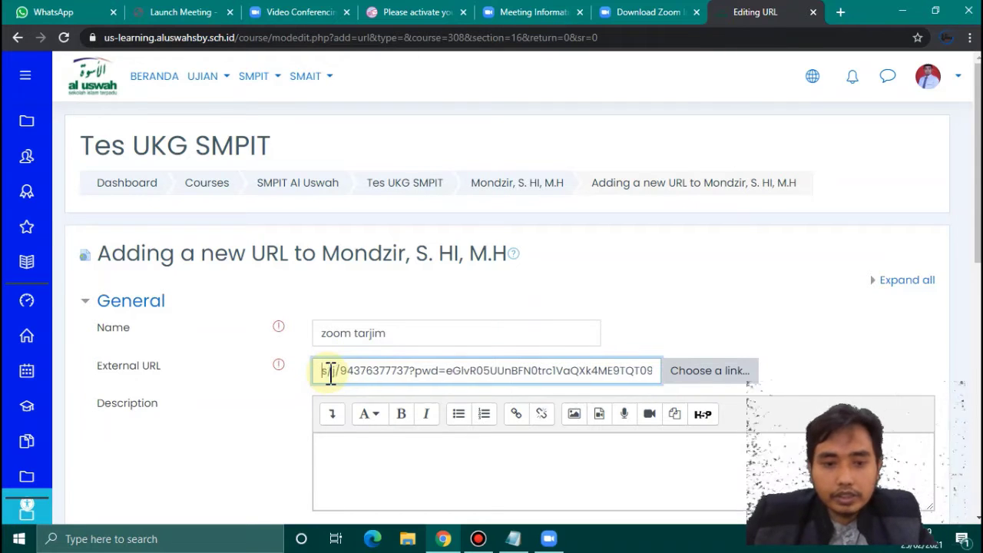
{"action": "key", "text": "Left"}
{"action": "key", "text": "Left"}
{"action": "key", "text": "Left"}
{"action": "key", "text": "Left"}
{"action": "key", "text": "Left"}
{"action": "key", "text": "Left"}
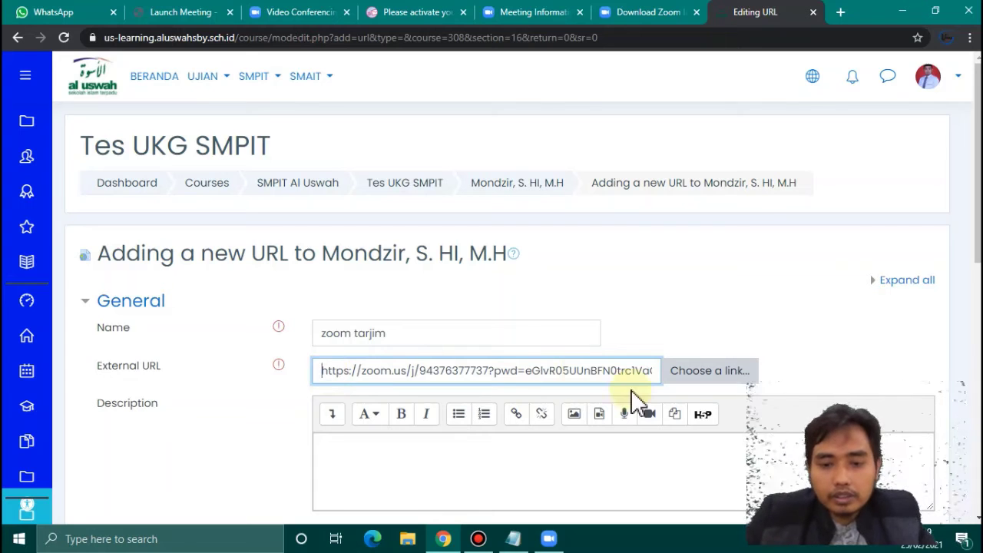
- Add the description 'silahkan masuk tepat waktu', display it on the course page, and save
{"action": "left_click", "coordinate": [444, 448]}
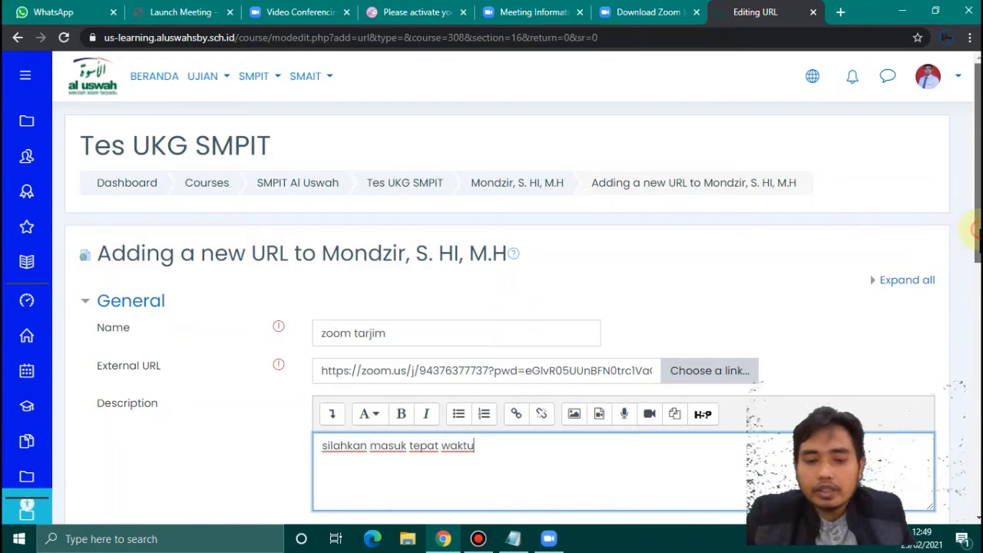
{"action": "scroll", "coordinate": [976, 229], "scroll_direction": "down", "scroll_amount": 2}
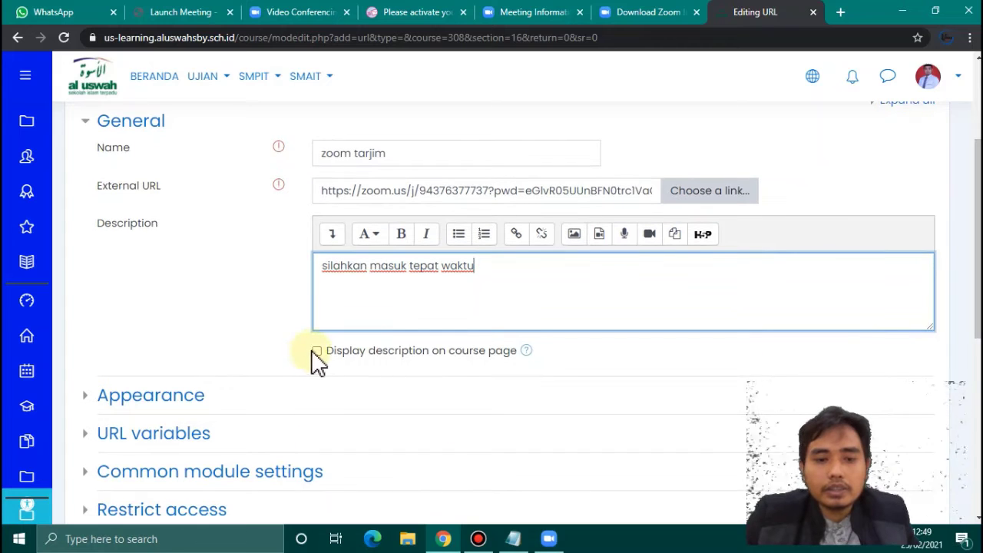
{"action": "left_click", "coordinate": [317, 352]}
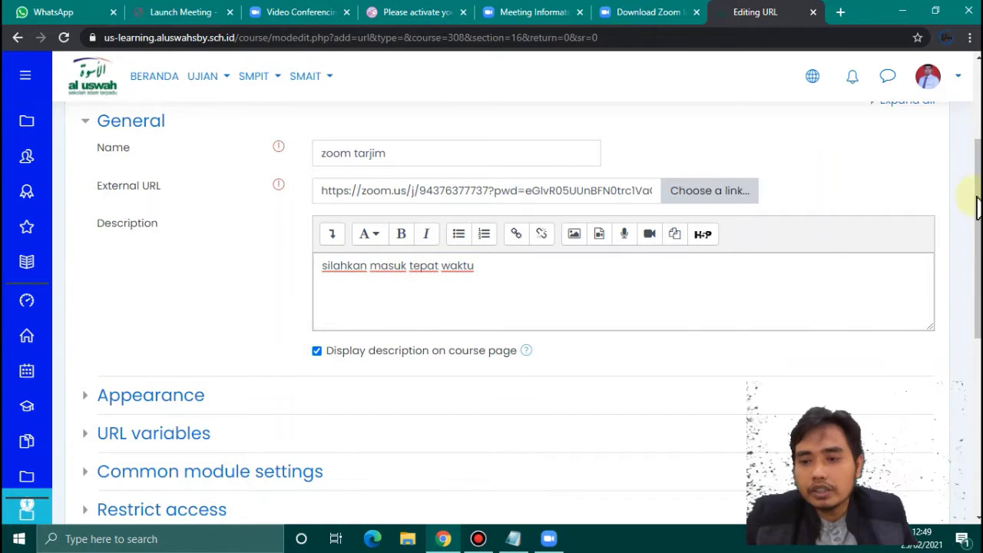
{"action": "scroll", "coordinate": [977, 208], "scroll_direction": "down", "scroll_amount": 3}
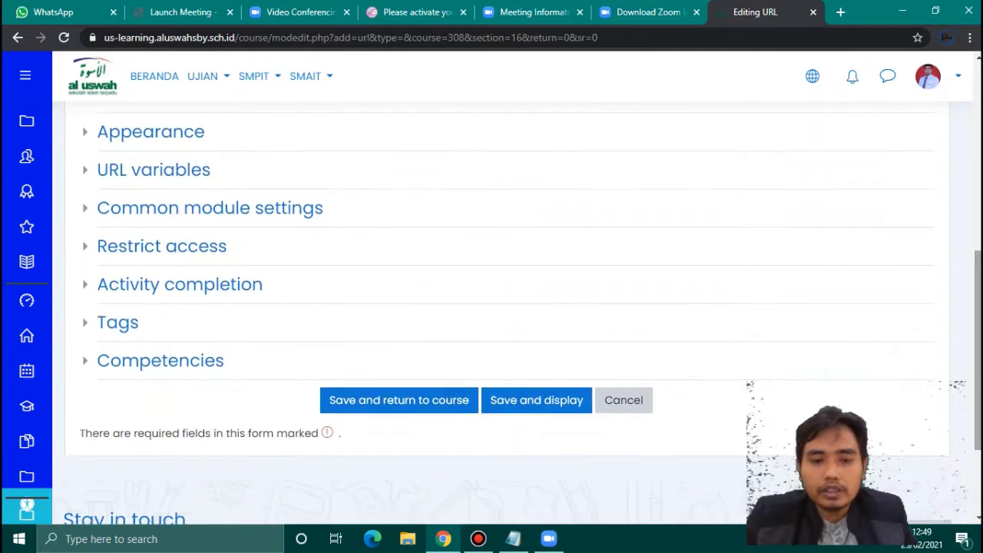
{"action": "left_click", "coordinate": [370, 404]}
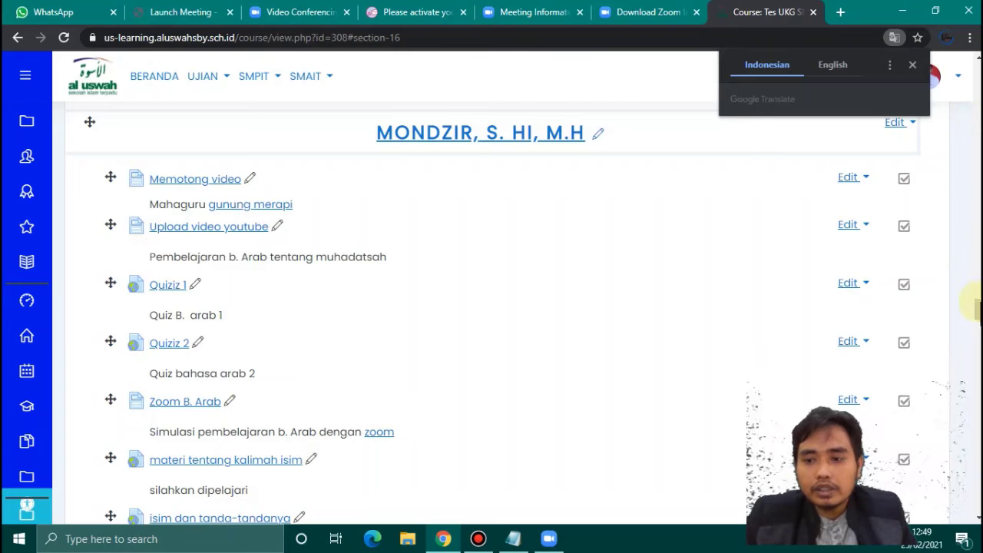
- Open the 'zoom tarjim' link and launch the Tarjim meeting in the Zoom app
{"action": "scroll", "coordinate": [492, 307], "scroll_direction": "down", "scroll_amount": 5}
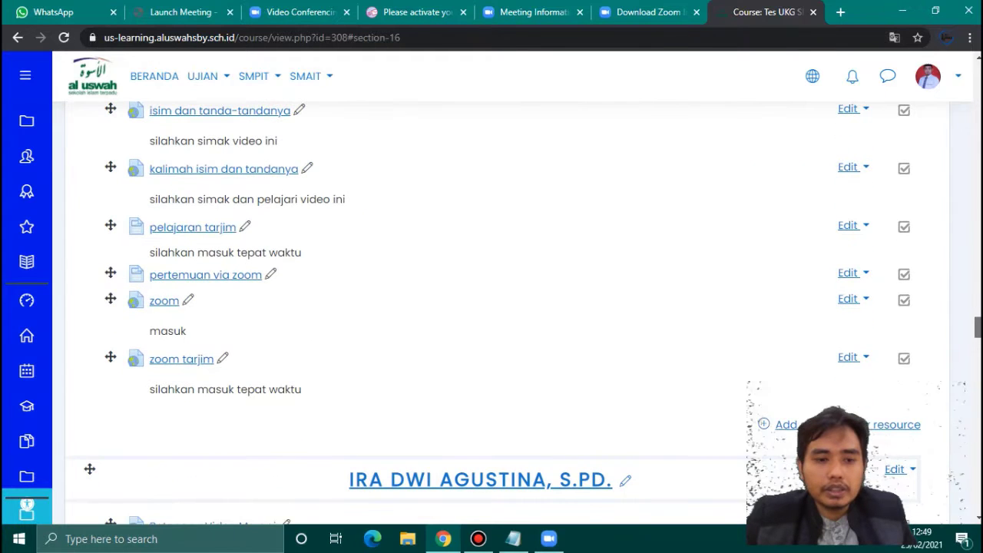
{"action": "left_click", "coordinate": [164, 366]}
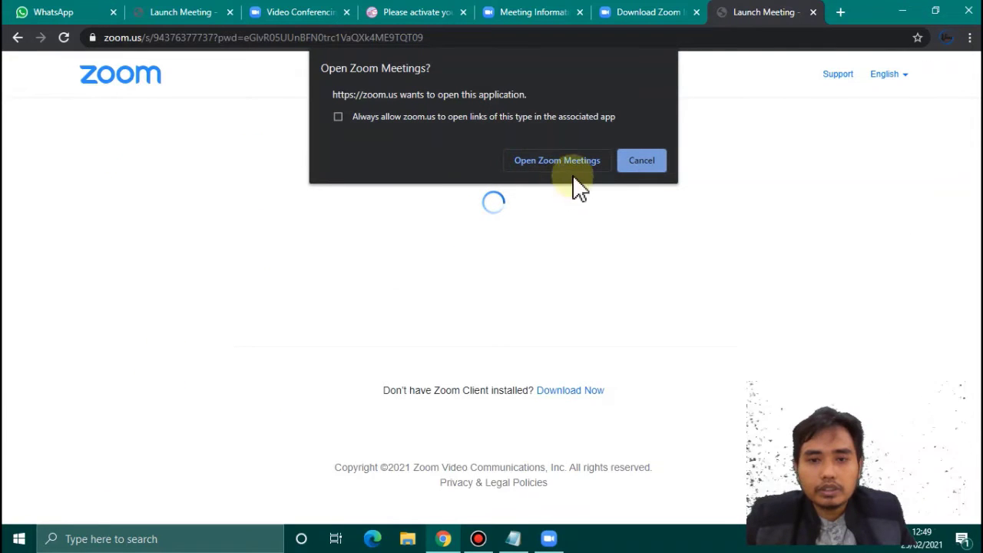
{"action": "left_click", "coordinate": [580, 160]}
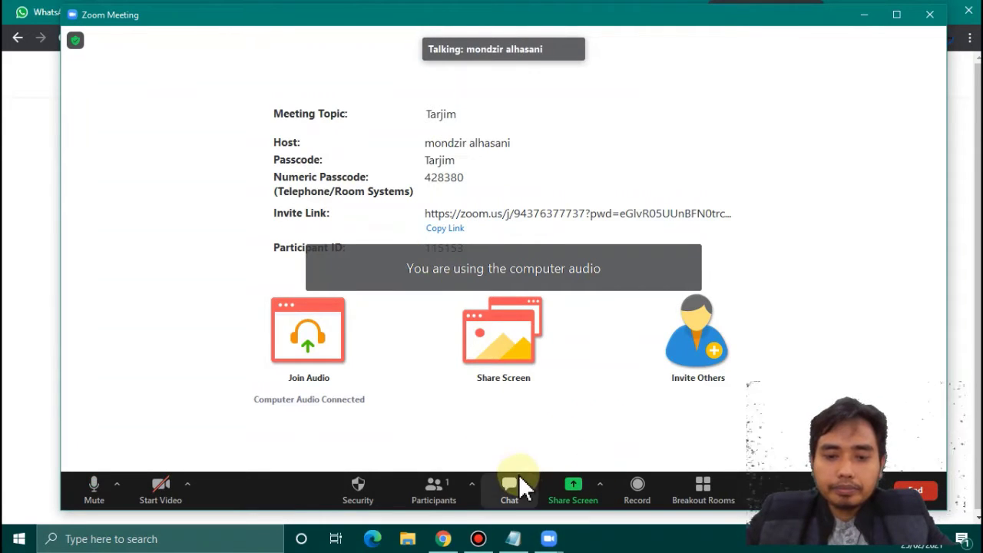
- Turn the camera on, toggling it off and on again
{"action": "left_click", "coordinate": [159, 495]}
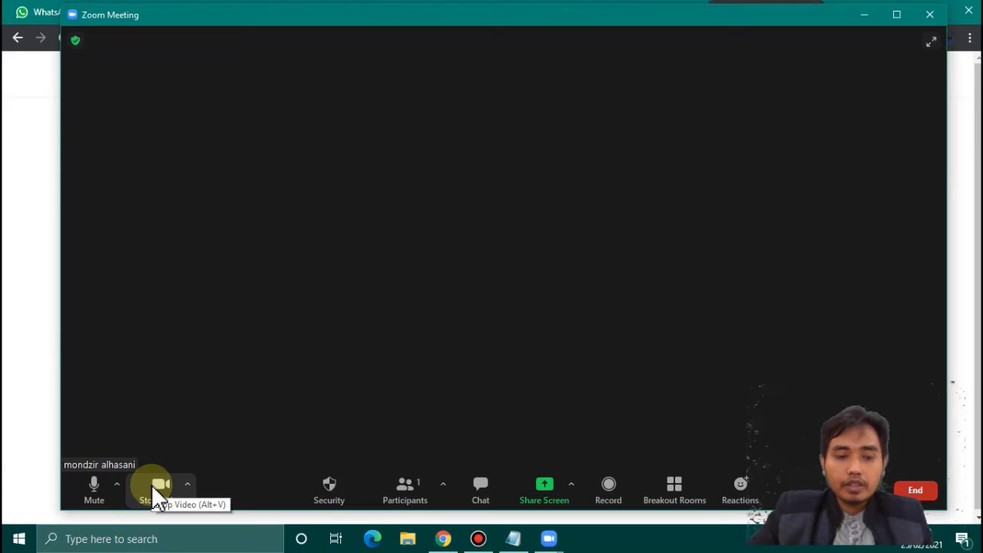
{"action": "left_click", "coordinate": [159, 496]}
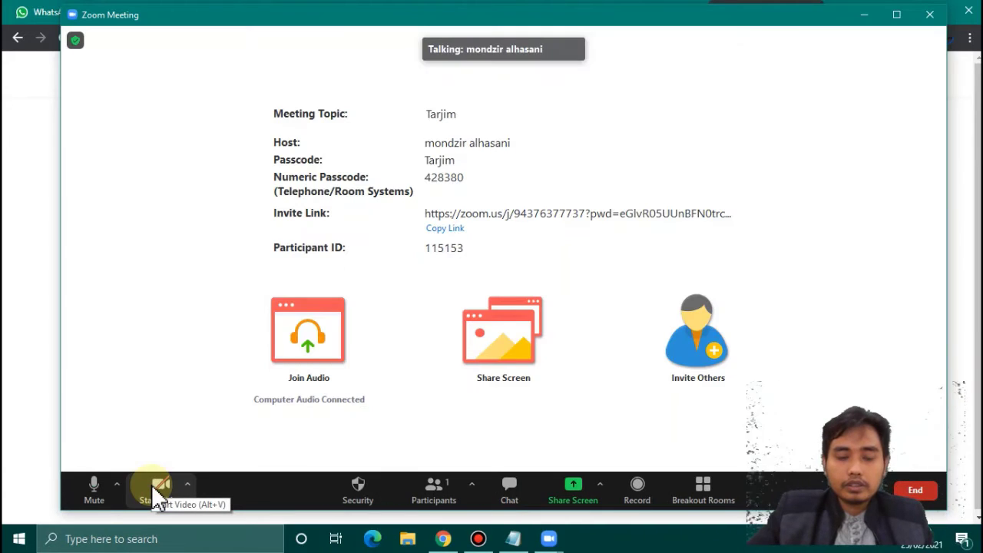
{"action": "left_click", "coordinate": [159, 495]}
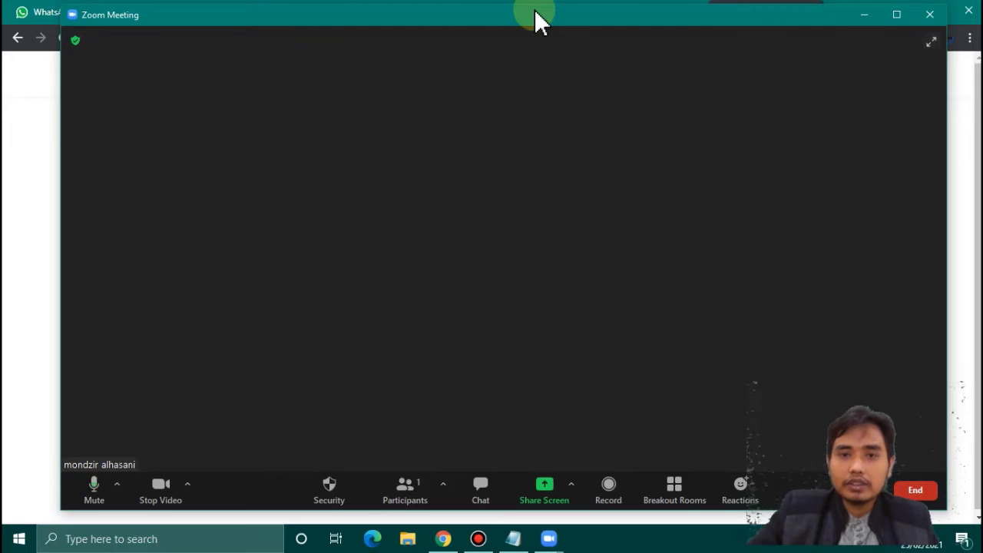
- Maximize the meeting window and bring up the share-screen picker
{"action": "mouse_move", "coordinate": [531, 11]}
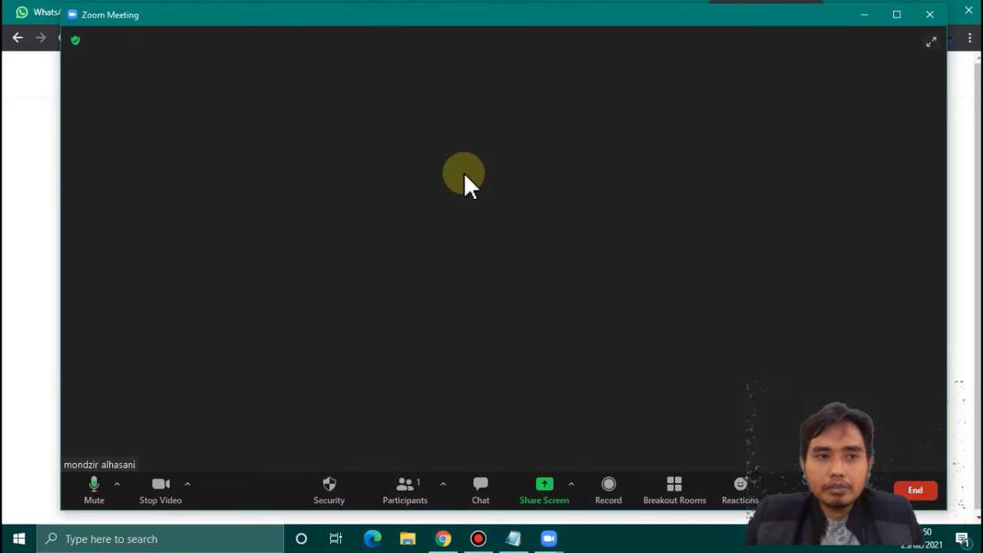
{"action": "left_click", "coordinate": [895, 16]}
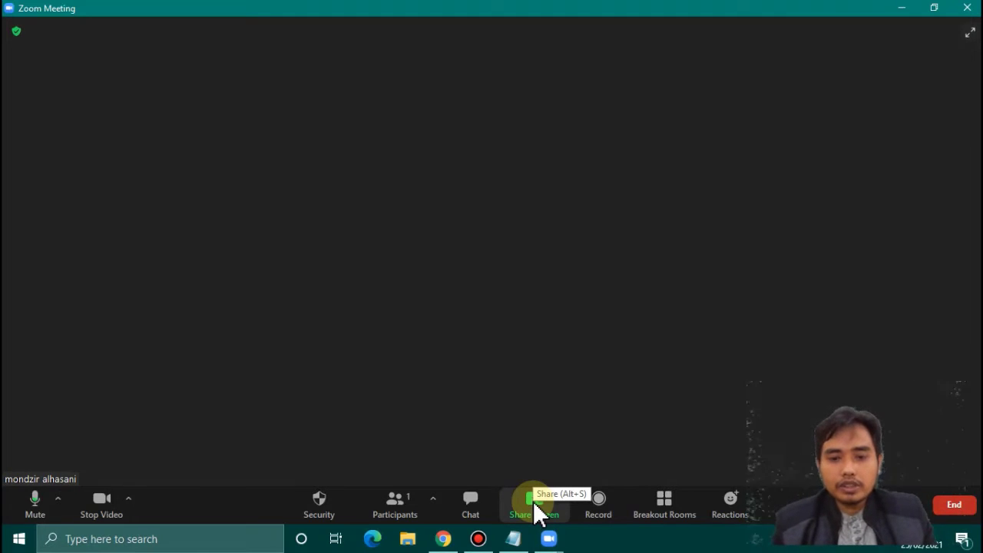
{"action": "left_click", "coordinate": [537, 508]}
{"action": "left_click", "coordinate": [536, 508]}
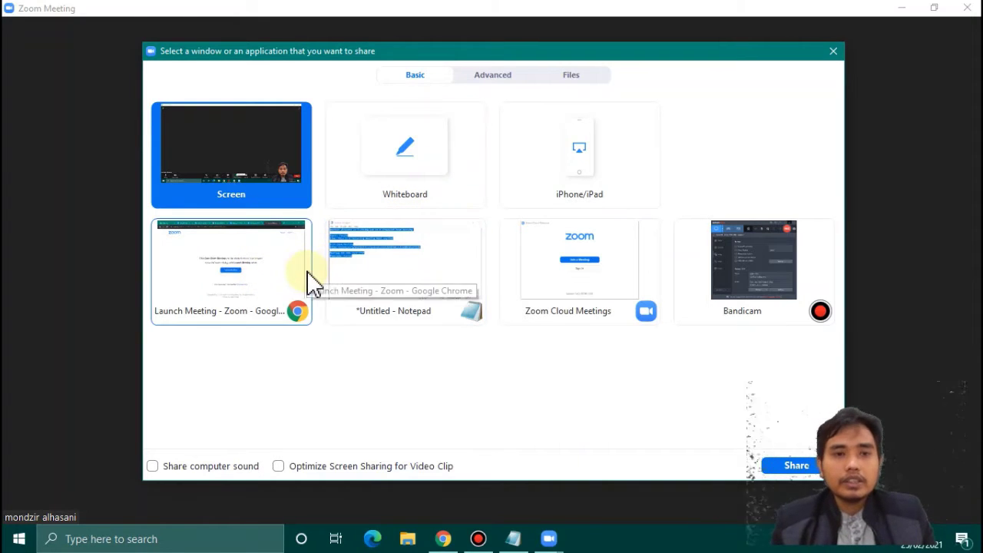
- Bring File Explorer to the front, leaving Zoom's share picker open
{"action": "mouse_move", "coordinate": [443, 547]}
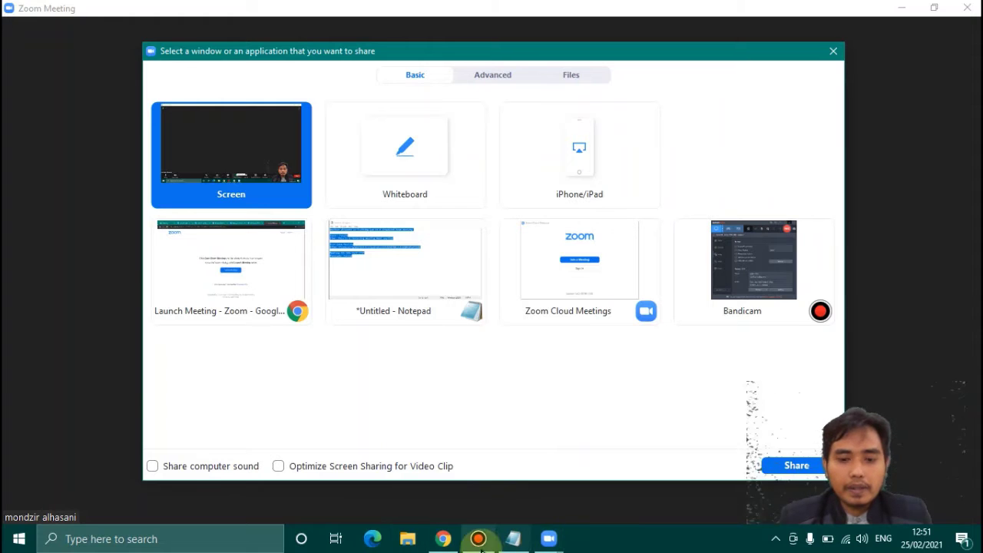
{"action": "left_click", "coordinate": [401, 545]}
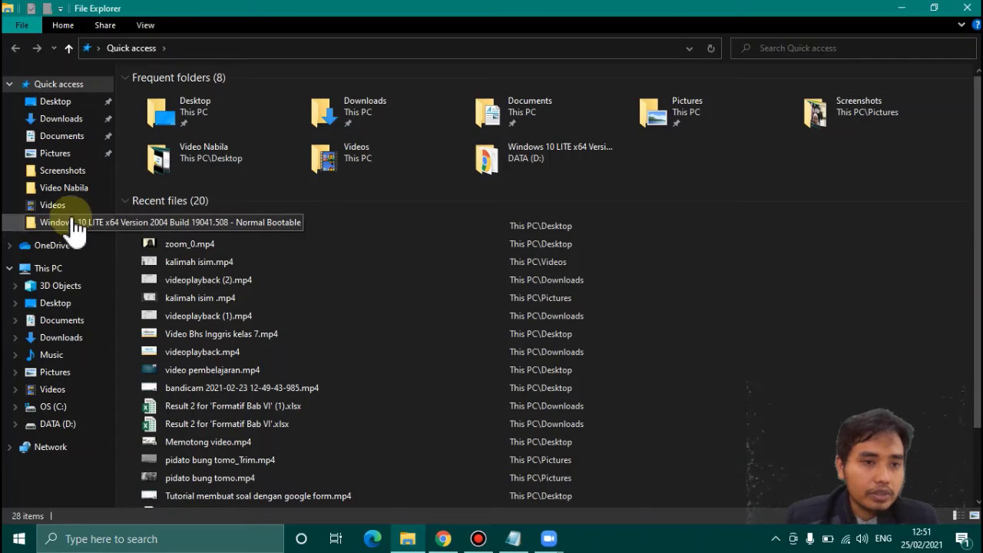
- Browse the Downloads, Documents, Pictures and Videos folders, ending on Videos
{"action": "left_click", "coordinate": [62, 119]}
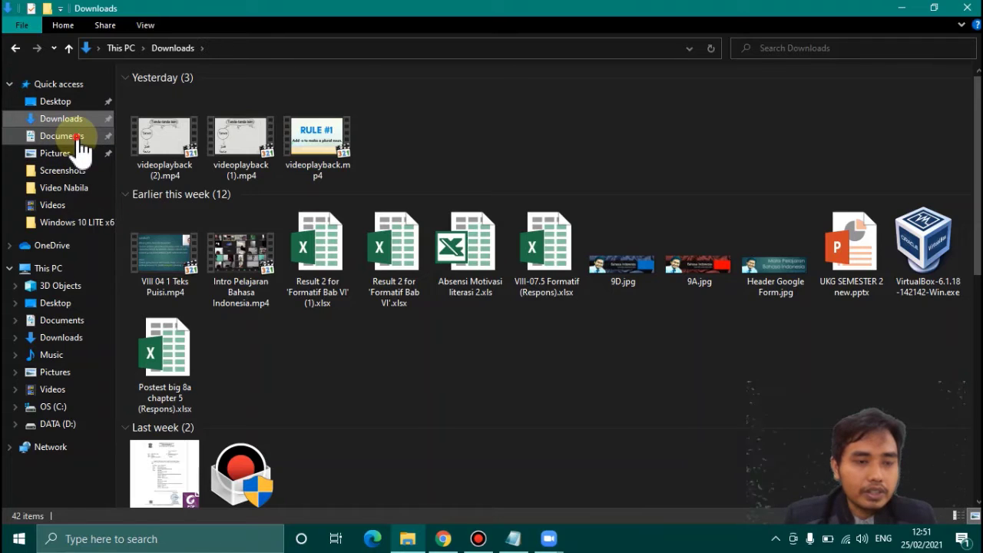
{"action": "left_click", "coordinate": [62, 135]}
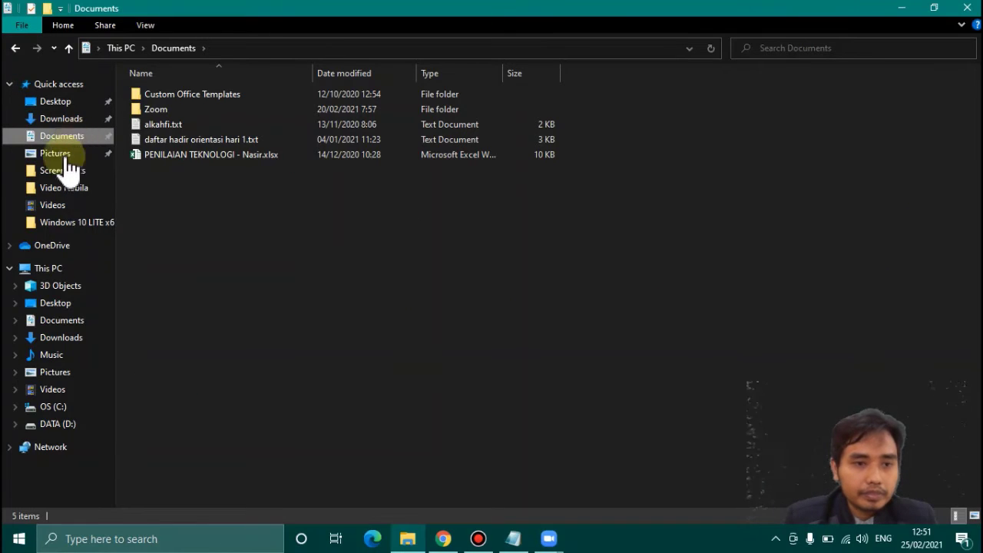
{"action": "left_click", "coordinate": [55, 372]}
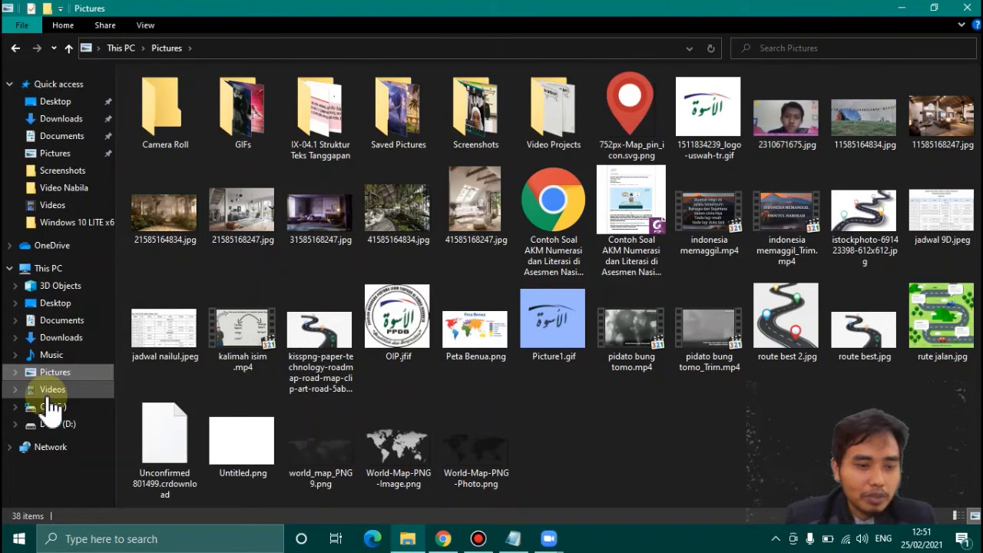
{"action": "left_click", "coordinate": [47, 397]}
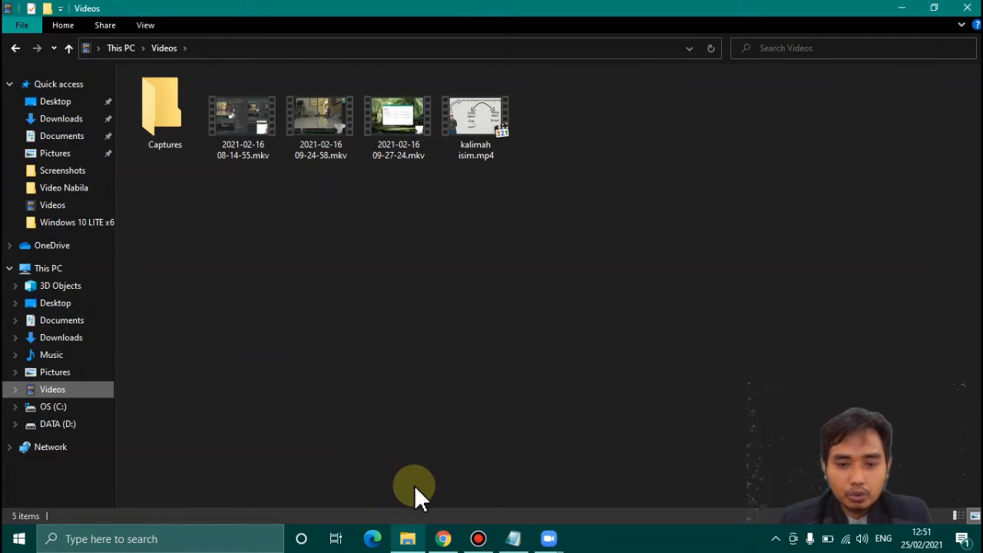
{"action": "left_click", "coordinate": [549, 540]}
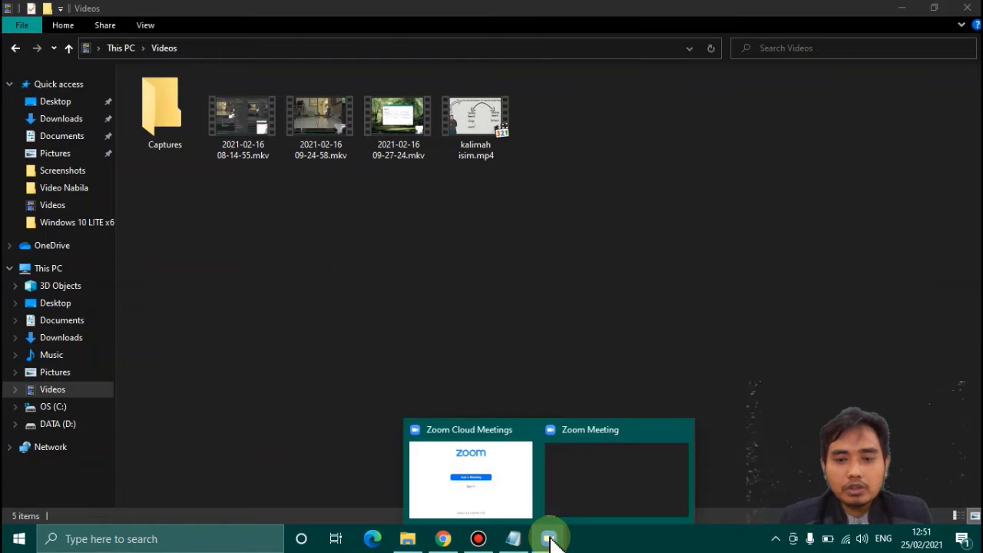
- Select Music or Computer Sound Only under Advanced sharing, then switch back to Basic
{"action": "left_click", "coordinate": [559, 493]}
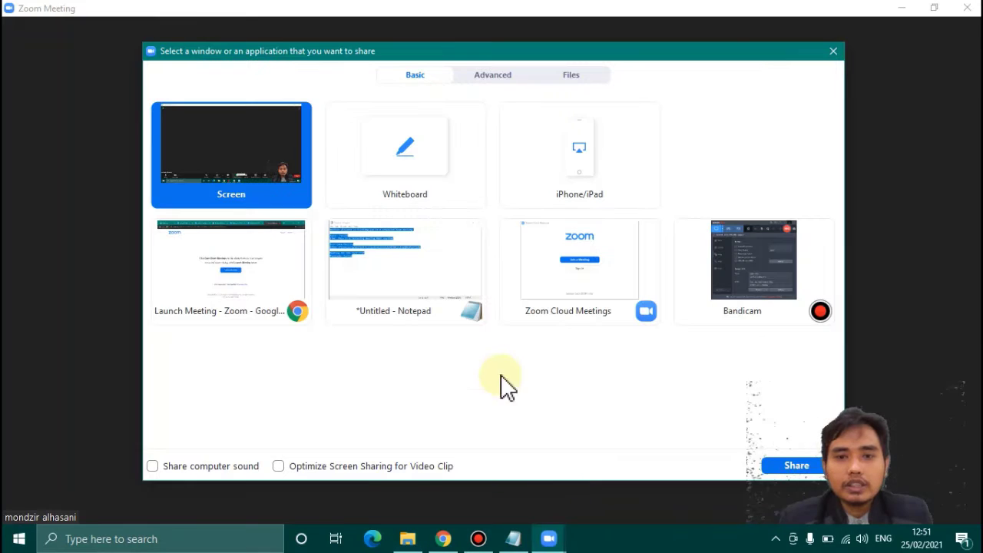
{"action": "left_click", "coordinate": [498, 77]}
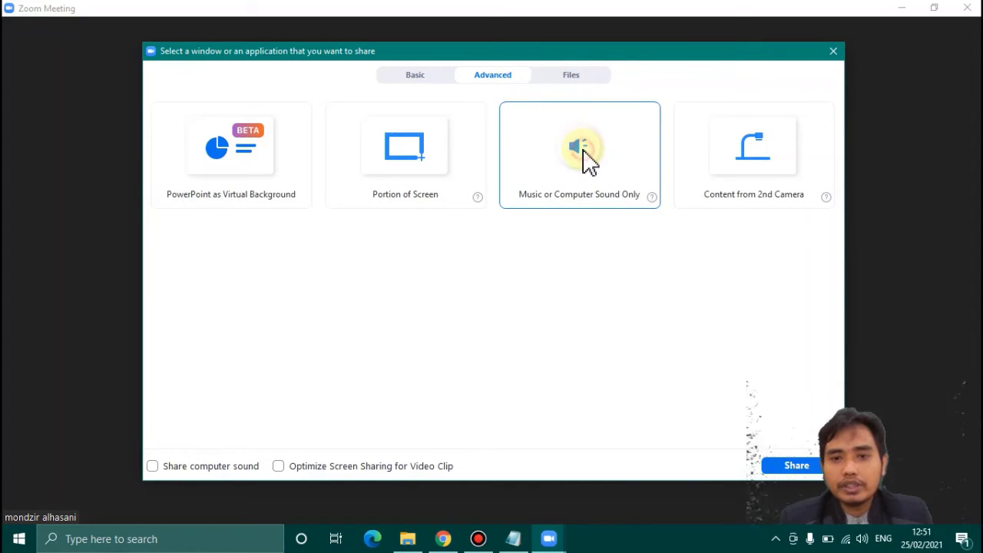
{"action": "left_click", "coordinate": [585, 160]}
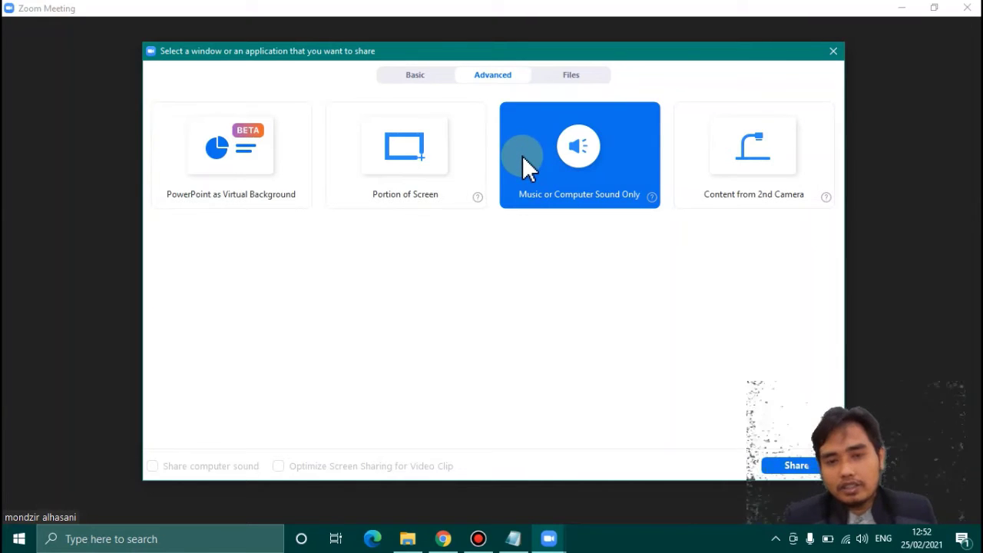
{"action": "left_click", "coordinate": [430, 80]}
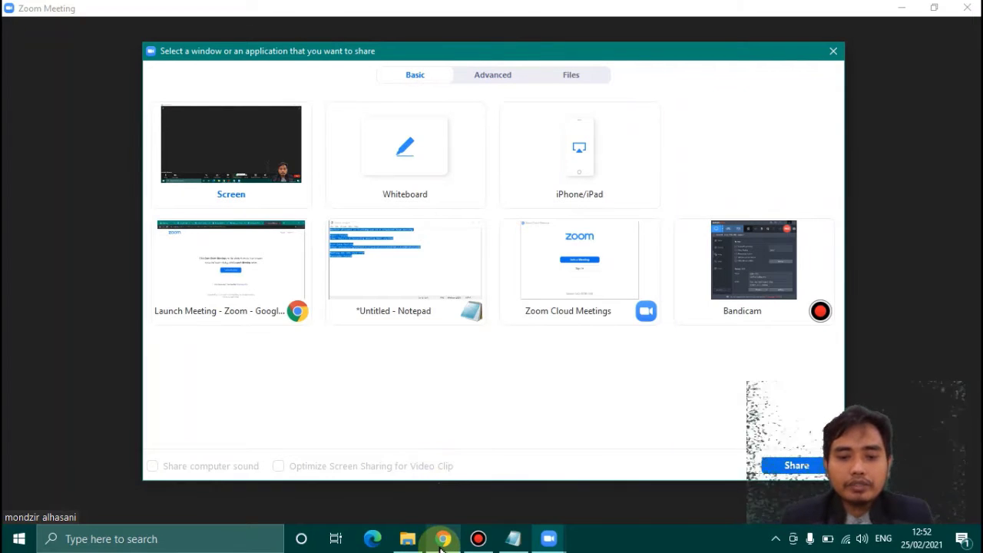
- Search YouTube for 'bahasa arab' in a new Chrome tab
{"action": "left_click", "coordinate": [441, 539]}
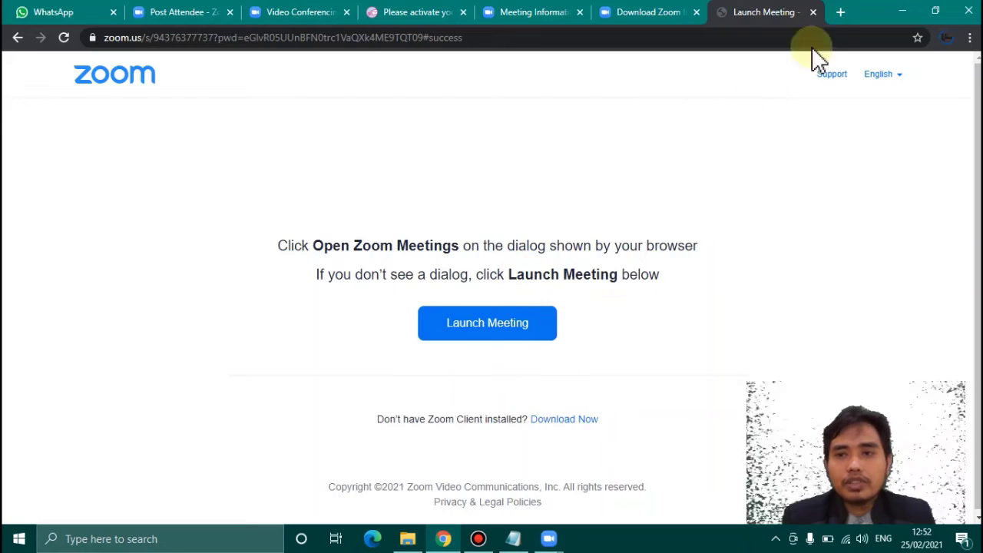
{"action": "left_click", "coordinate": [841, 13]}
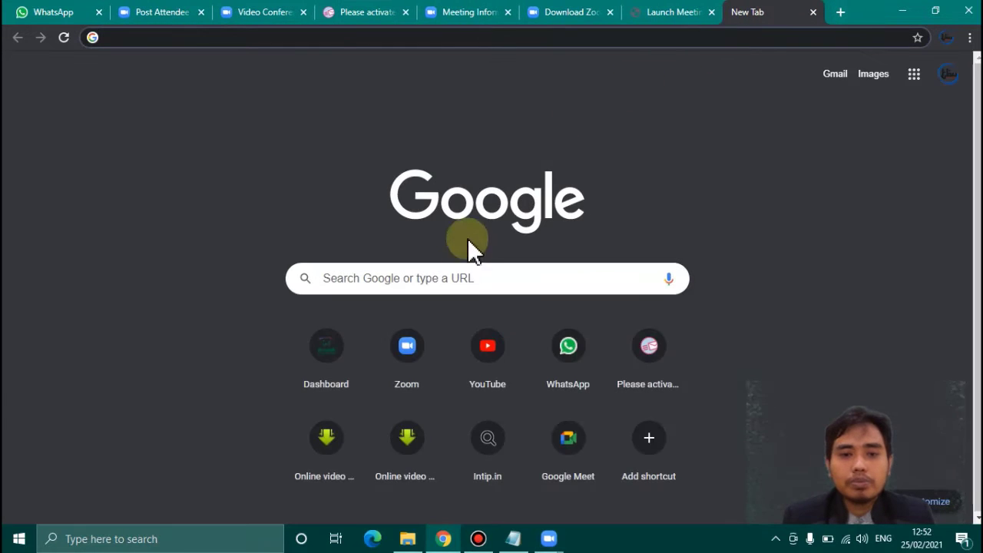
{"action": "left_click", "coordinate": [489, 353]}
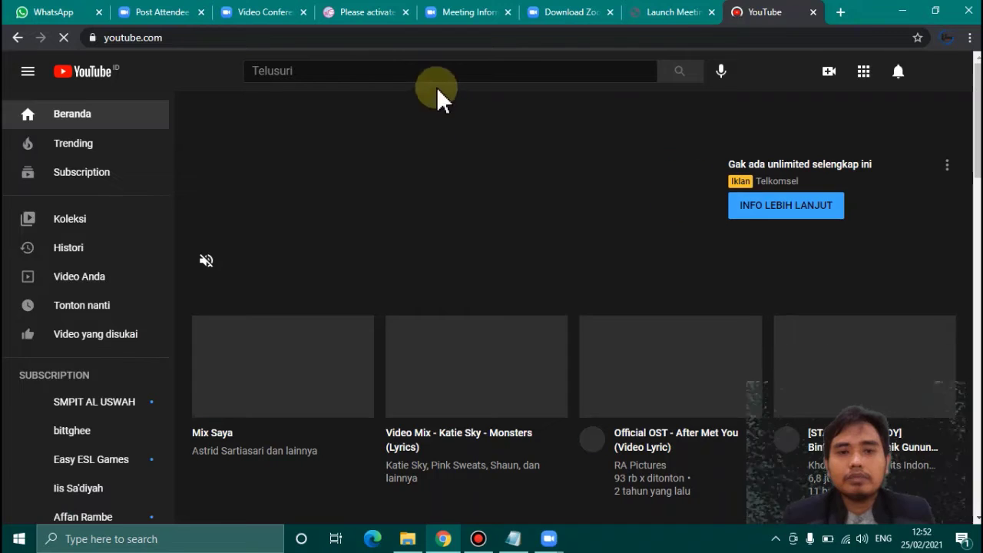
{"action": "left_click", "coordinate": [439, 72]}
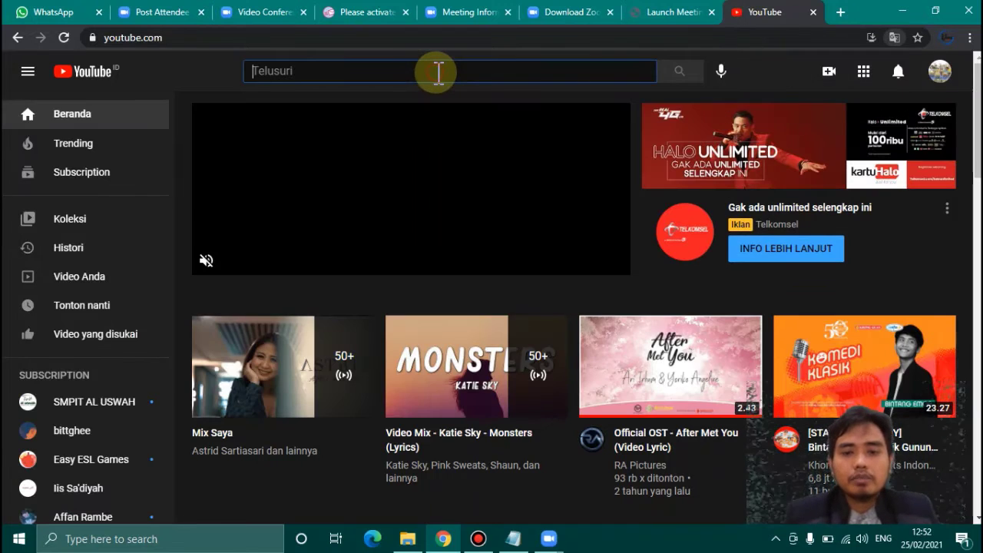
{"action": "type", "text": "bahasa"}
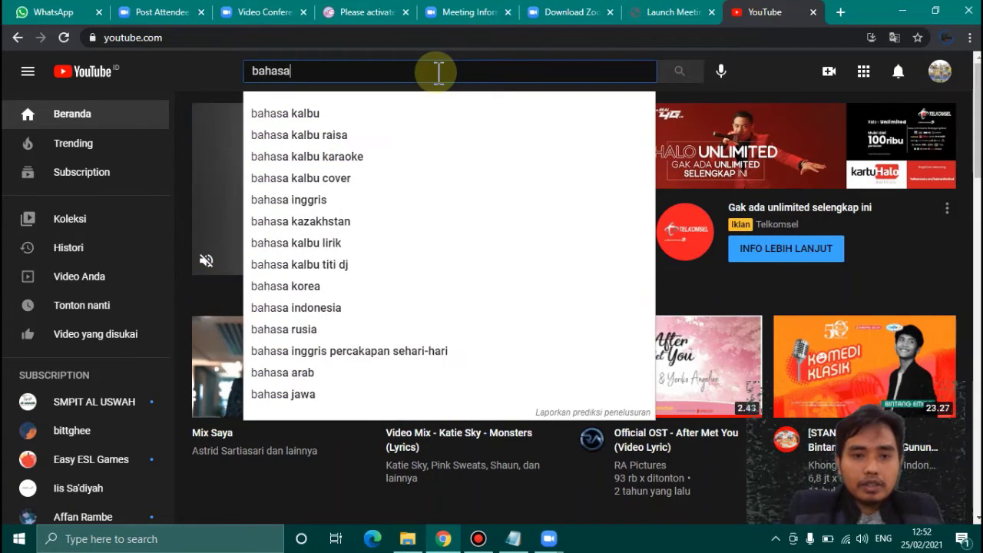
{"action": "type", "text": " arab"}
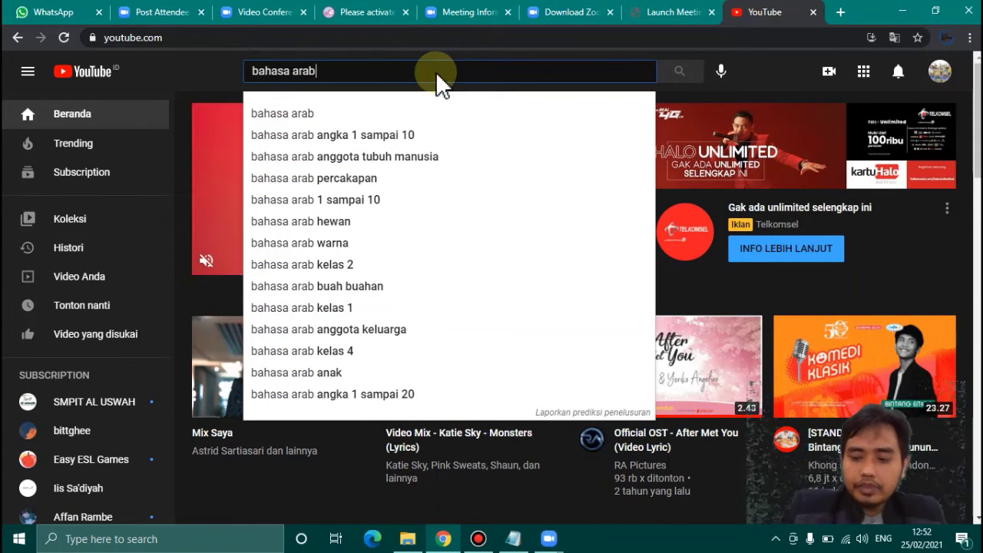
{"action": "key", "text": "Return"}
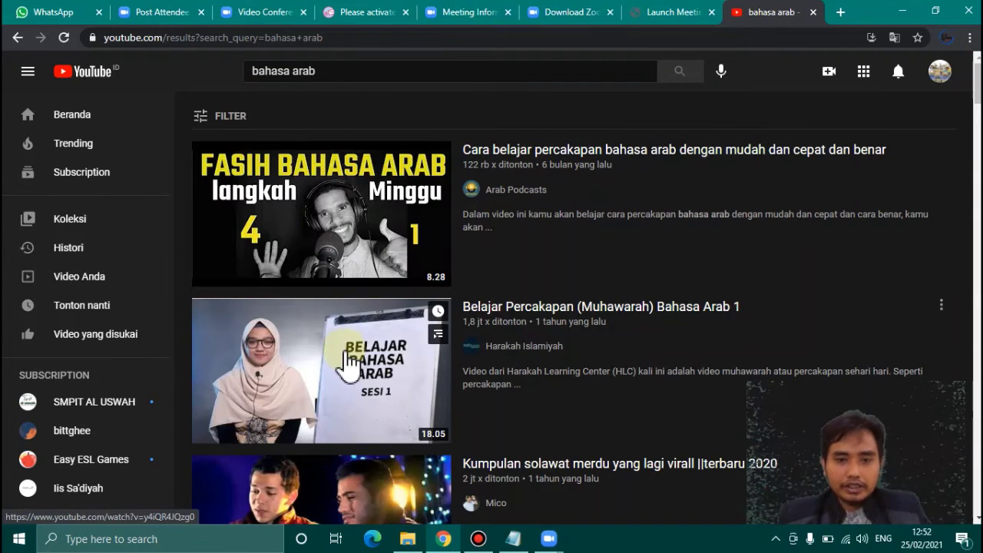
- Open the 'Cara belajar percakapan bahasa arab' video and pause it at 0:02
{"action": "left_click", "coordinate": [353, 198]}
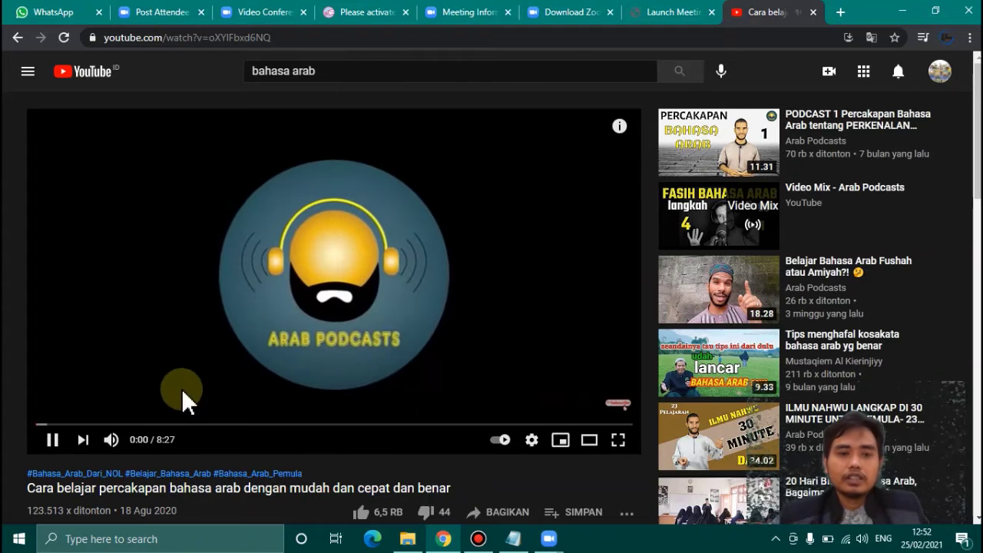
{"action": "left_click", "coordinate": [50, 440]}
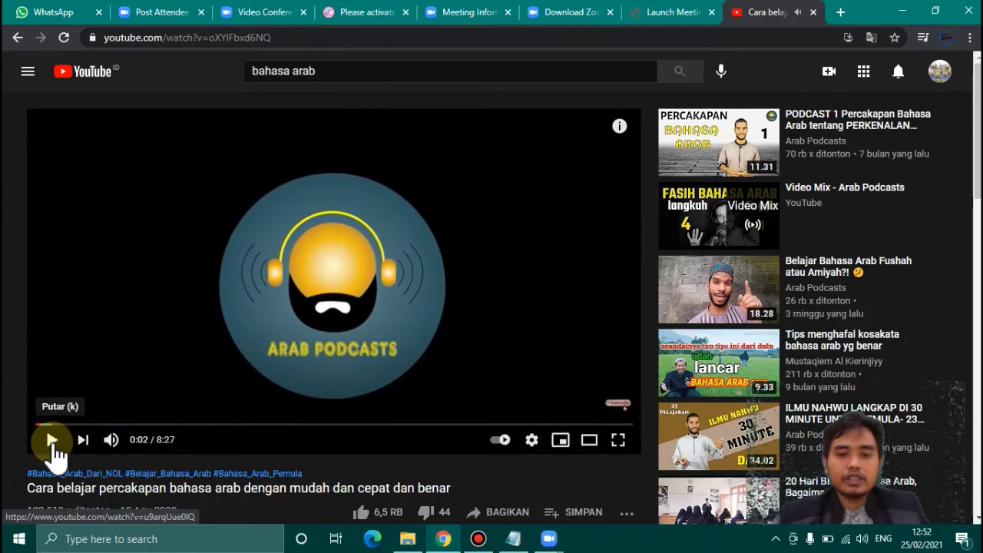
{"action": "mouse_move", "coordinate": [548, 541]}
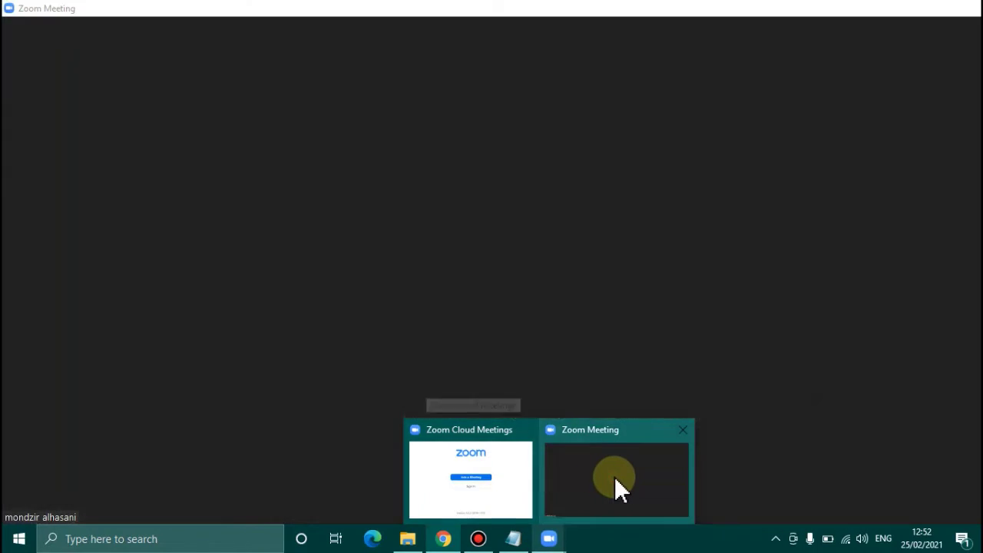
- Share the Chrome browser window showing the Arabic lesson video
{"action": "left_click", "coordinate": [614, 476]}
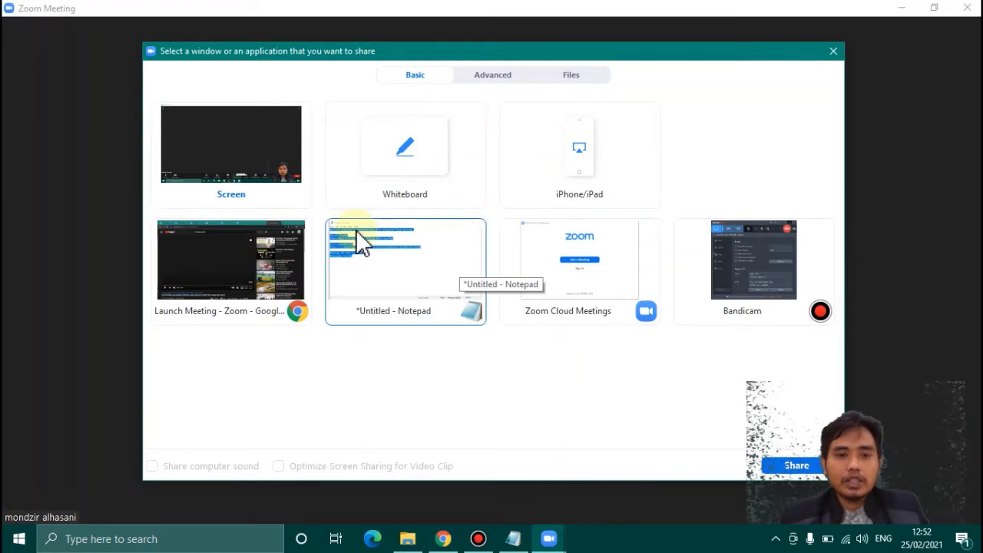
{"action": "left_click", "coordinate": [252, 248]}
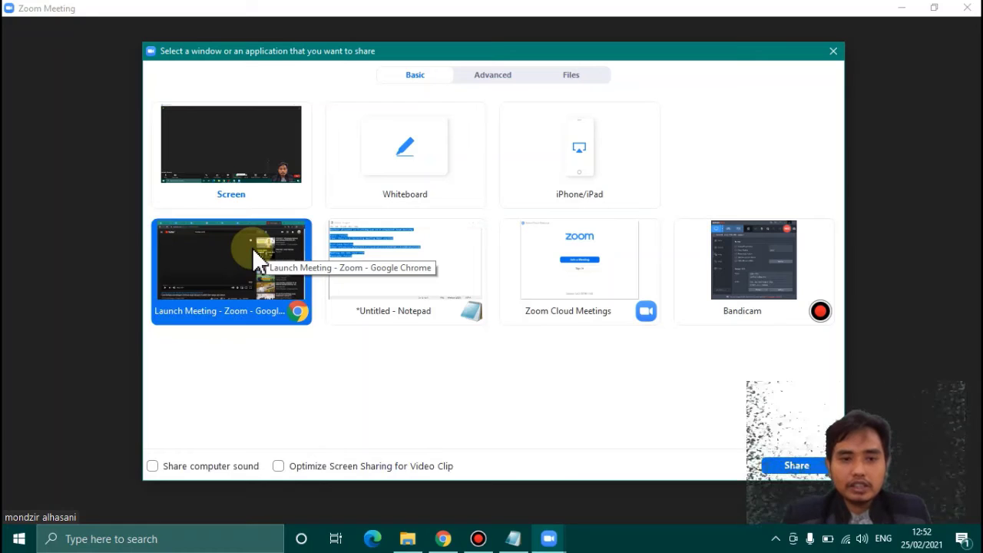
{"action": "left_click", "coordinate": [796, 466]}
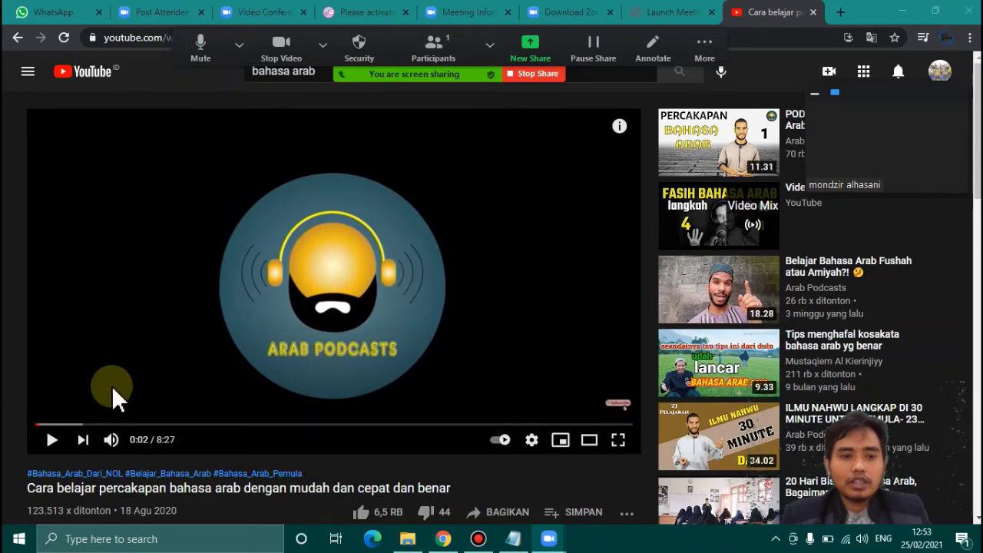
- Play the lesson video, pause it at 0:08, then stop sharing the browser window
{"action": "left_click", "coordinate": [52, 441]}
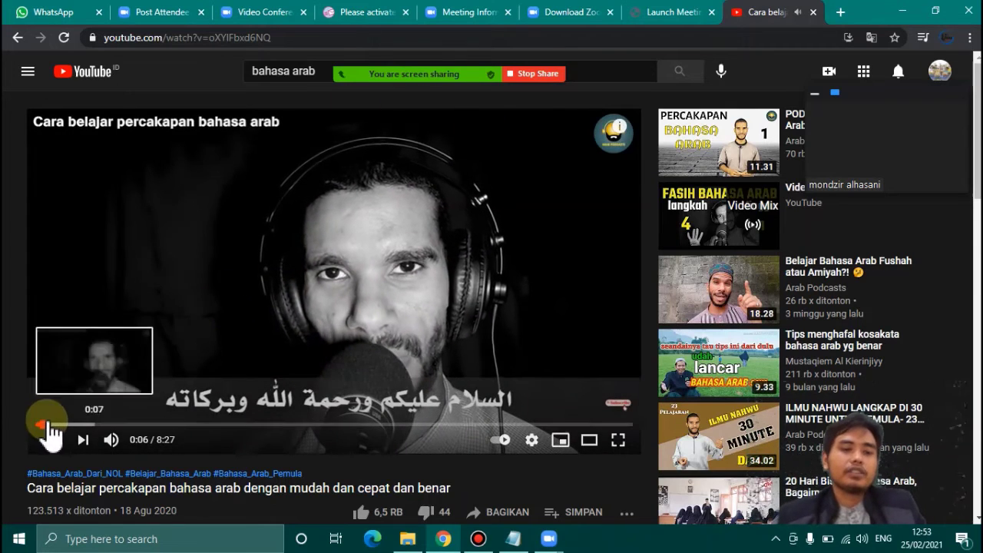
{"action": "left_click", "coordinate": [52, 440]}
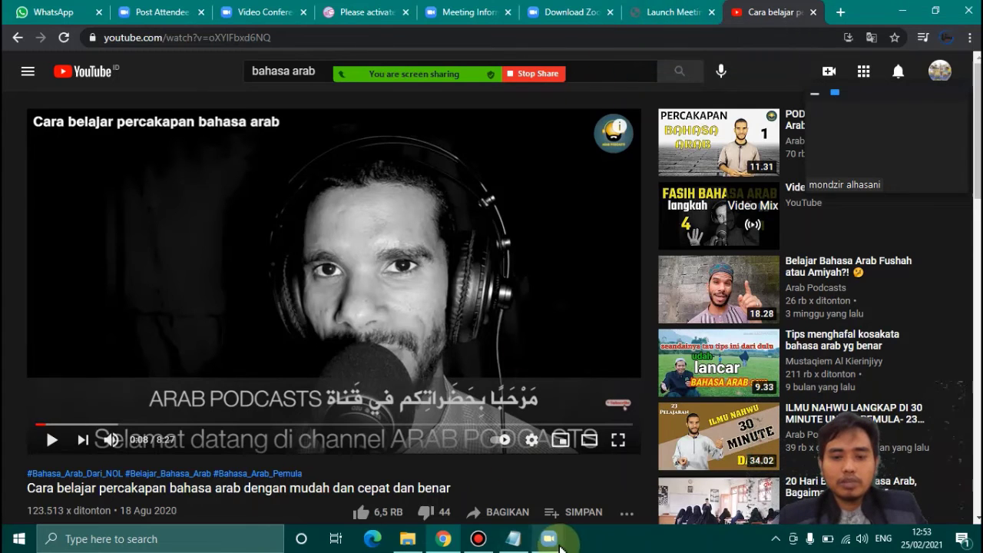
{"action": "left_click", "coordinate": [550, 540]}
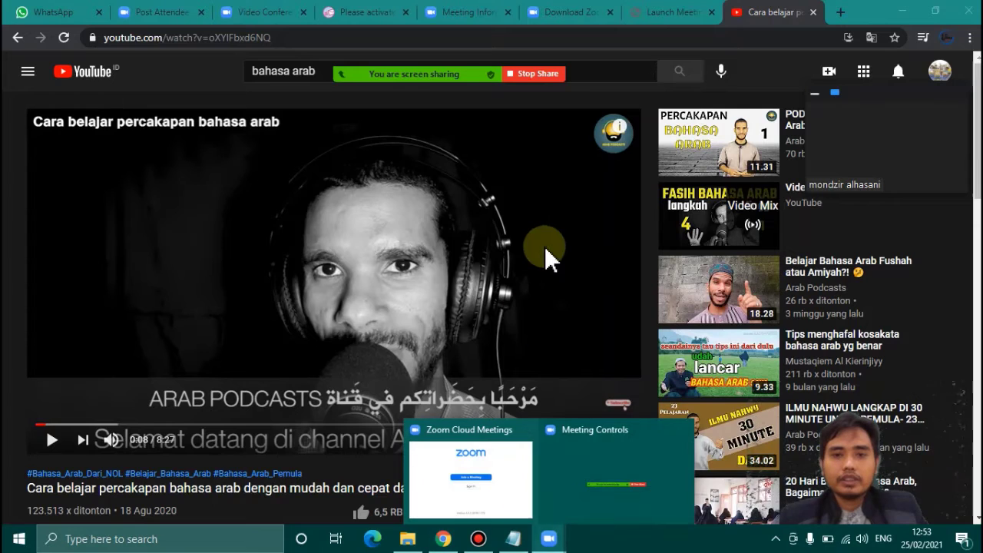
{"action": "left_click", "coordinate": [534, 73]}
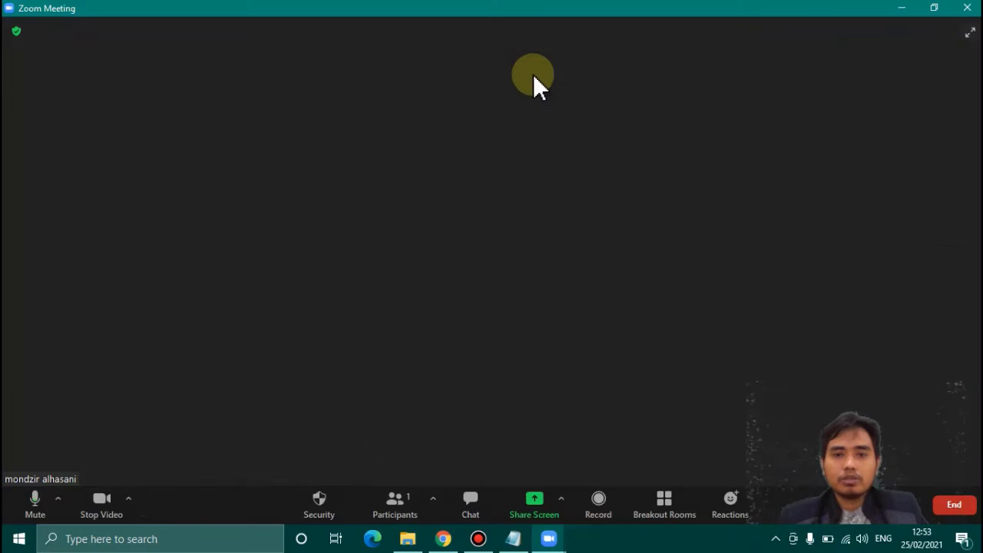
- Open 'daftar hadir orientasi hari 1.txt' from the Documents folder in Notepad
{"action": "left_click", "coordinate": [542, 516]}
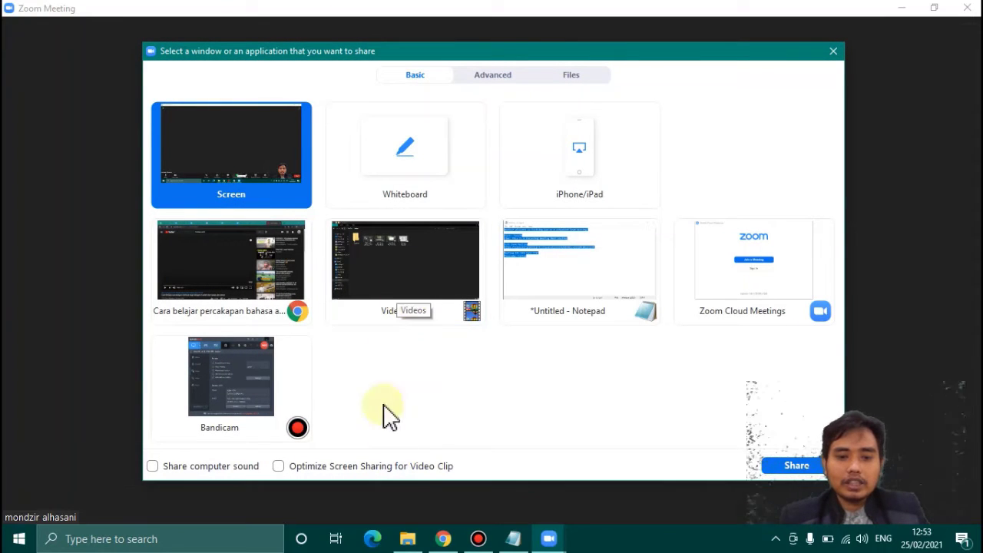
{"action": "left_click", "coordinate": [407, 538]}
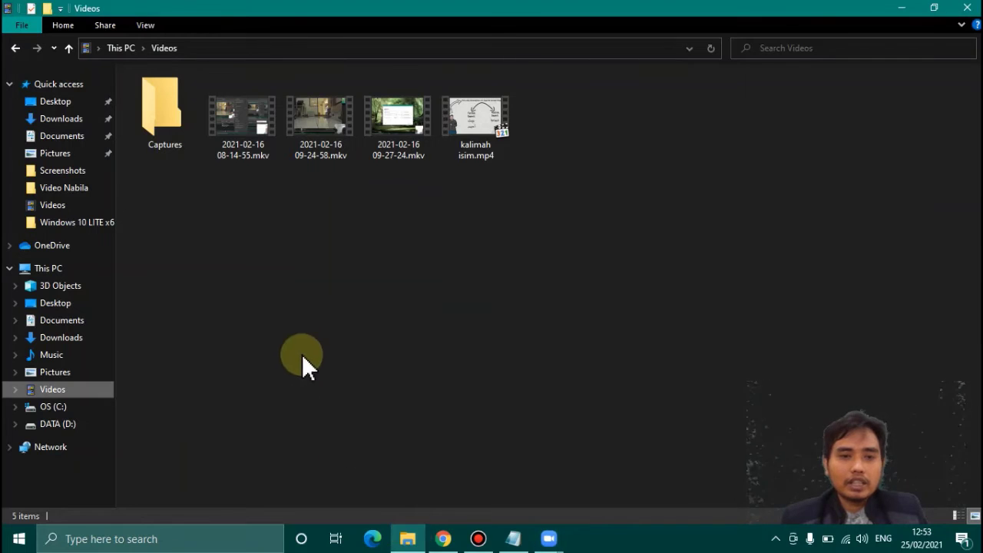
{"action": "left_click", "coordinate": [80, 326]}
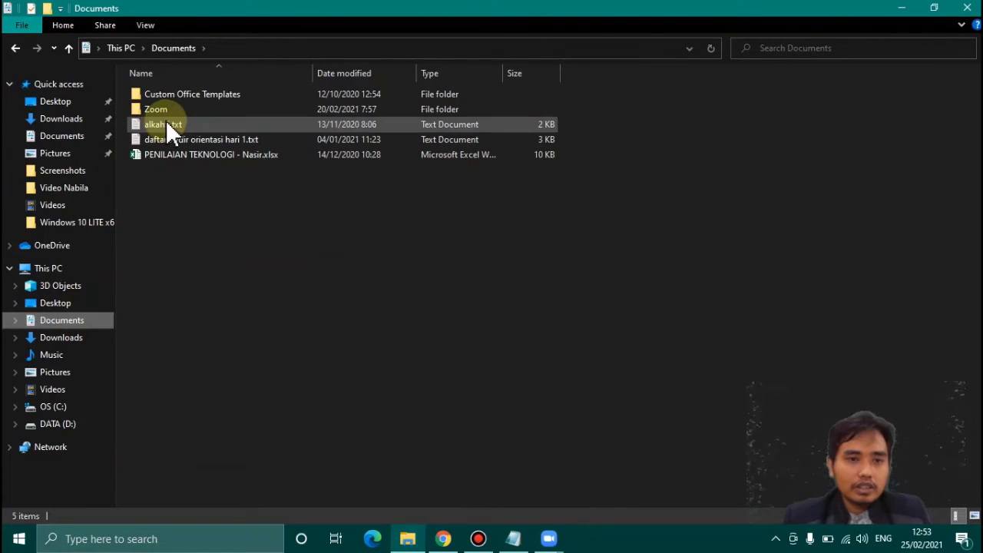
{"action": "left_click", "coordinate": [91, 143]}
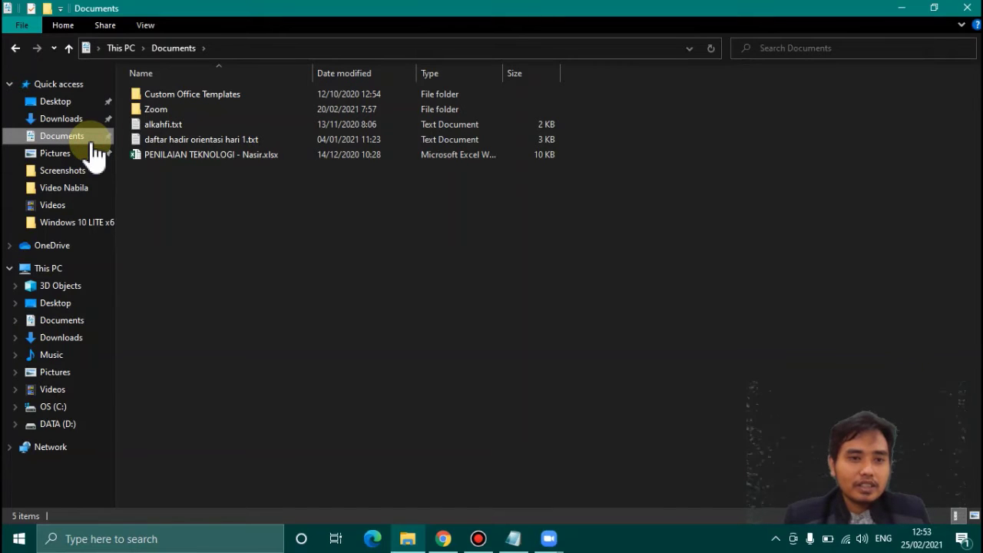
{"action": "double_click", "coordinate": [201, 144]}
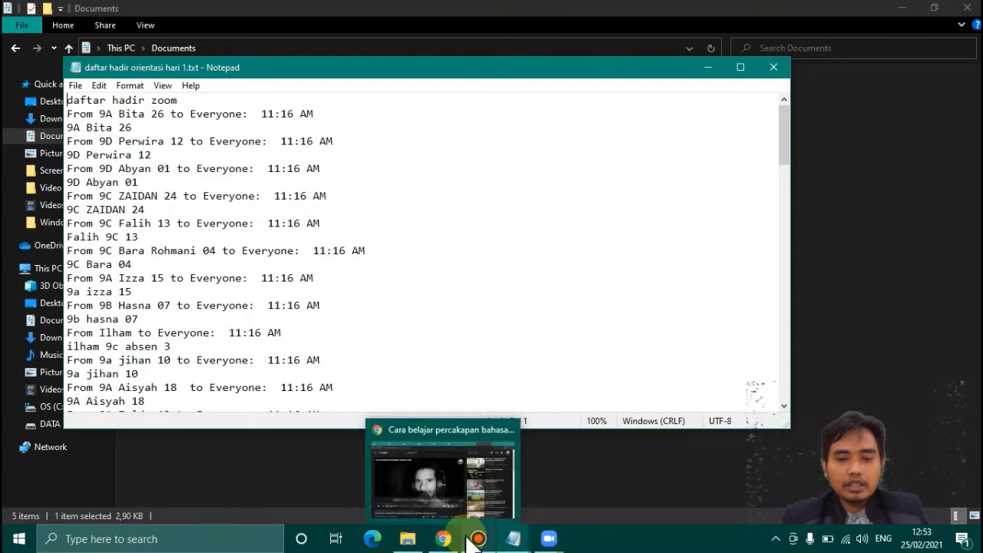
{"action": "mouse_move", "coordinate": [469, 536]}
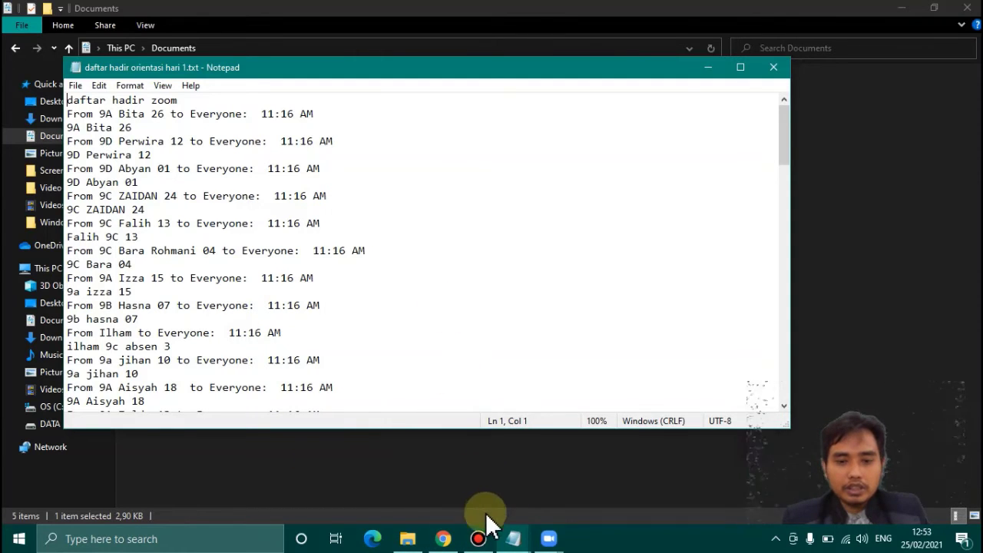
- Briefly share the Notepad attendance list window, then stop sharing it
{"action": "mouse_move", "coordinate": [547, 538]}
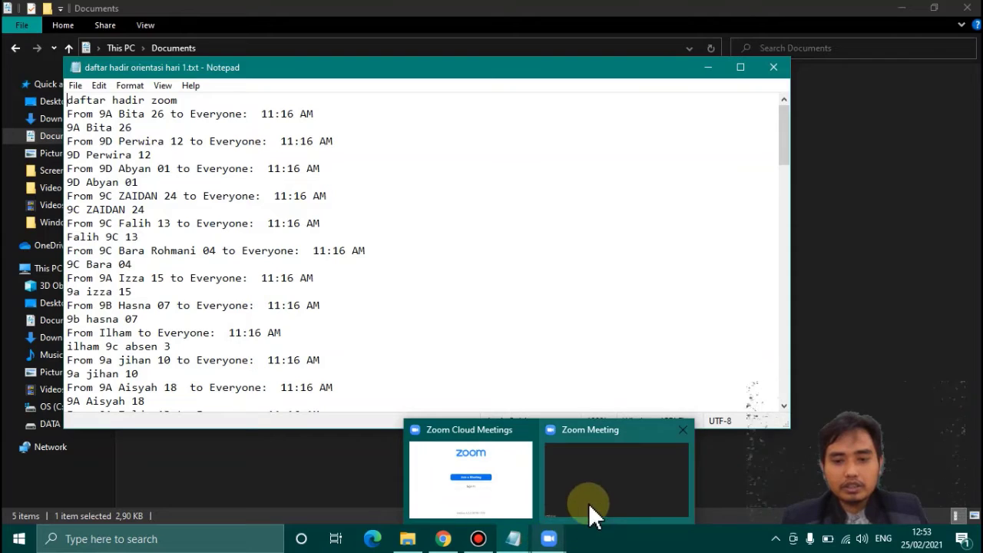
{"action": "left_click", "coordinate": [588, 503]}
{"action": "key", "text": "alt+s"}
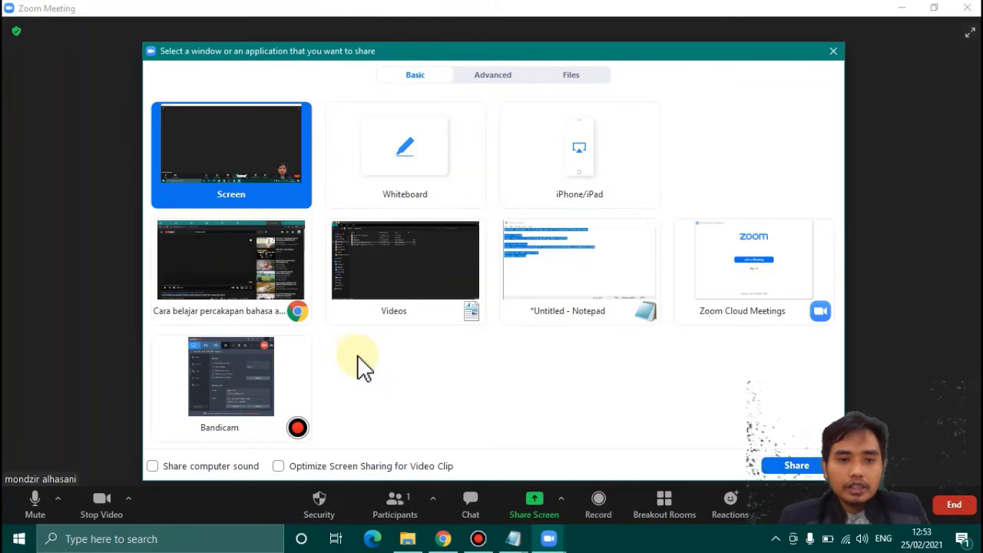
{"action": "left_click", "coordinate": [550, 308]}
{"action": "left_click", "coordinate": [799, 465]}
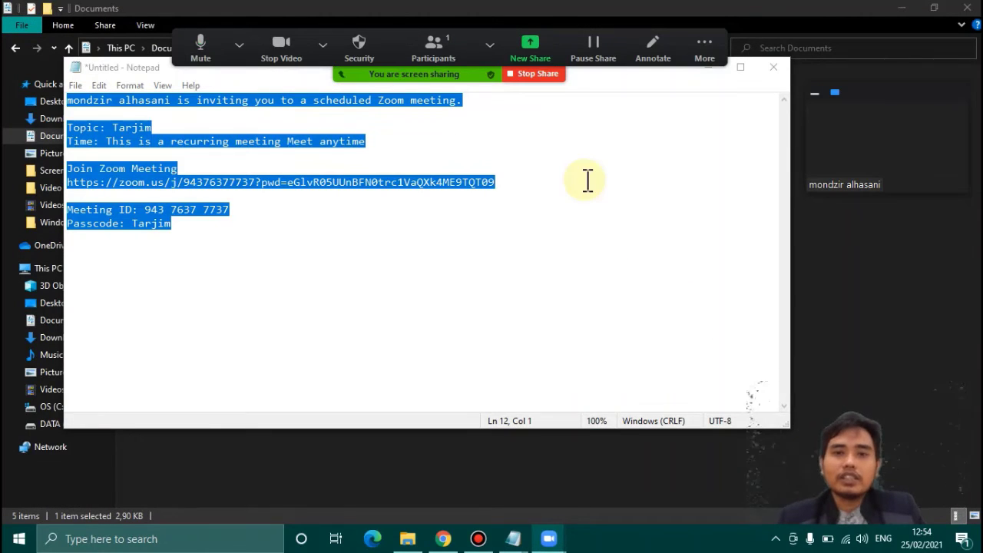
{"action": "left_click", "coordinate": [536, 75]}
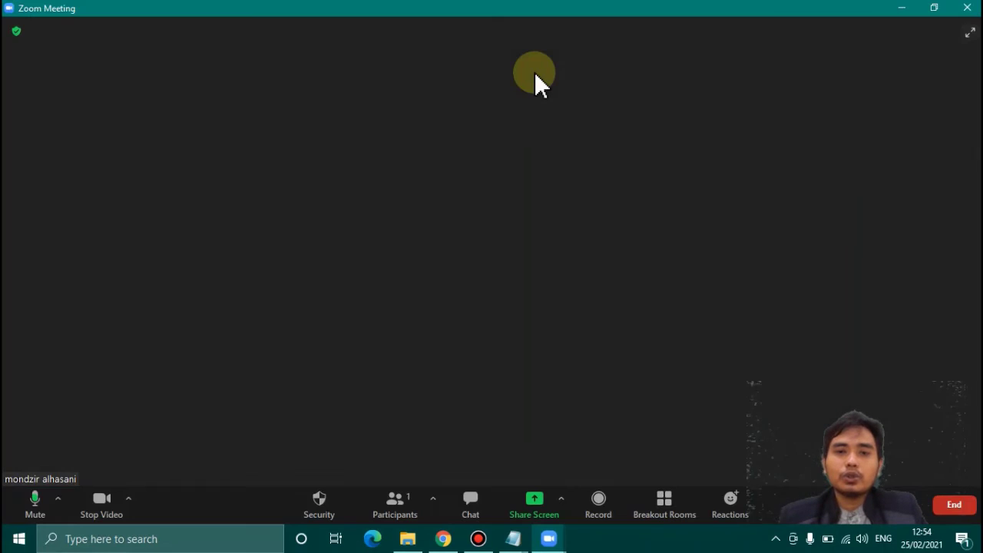
- Start sharing a blank Whiteboard from the share options
{"action": "left_click", "coordinate": [548, 508]}
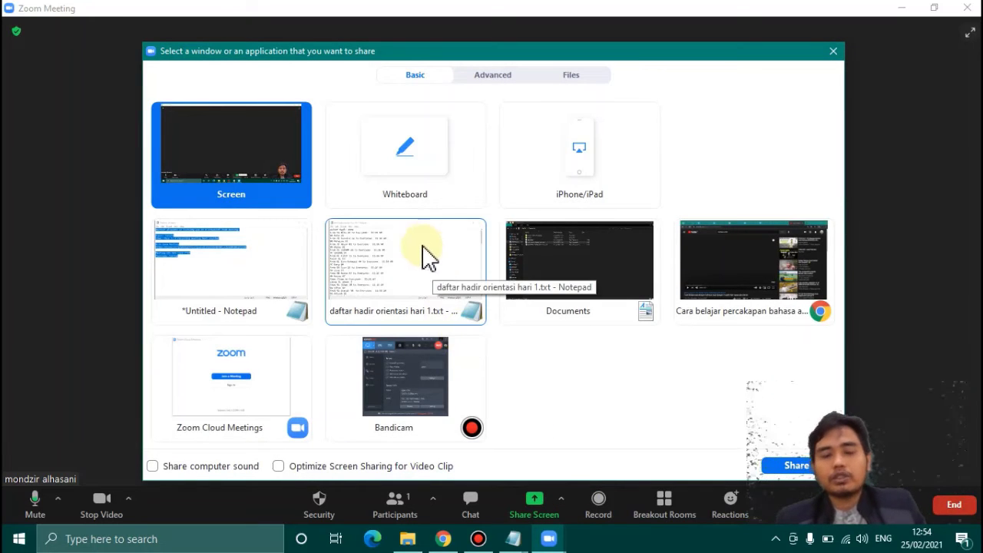
{"action": "left_click", "coordinate": [451, 178]}
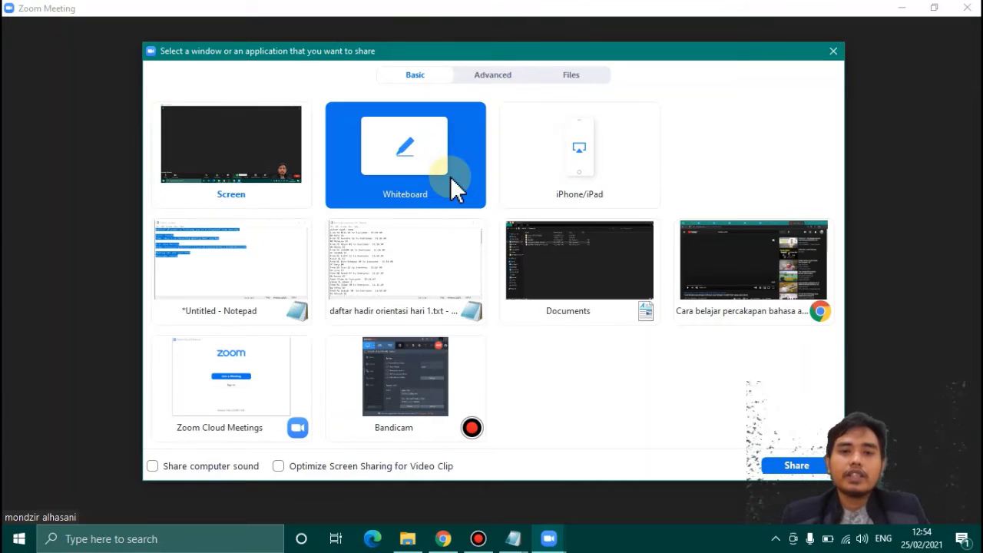
{"action": "left_click", "coordinate": [799, 467]}
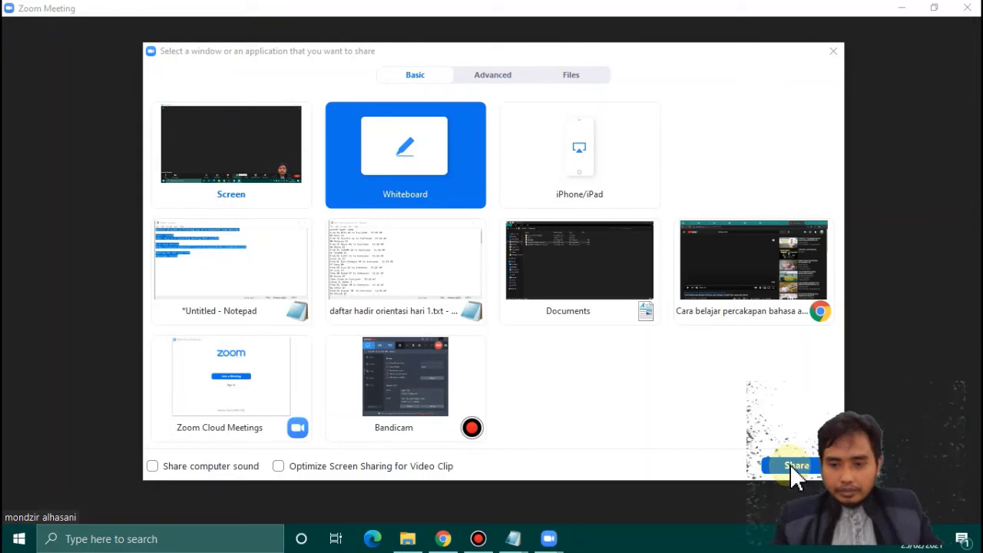
{"action": "left_click", "coordinate": [791, 464]}
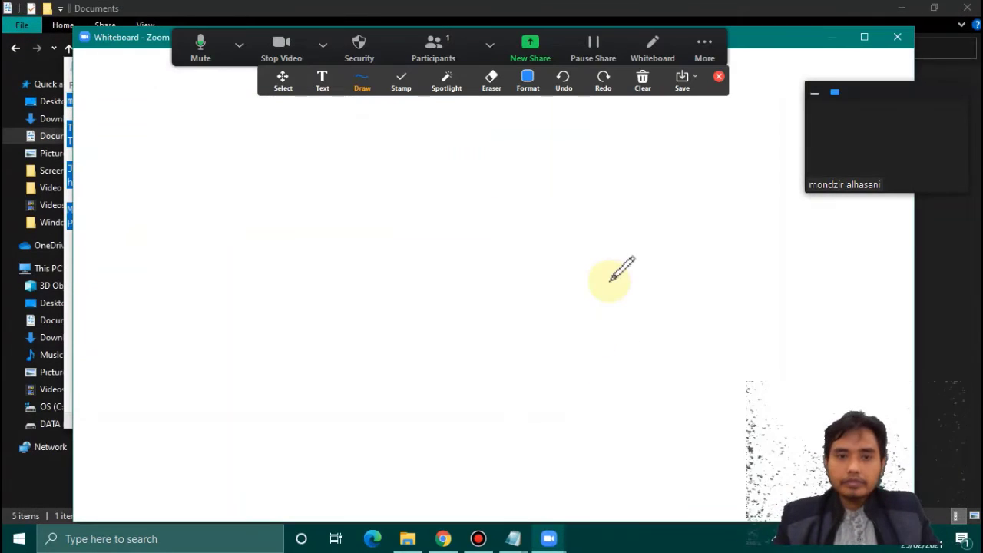
{"action": "left_click", "coordinate": [528, 78]}
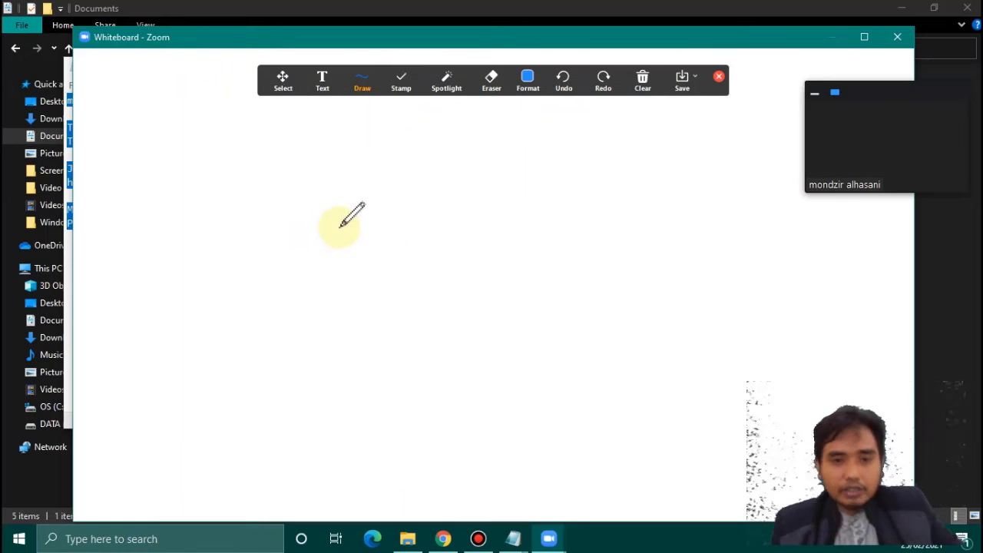
- Type 'isim itu adalah nama benda' in a whiteboard text box, then delete it
{"action": "left_click", "coordinate": [358, 82]}
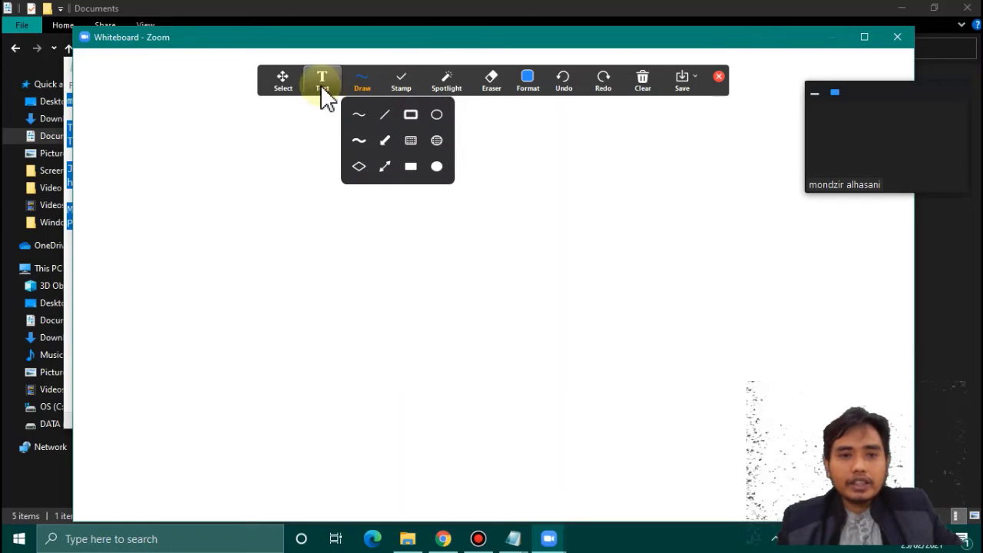
{"action": "left_click", "coordinate": [321, 81]}
{"action": "left_click", "coordinate": [192, 179]}
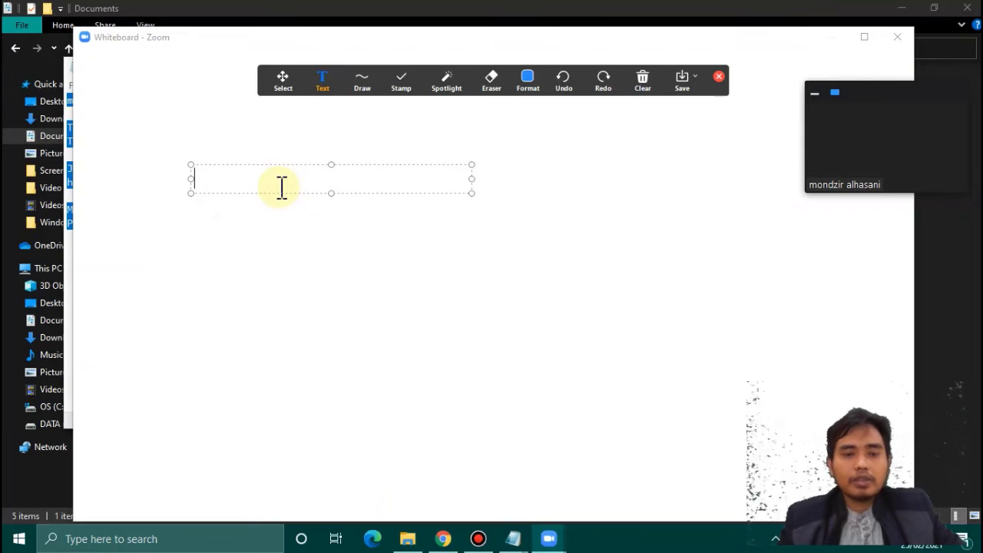
{"action": "type", "text": "is"}
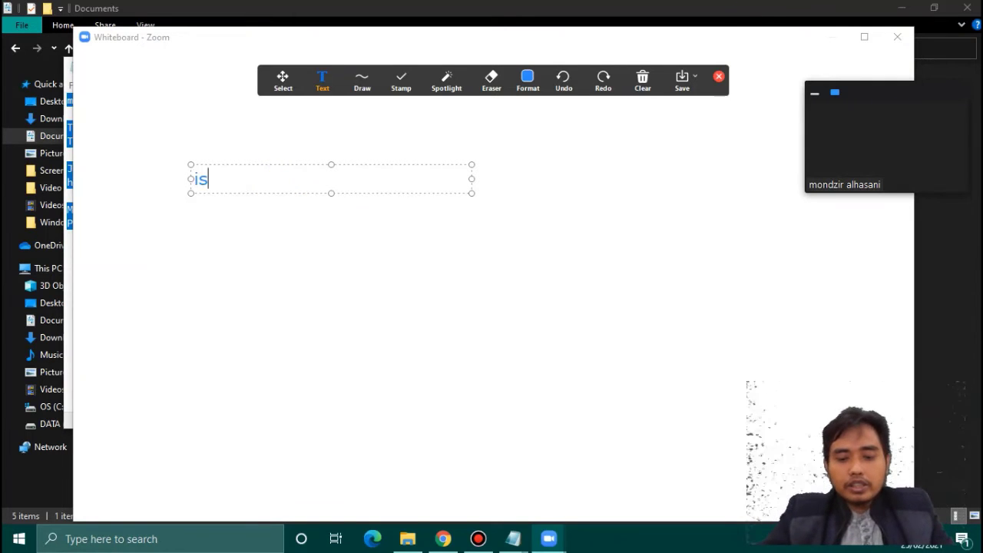
{"action": "type", "text": "im it"}
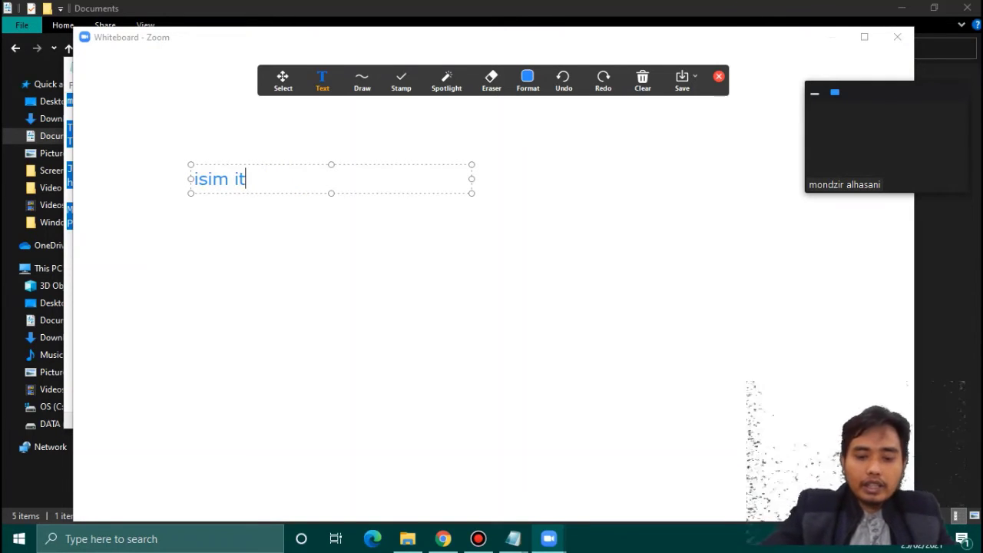
{"action": "type", "text": "u adalah nama benda"}
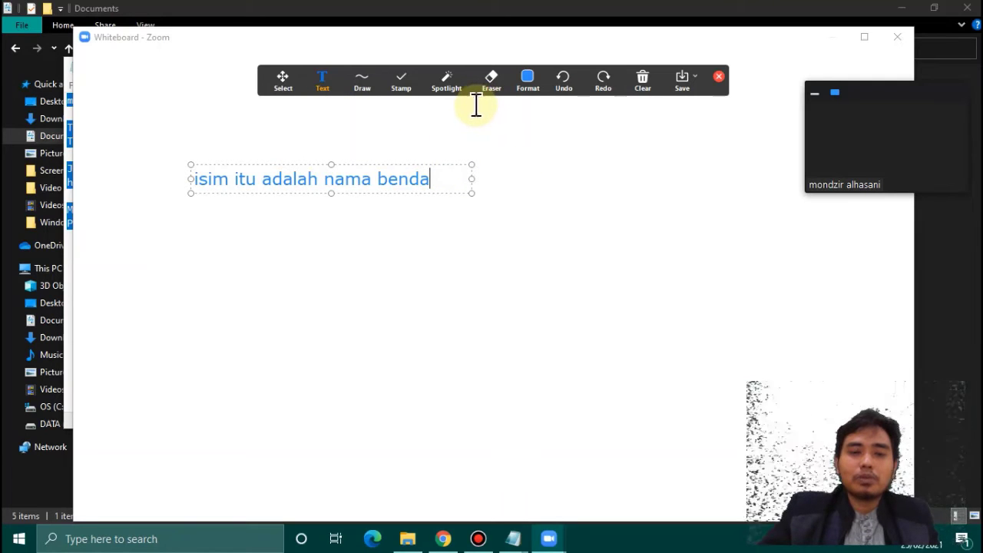
{"action": "key", "text": "BackSpace"}
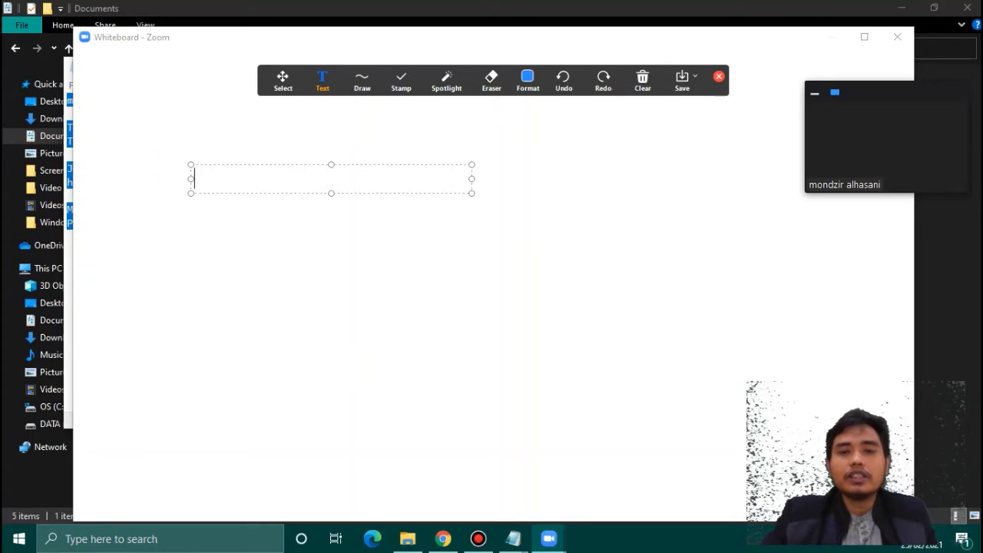
- Switch to the Eraser, then back to Text, and bring up the Draw shapes
{"action": "left_click", "coordinate": [486, 80]}
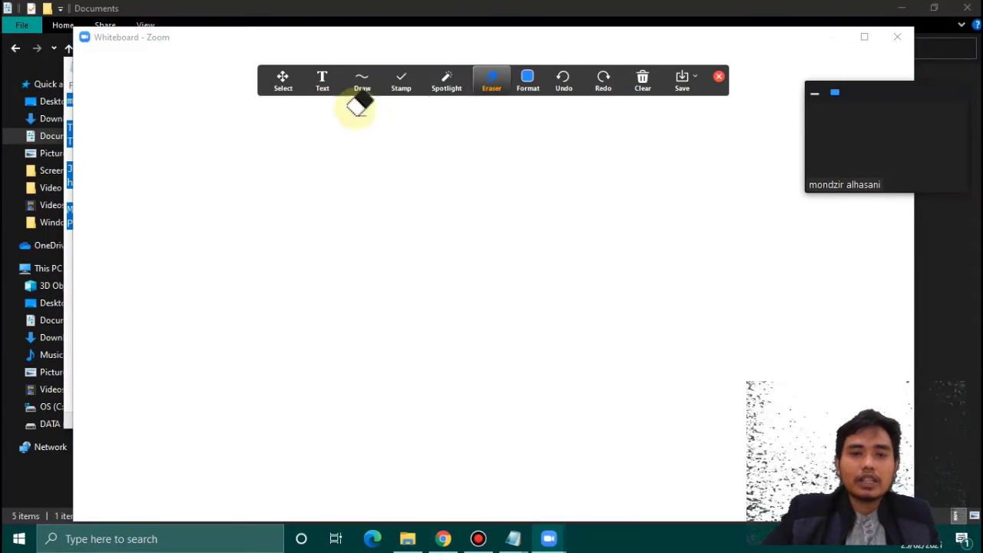
{"action": "mouse_move", "coordinate": [384, 93]}
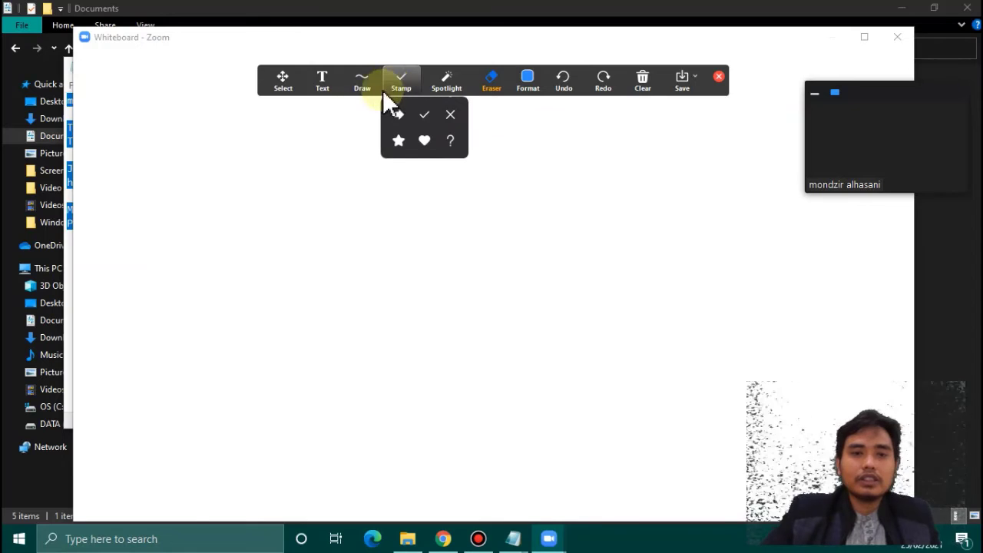
{"action": "left_click", "coordinate": [325, 85]}
{"action": "mouse_move", "coordinate": [376, 70]}
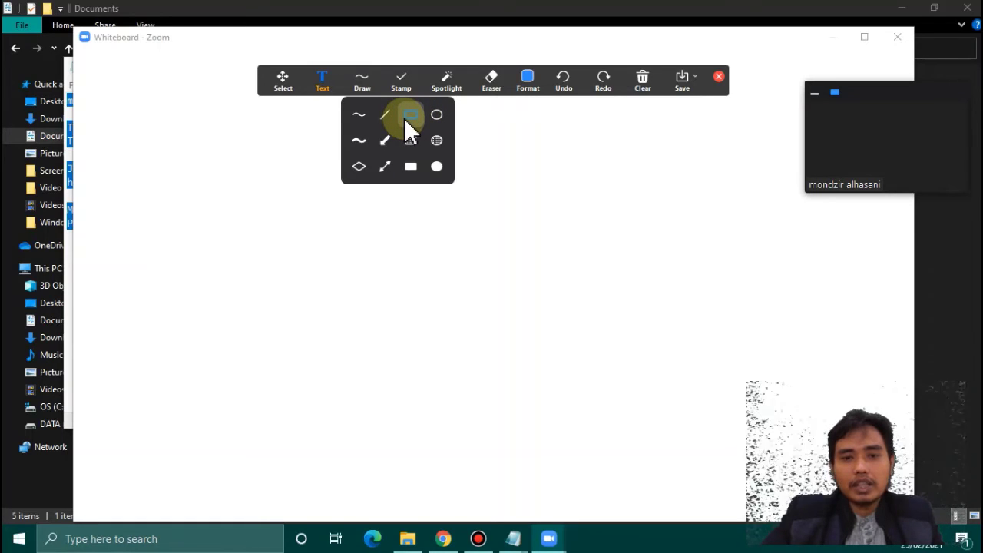
- Draw a hollow rectangle in the upper middle of the whiteboard, then erase it
{"action": "left_click", "coordinate": [409, 117]}
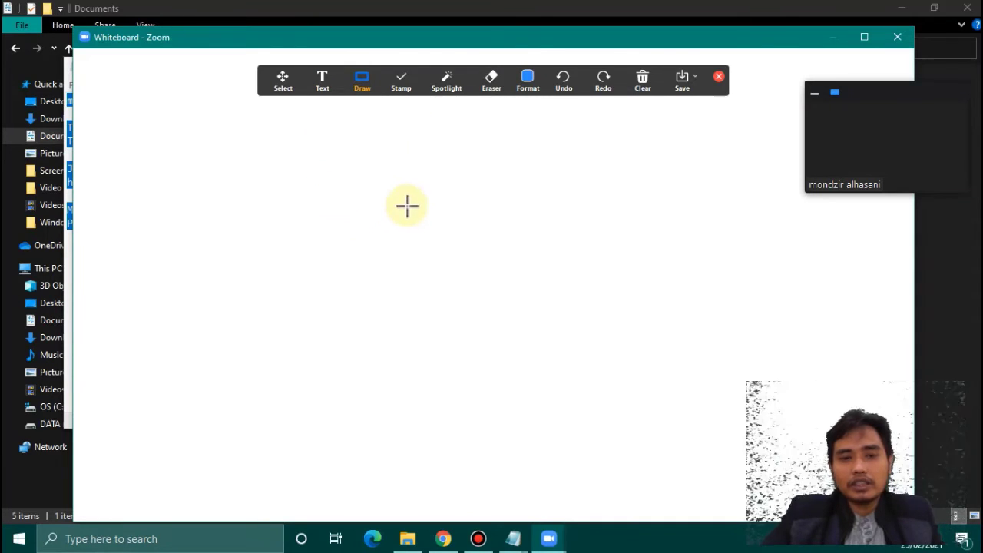
{"action": "left_click_drag", "start_coordinate": [318, 154], "coordinate": [504, 224]}
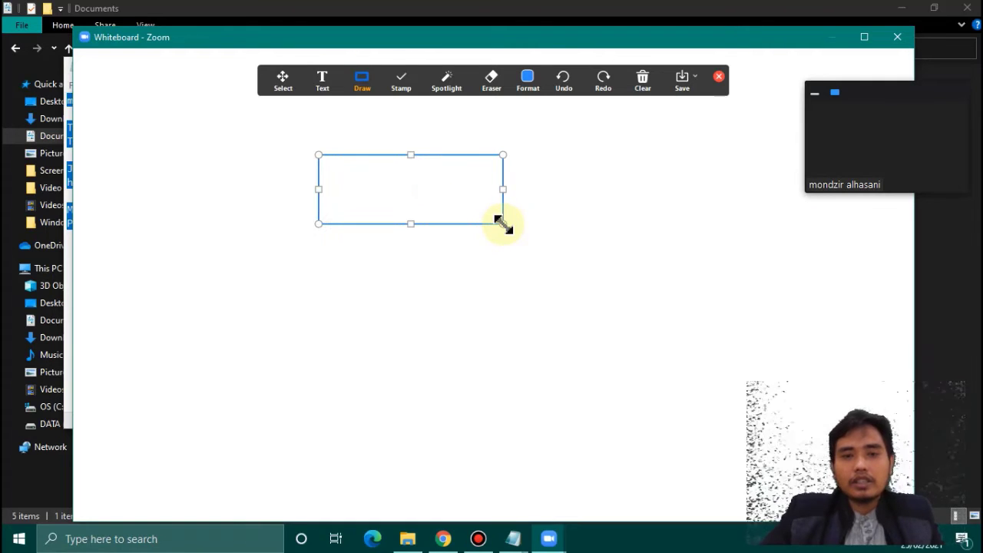
{"action": "left_click", "coordinate": [495, 77]}
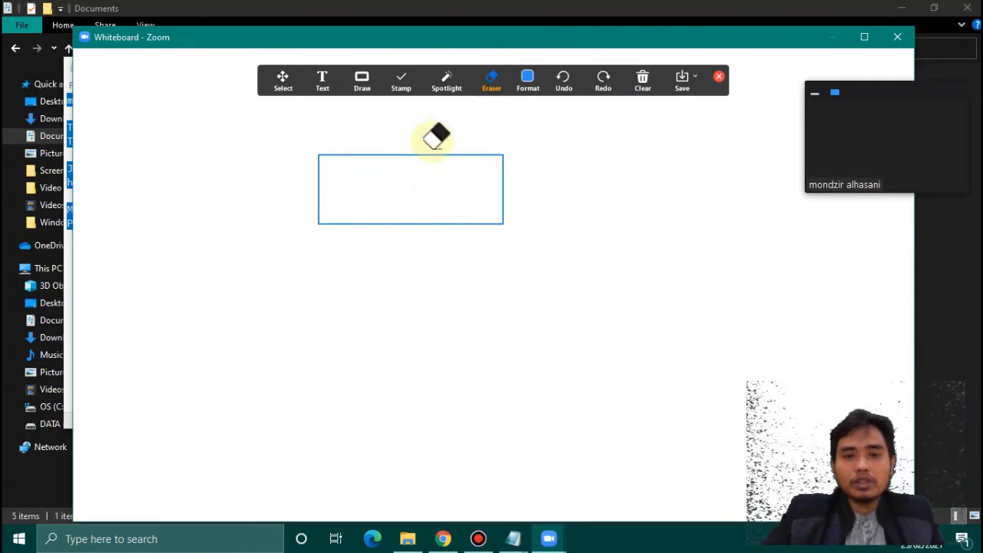
{"action": "left_click", "coordinate": [401, 155]}
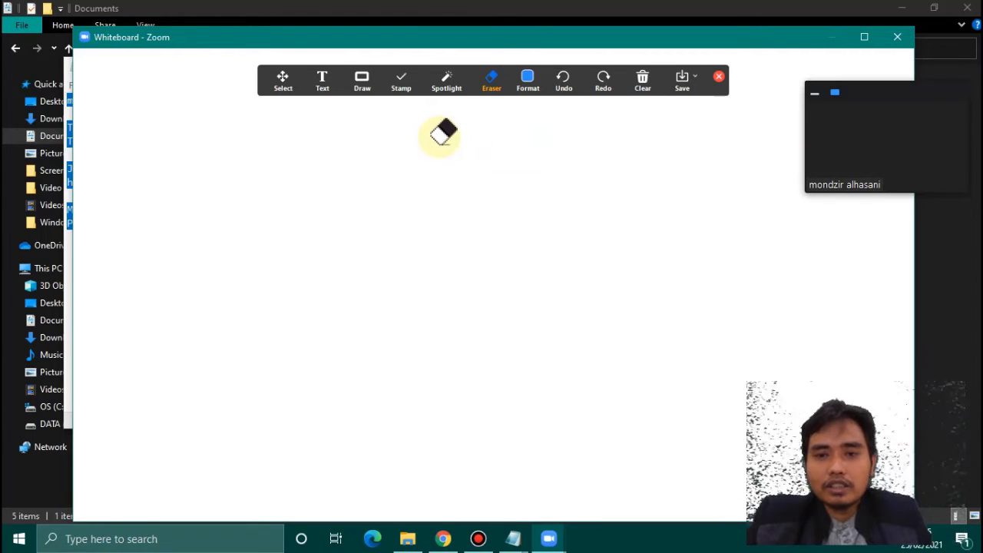
- Show the Clear dropdown with its drawing-clearing options
{"action": "left_click", "coordinate": [637, 93]}
{"action": "left_click", "coordinate": [638, 89]}
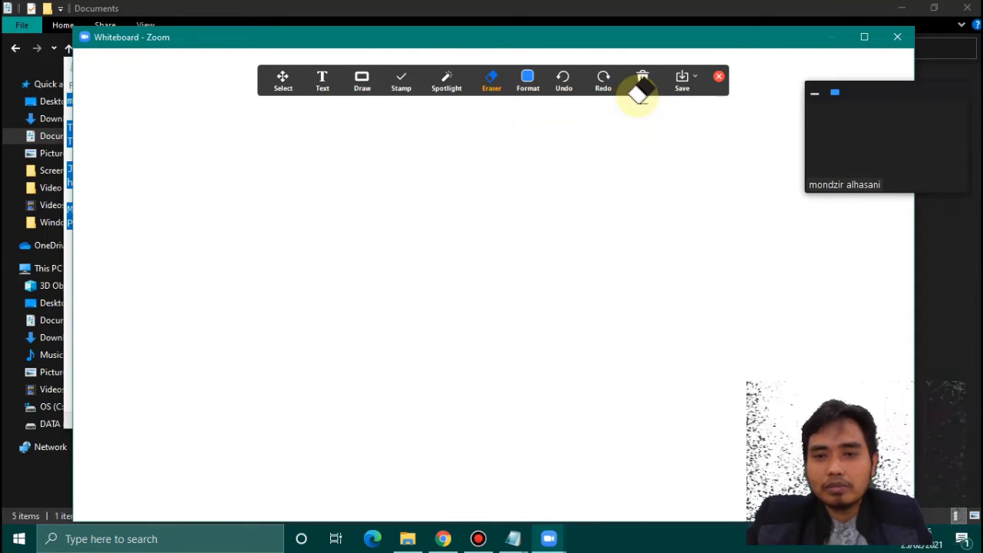
{"action": "left_click", "coordinate": [646, 99]}
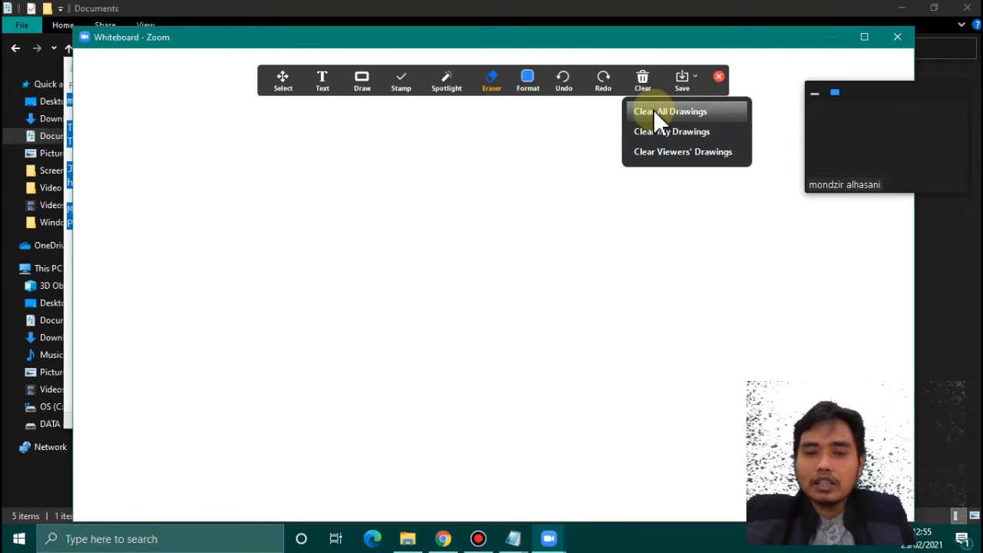
{"action": "left_click", "coordinate": [562, 134]}
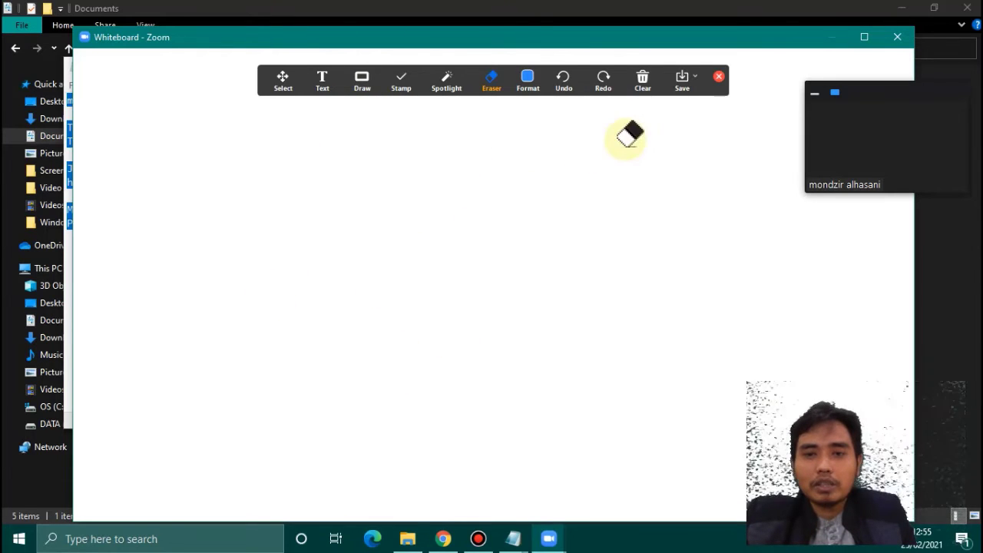
{"action": "left_click", "coordinate": [656, 81]}
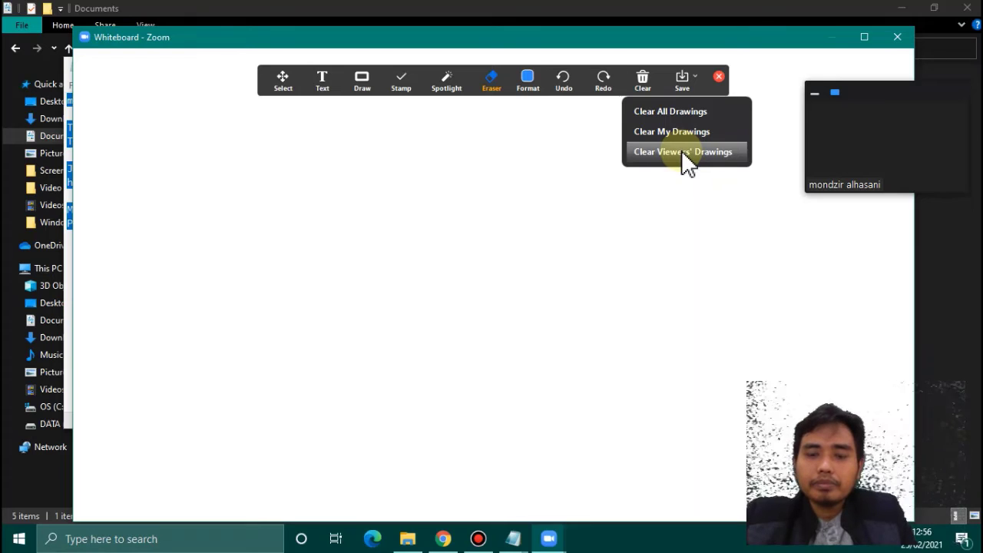
{"action": "left_click", "coordinate": [682, 151]}
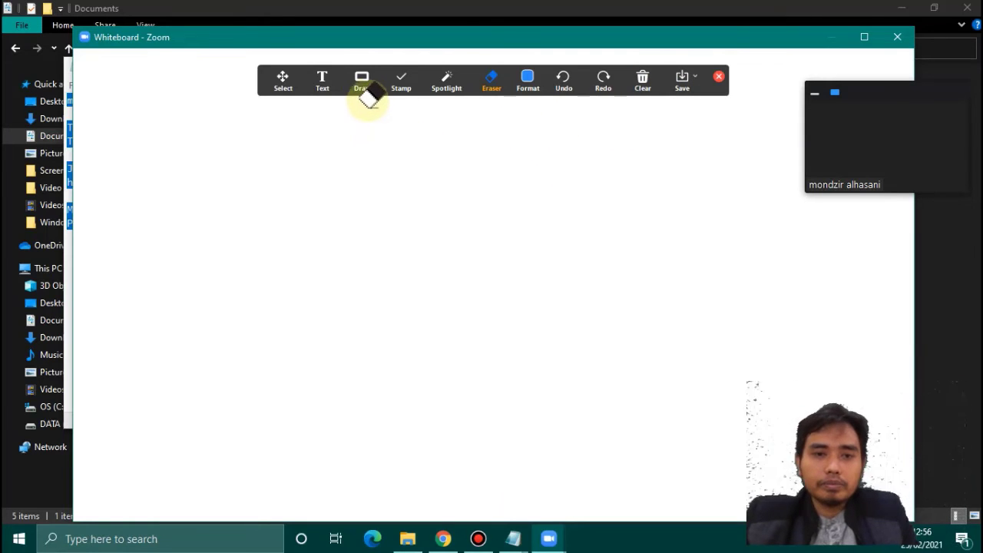
{"action": "left_click", "coordinate": [281, 88]}
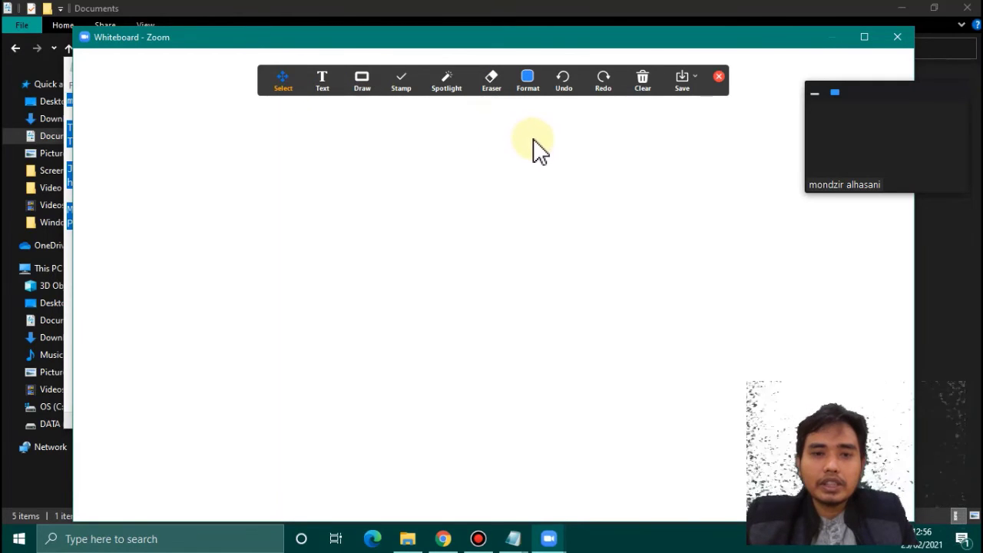
- Stop sharing the whiteboard and disable participant chat under Security
{"action": "left_click", "coordinate": [718, 77]}
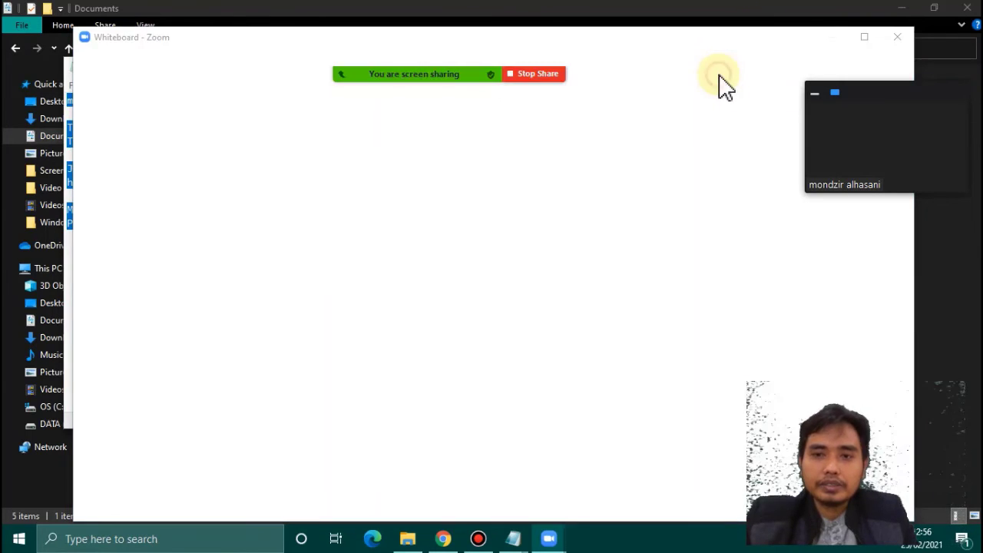
{"action": "left_click", "coordinate": [534, 74]}
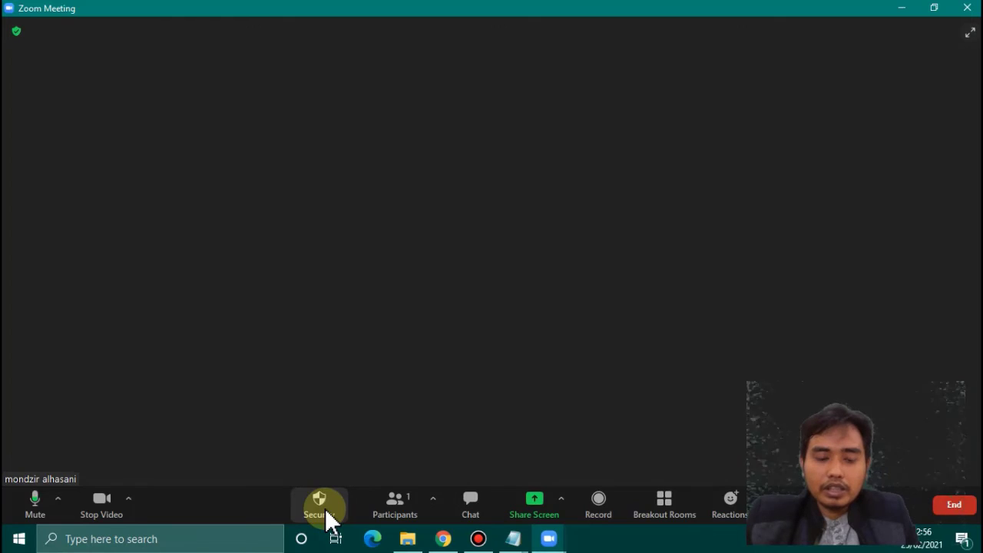
{"action": "left_click", "coordinate": [329, 519]}
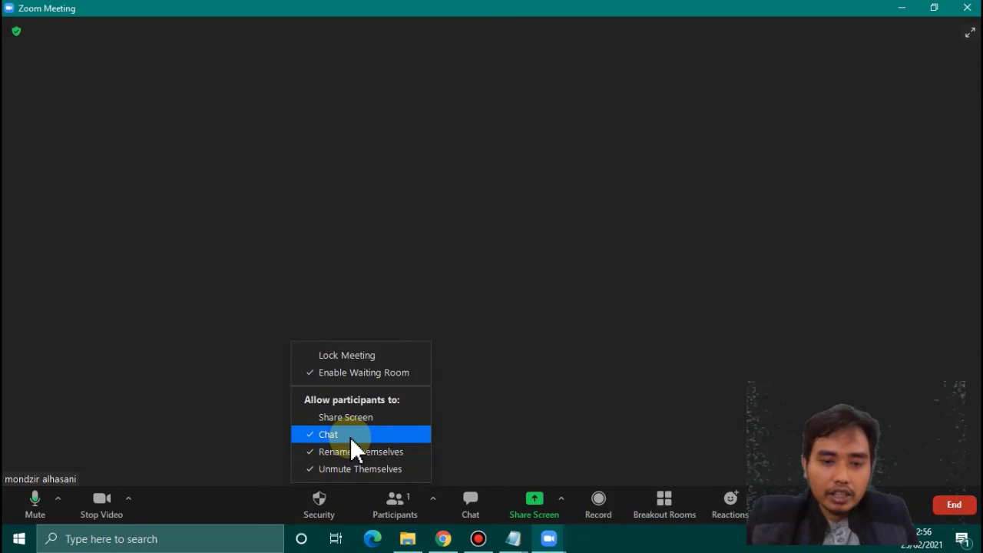
{"action": "left_click", "coordinate": [351, 435]}
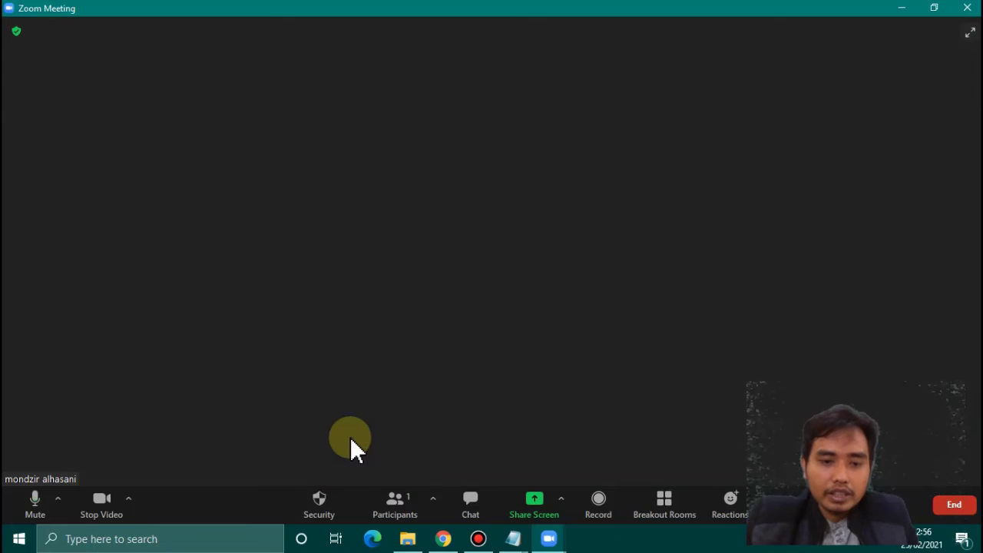
- Disable participants' Unmute Themselves permission, then close the Security options
{"action": "left_click", "coordinate": [331, 511]}
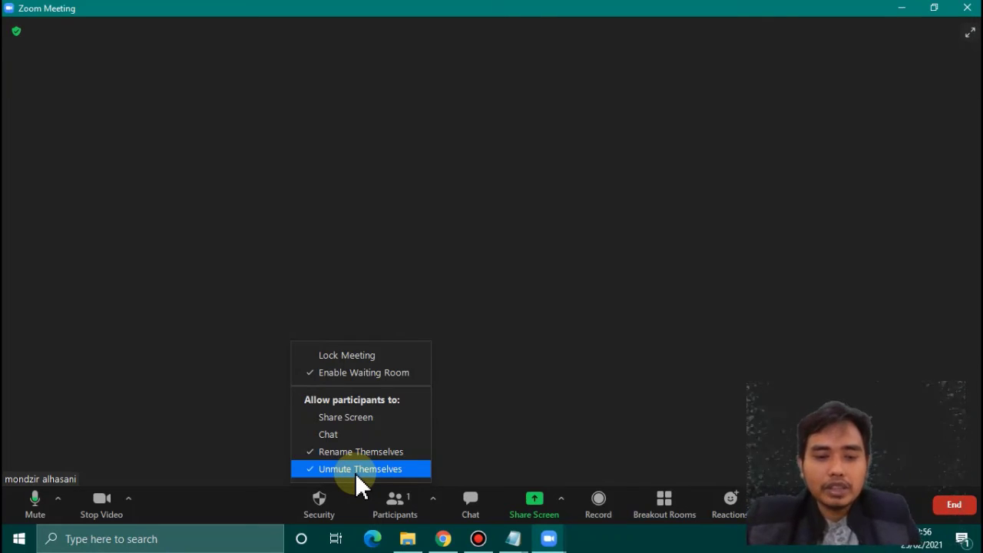
{"action": "left_click", "coordinate": [355, 470]}
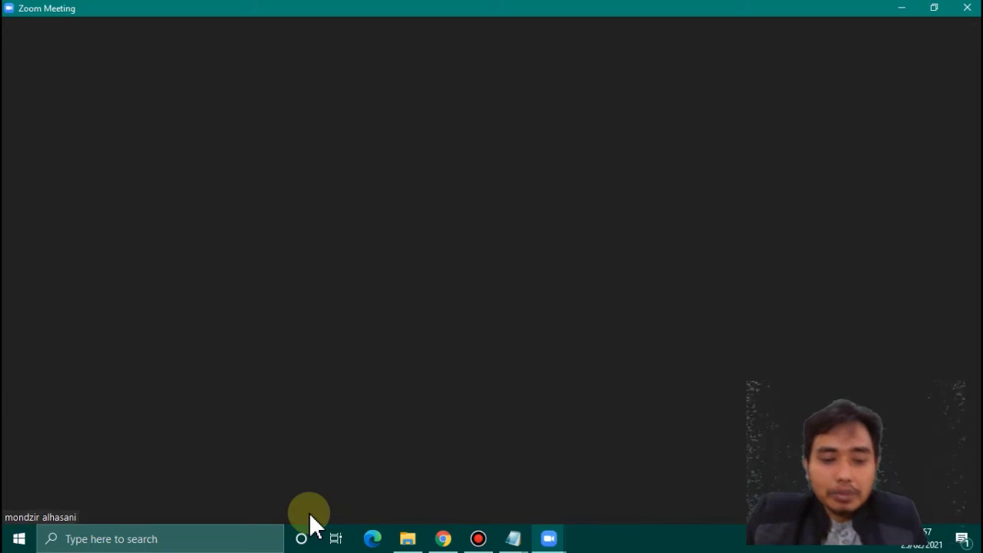
{"action": "left_click", "coordinate": [314, 521]}
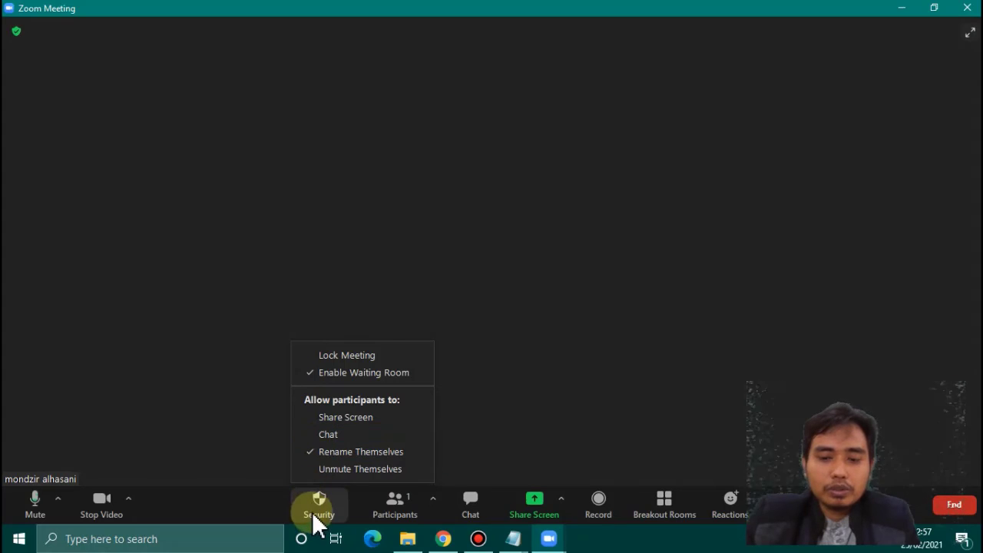
{"action": "left_click", "coordinate": [533, 408]}
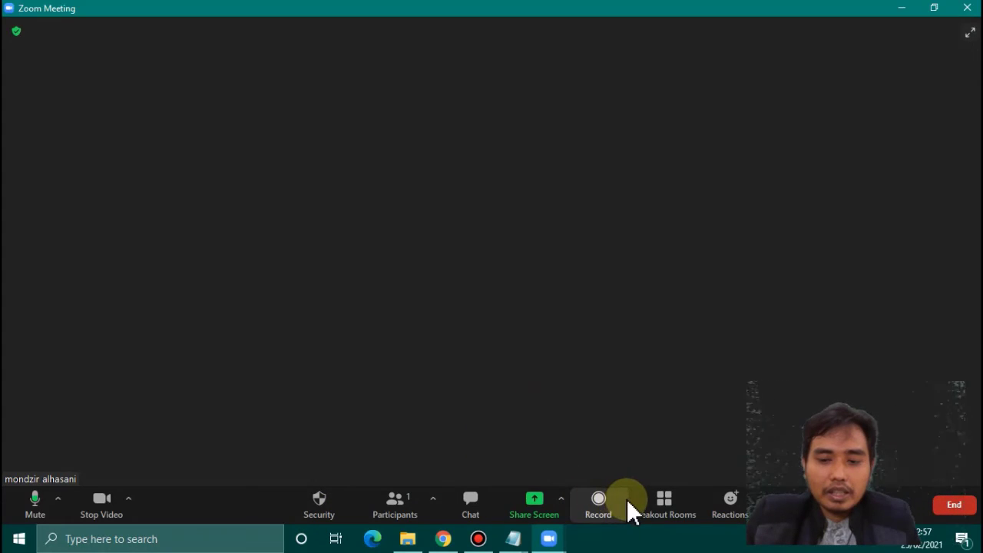
- Create 3 automatically assigned breakout rooms and close the Breakout Rooms window unopened
{"action": "left_click", "coordinate": [665, 516]}
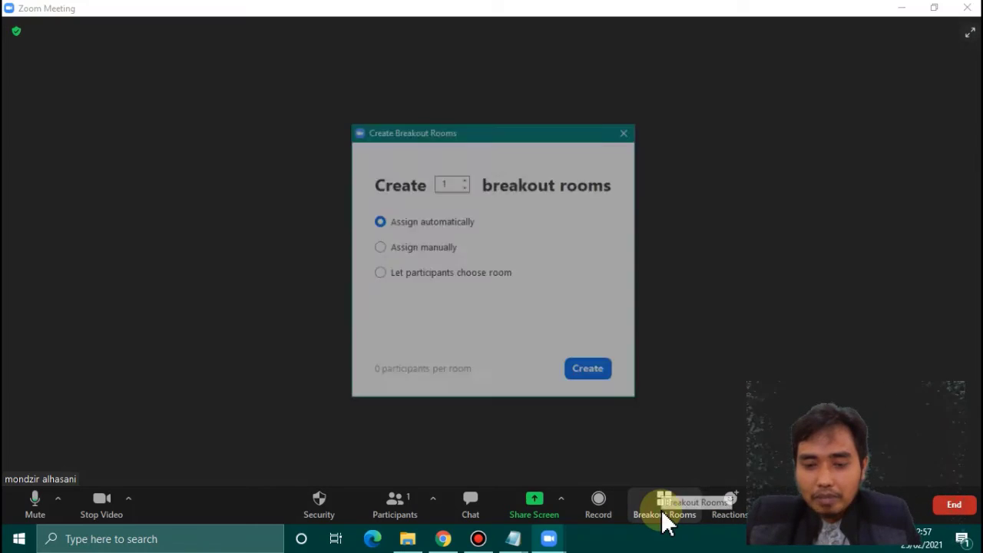
{"action": "left_click", "coordinate": [465, 180]}
{"action": "left_click", "coordinate": [465, 180]}
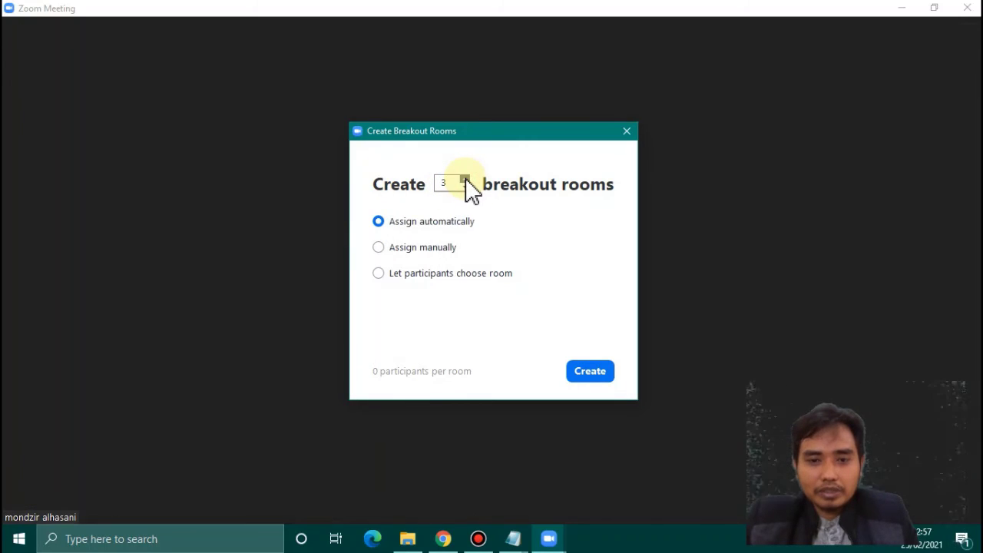
{"action": "left_click", "coordinate": [588, 369]}
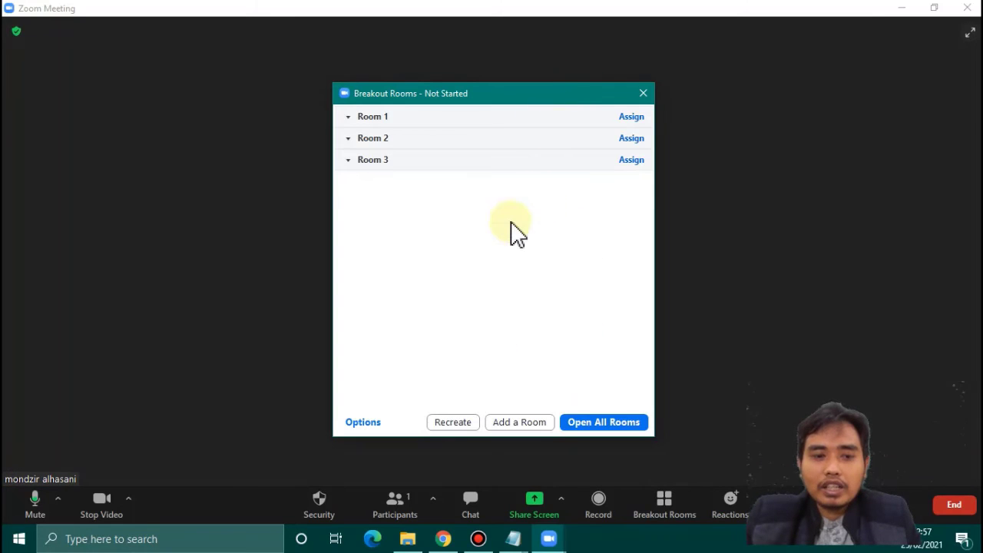
{"action": "mouse_move", "coordinate": [541, 114]}
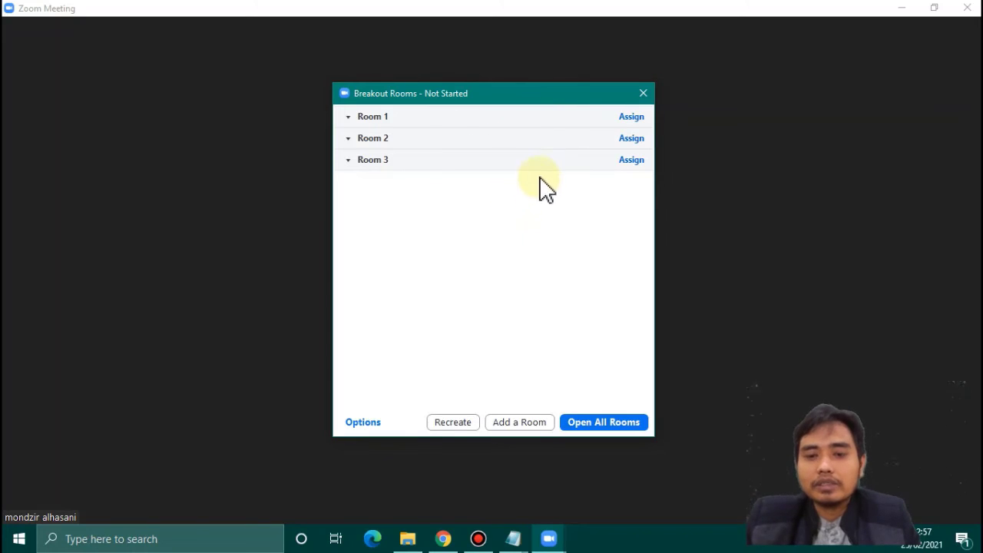
{"action": "left_click", "coordinate": [642, 93]}
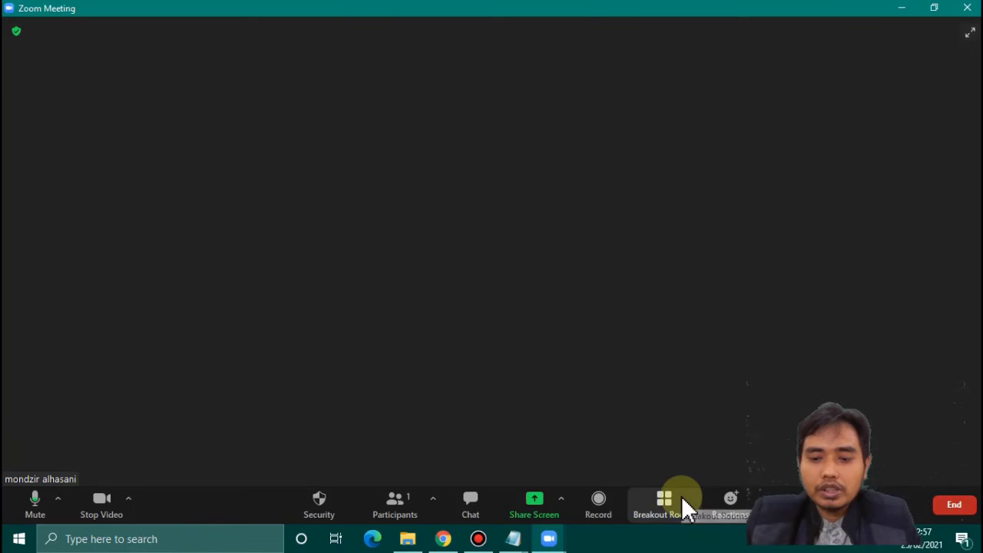
{"action": "left_click", "coordinate": [682, 495]}
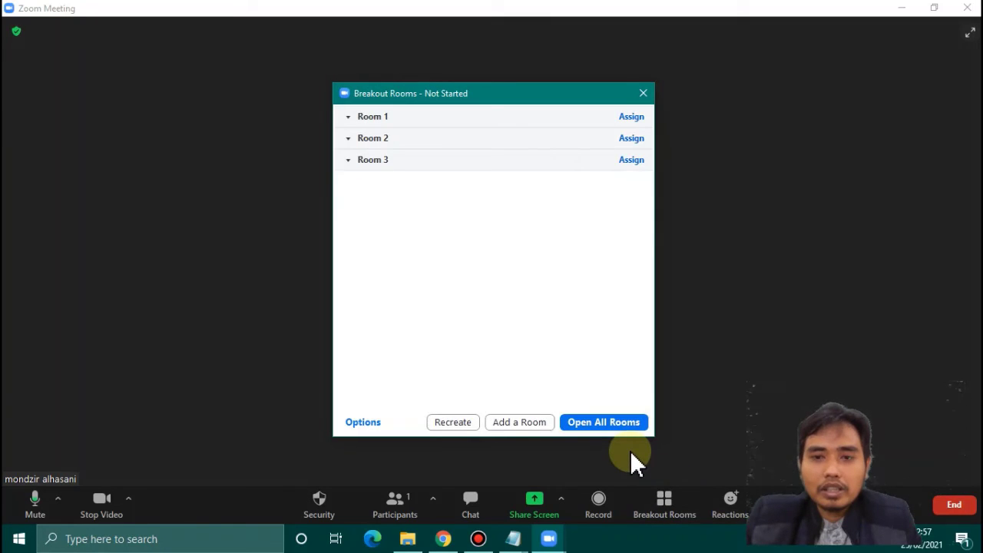
{"action": "left_click", "coordinate": [644, 93]}
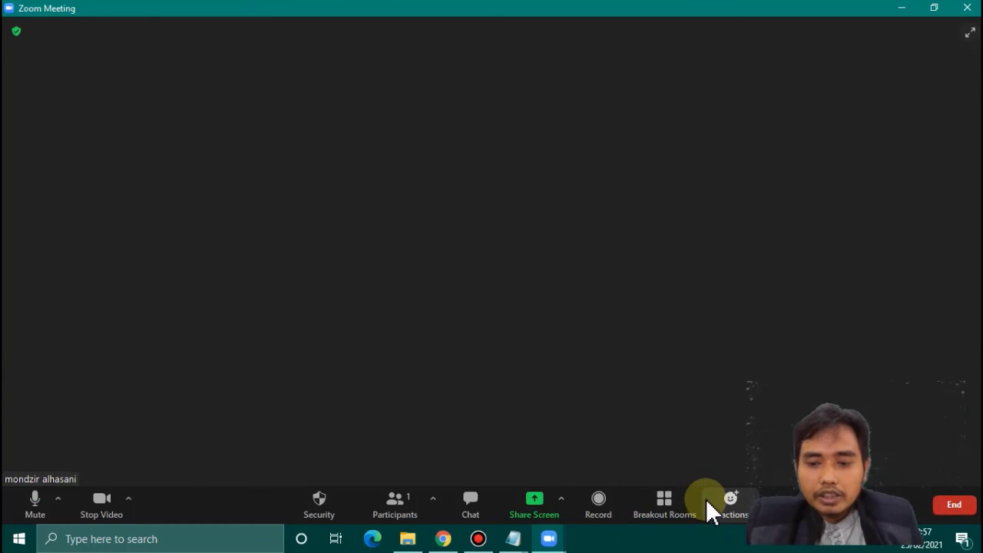
{"action": "left_click", "coordinate": [472, 507]}
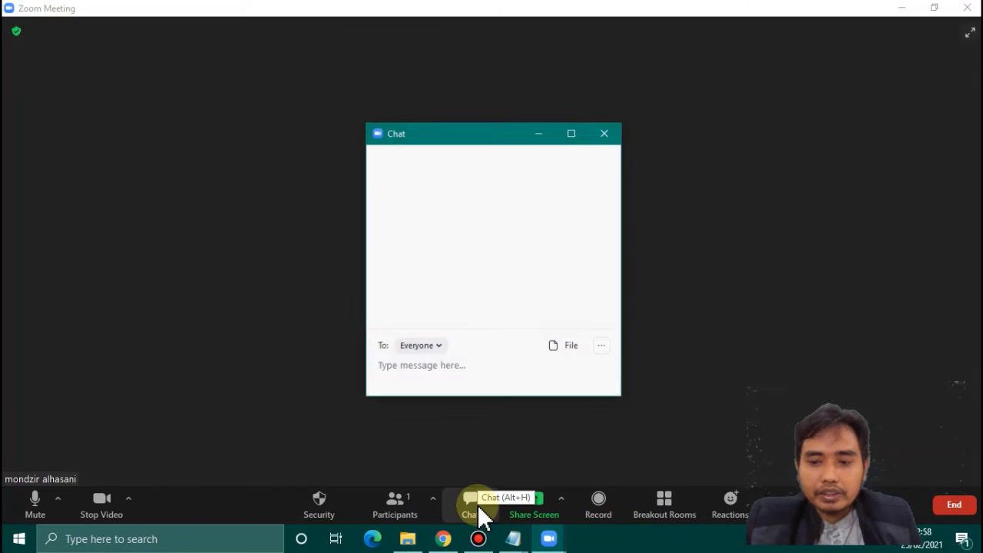
{"action": "left_click", "coordinate": [438, 346]}
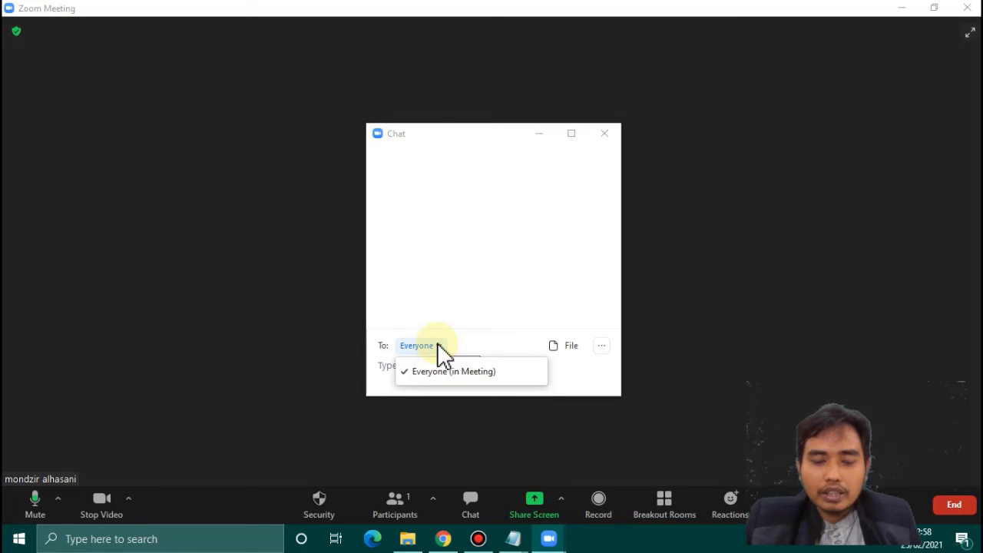
{"action": "left_click", "coordinate": [438, 346]}
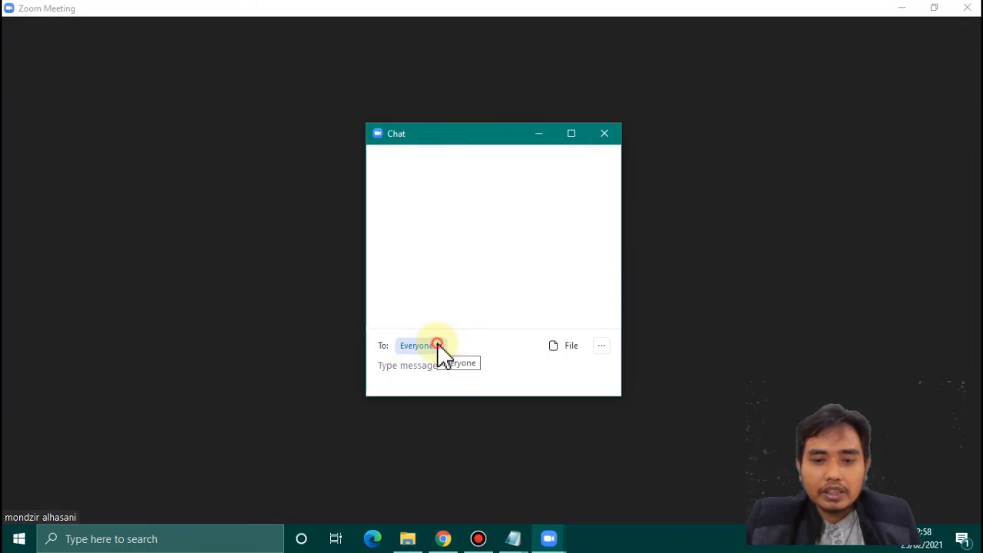
{"action": "left_click", "coordinate": [438, 345]}
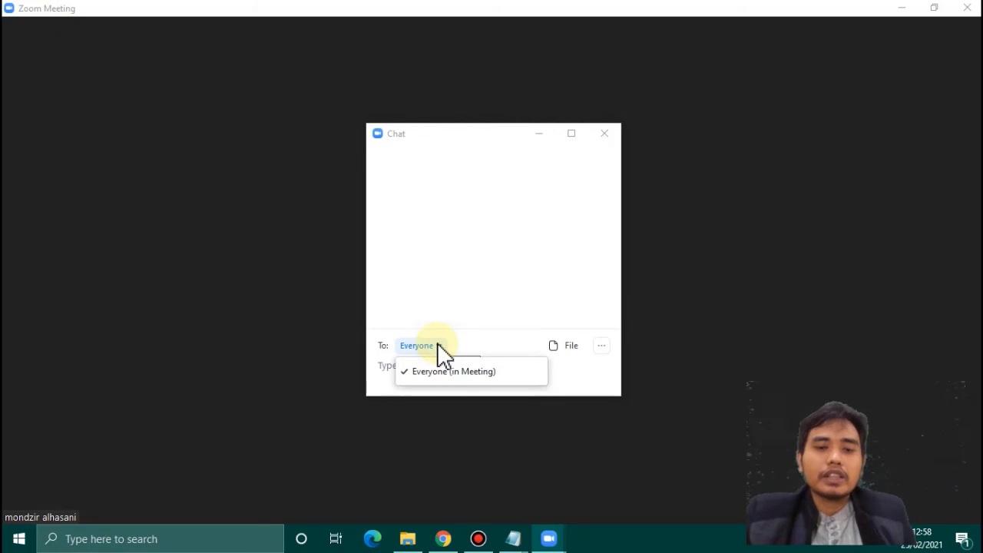
{"action": "left_click", "coordinate": [428, 347]}
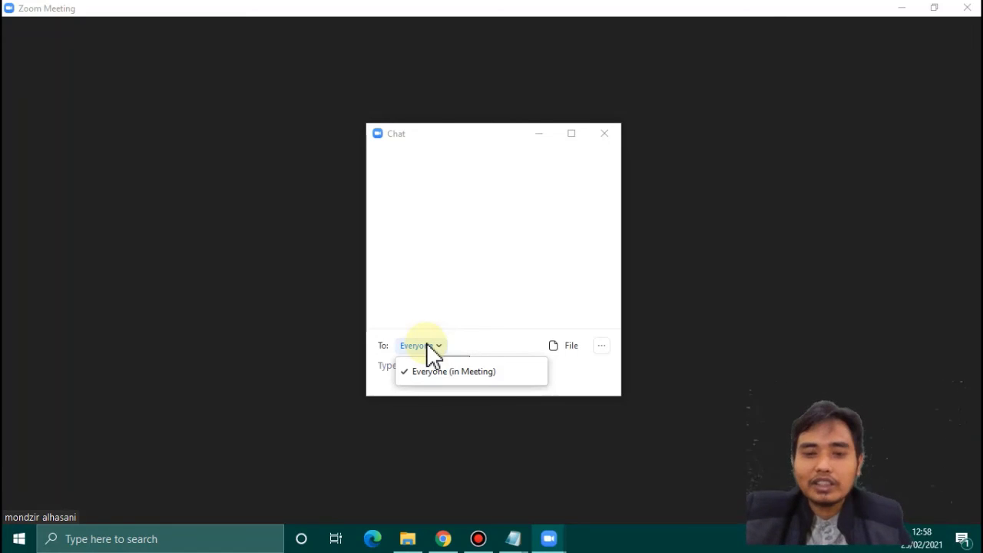
{"action": "left_click", "coordinate": [673, 323]}
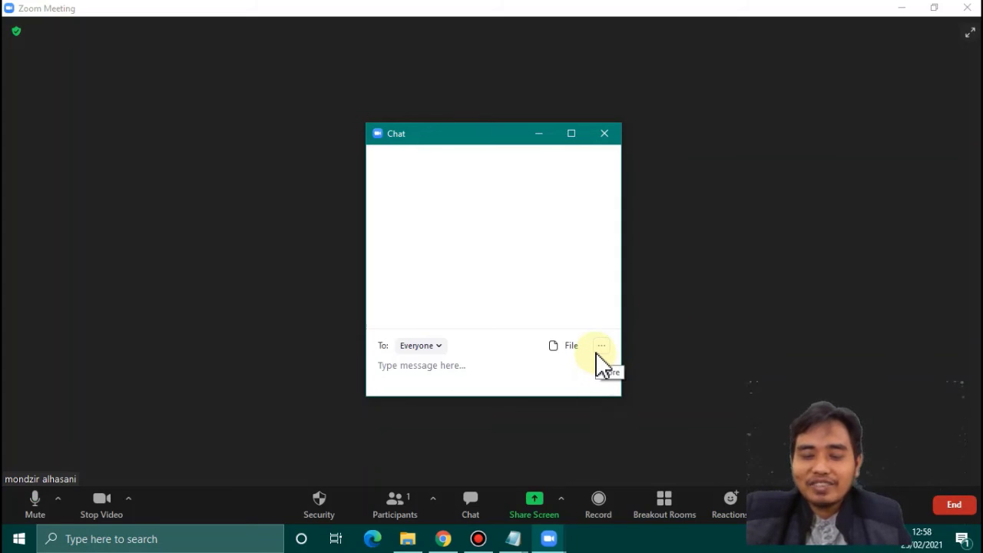
{"action": "left_click", "coordinate": [433, 347]}
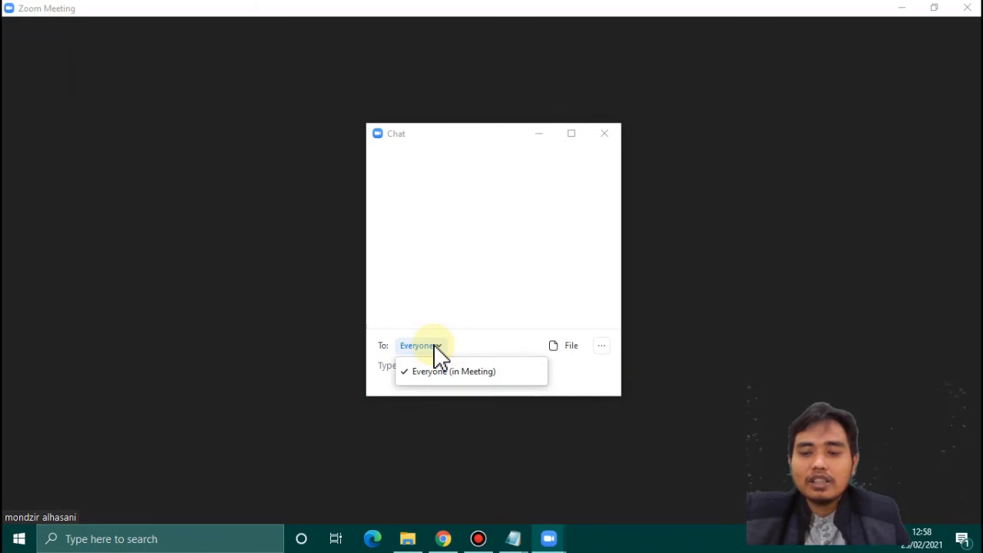
{"action": "left_click", "coordinate": [666, 404]}
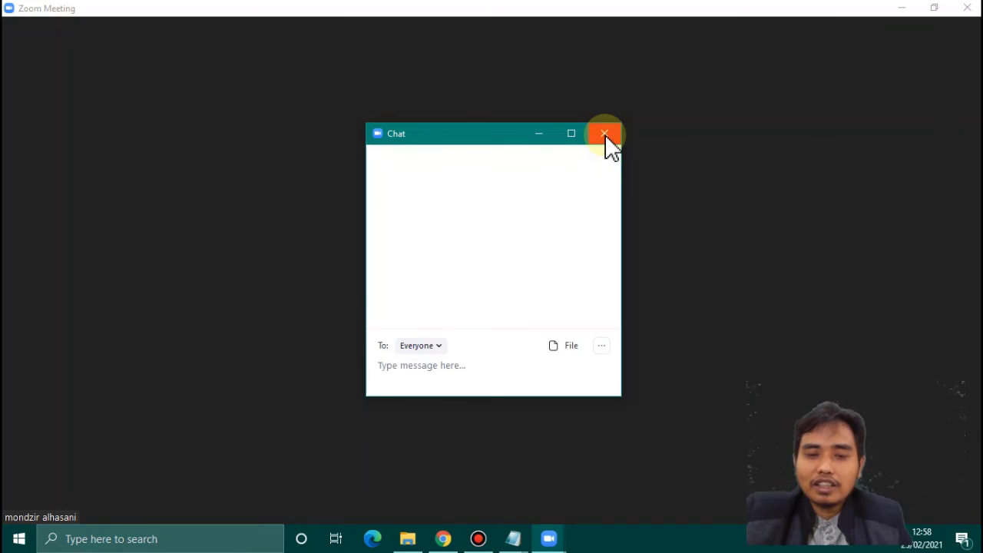
{"action": "left_click", "coordinate": [604, 135]}
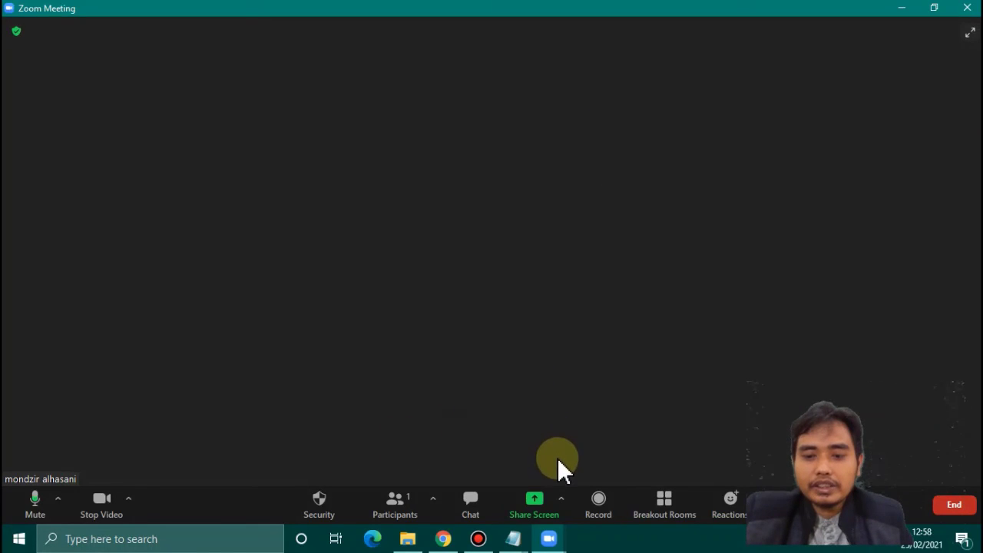
- Start a local recording on this computer, pause it, then stop it
{"action": "left_click", "coordinate": [600, 503]}
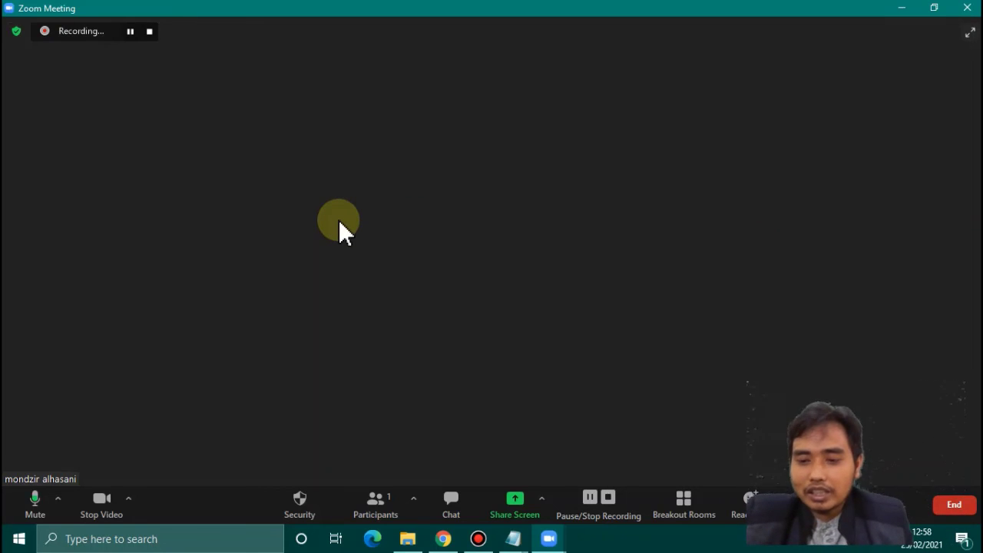
{"action": "left_click", "coordinate": [129, 44]}
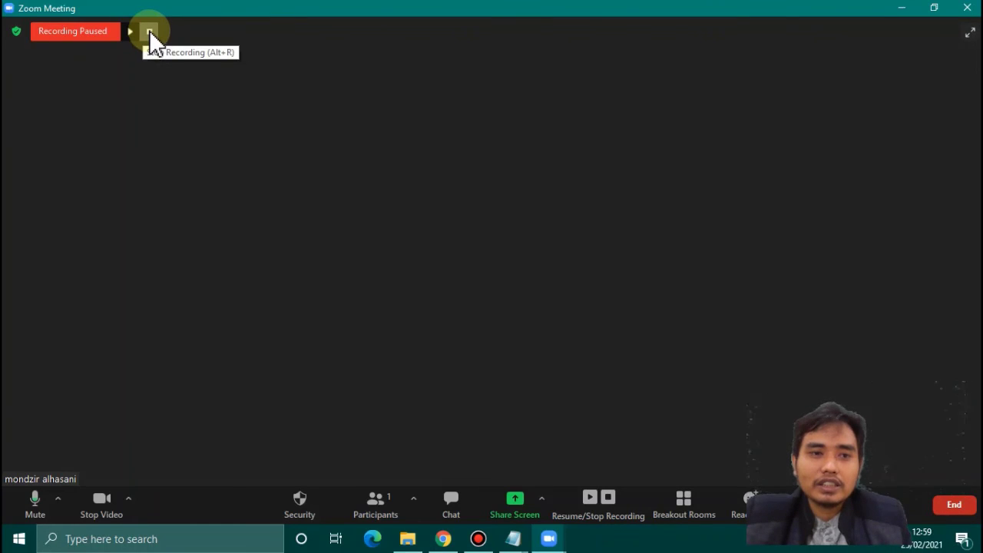
{"action": "left_click", "coordinate": [150, 34]}
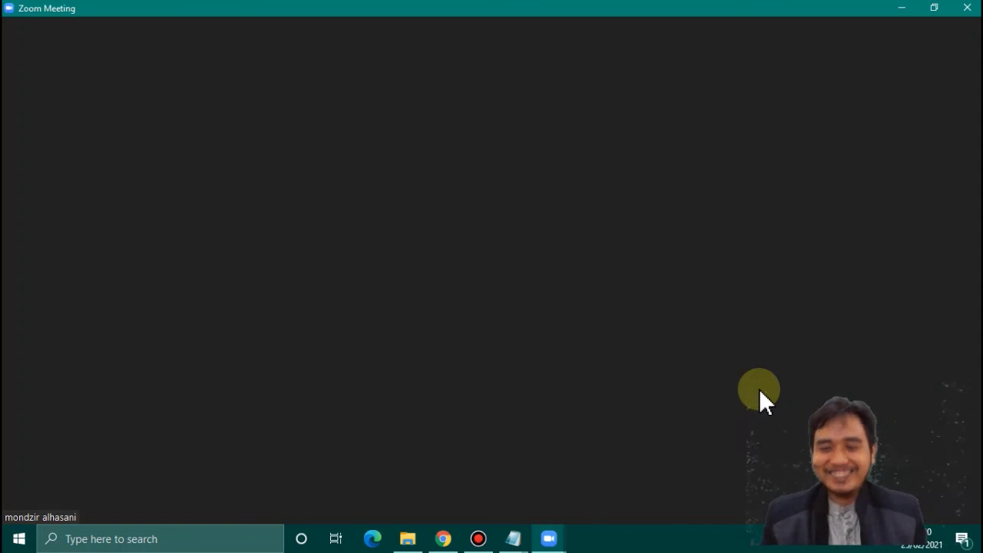
- End the Tarjim meeting for all participants
{"action": "mouse_move", "coordinate": [878, 454]}
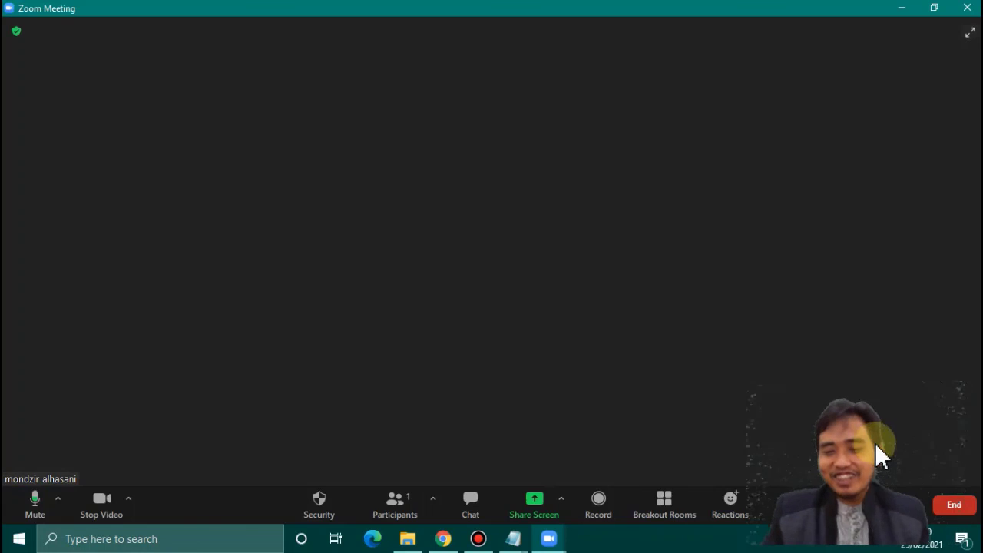
{"action": "left_click", "coordinate": [952, 510]}
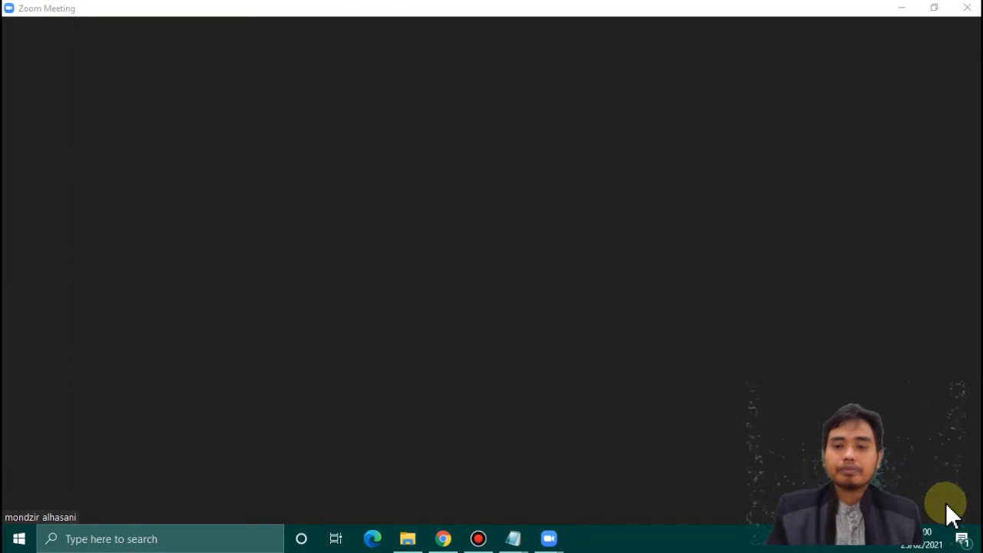
{"action": "left_click", "coordinate": [966, 510]}
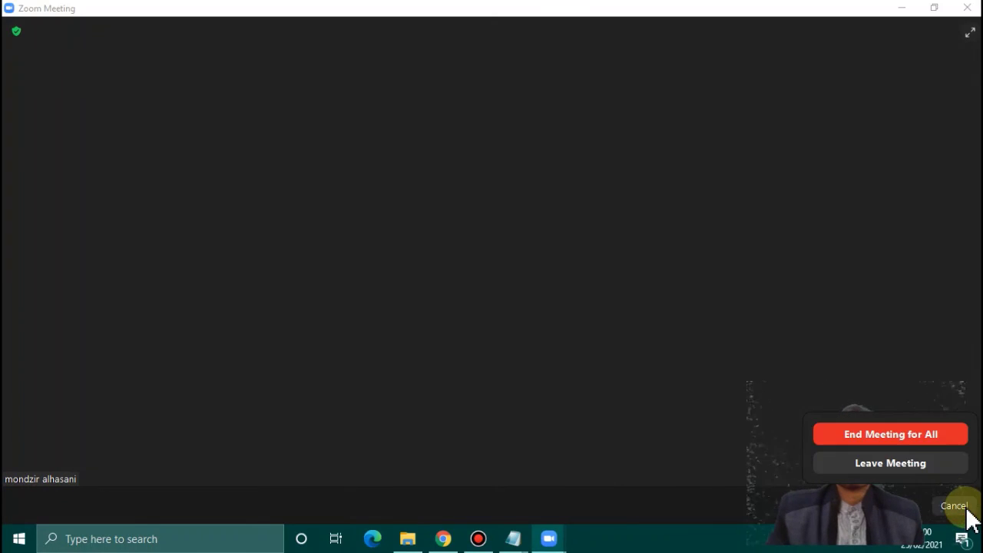
{"action": "left_click", "coordinate": [892, 434]}
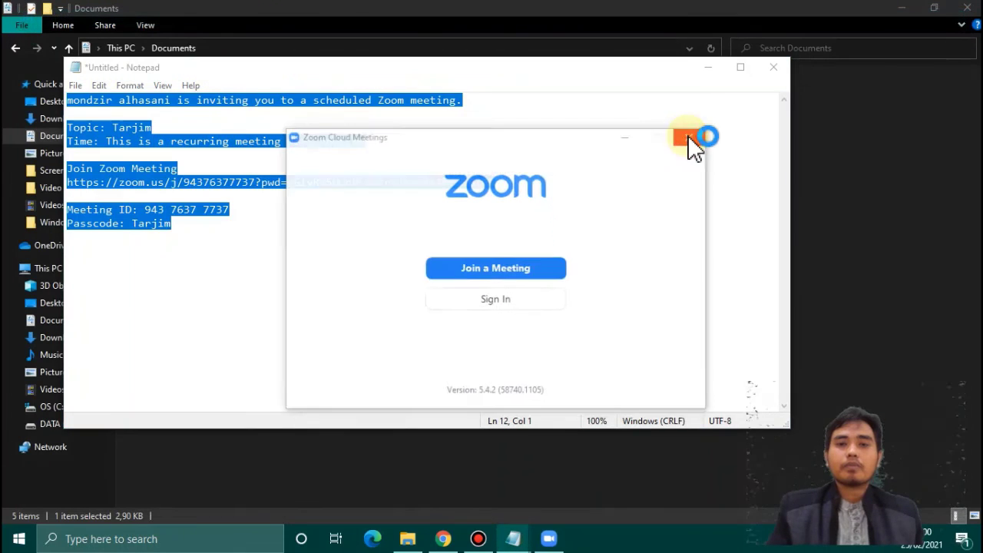